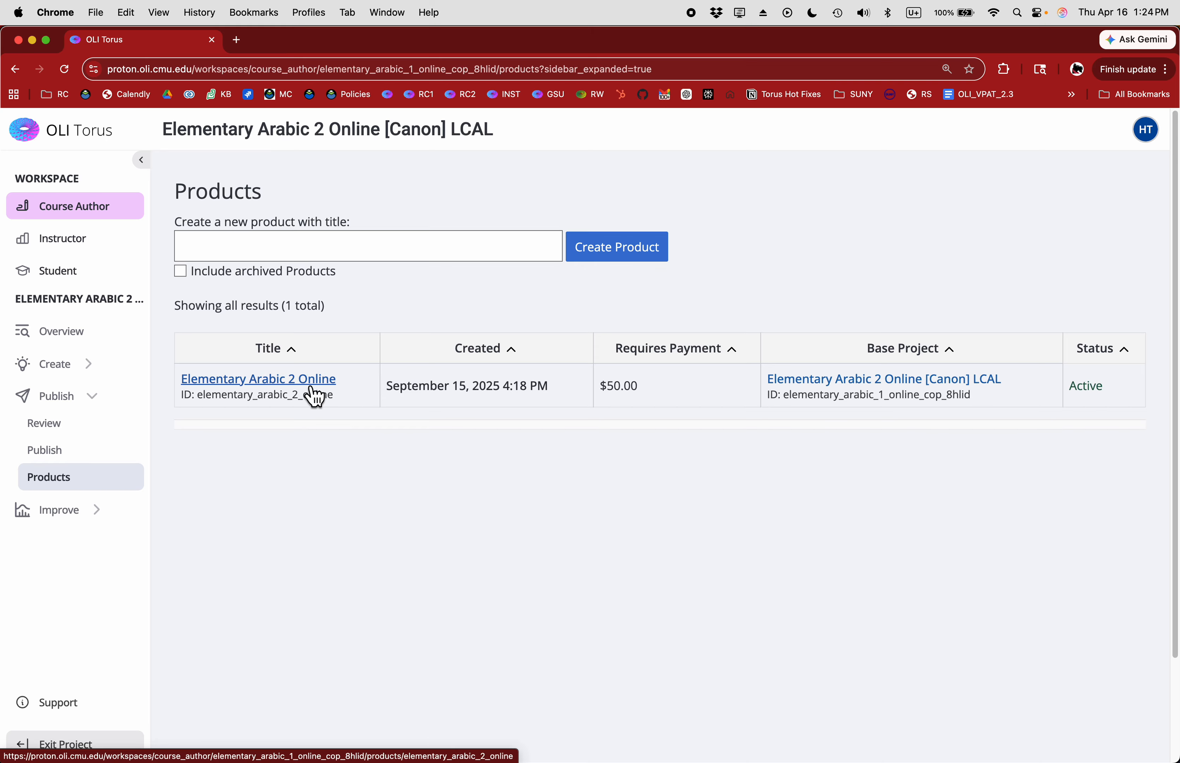
- Duplicate the Elementary Arabic 2 Online product from its overview page
left_click(292, 389)
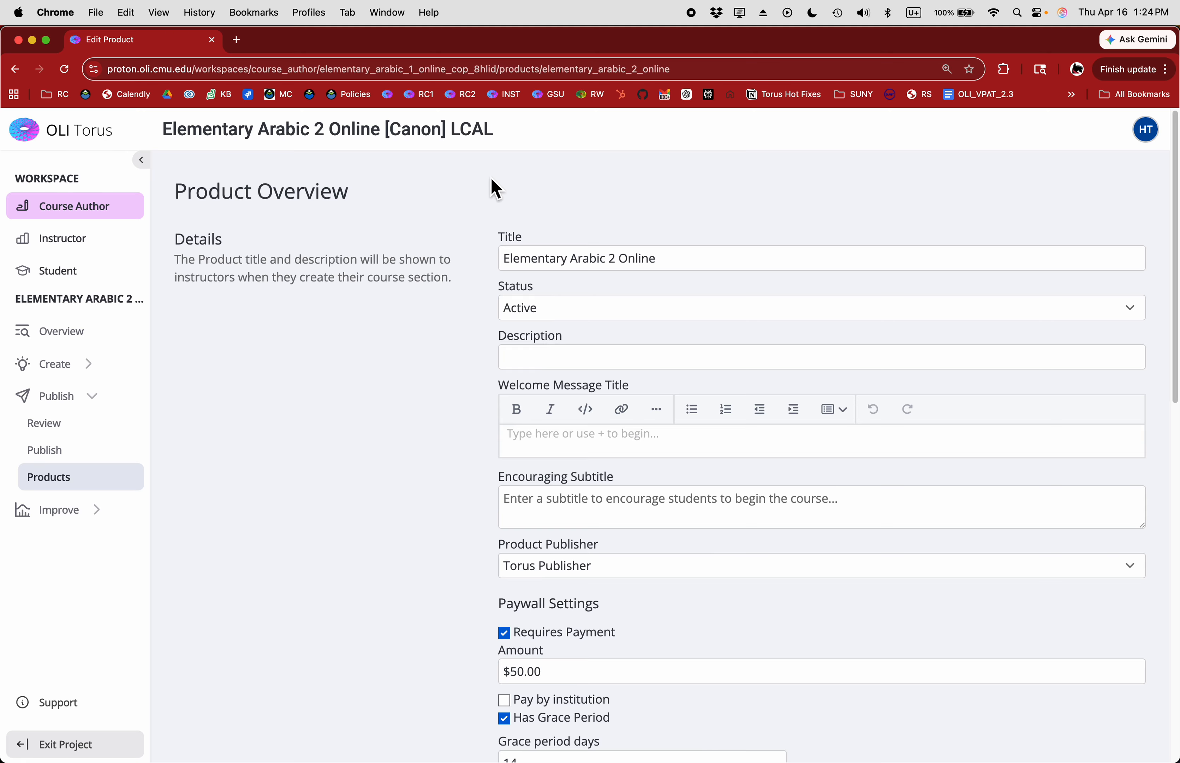
scroll(465, 385, "down", 5)
scroll(464, 385, "down", 5)
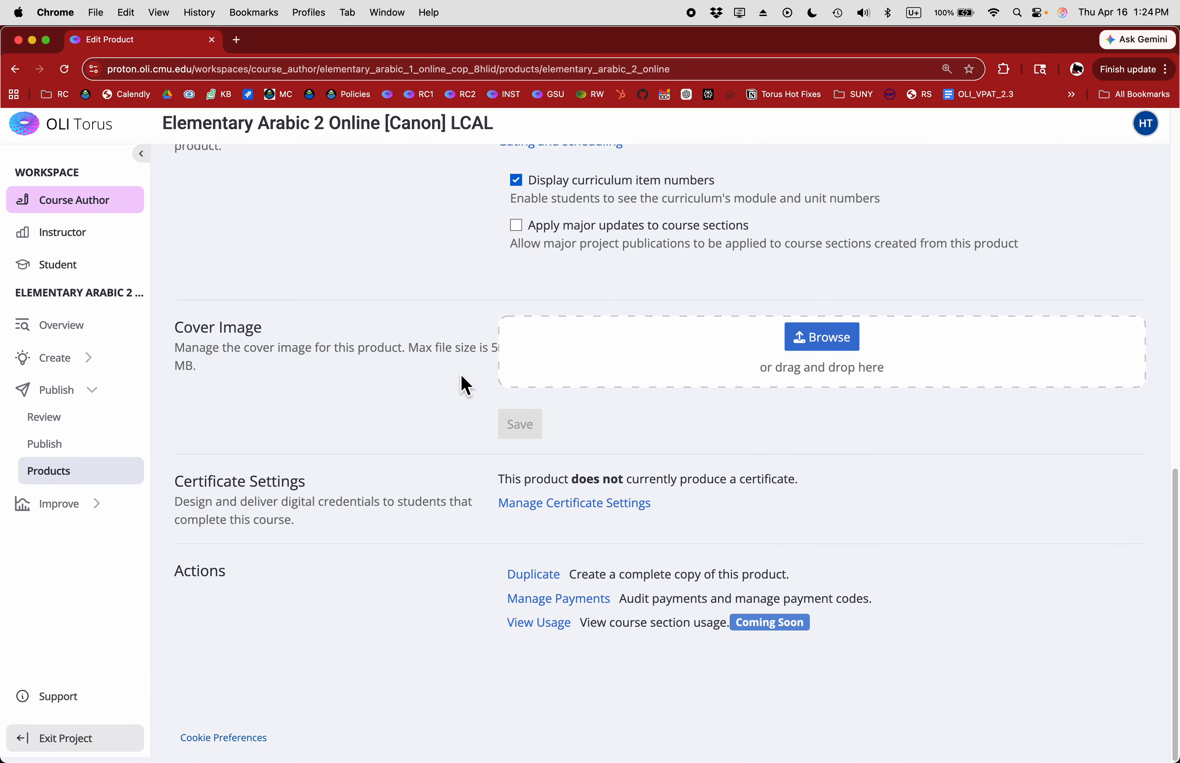
left_click(540, 590)
left_click(751, 489)
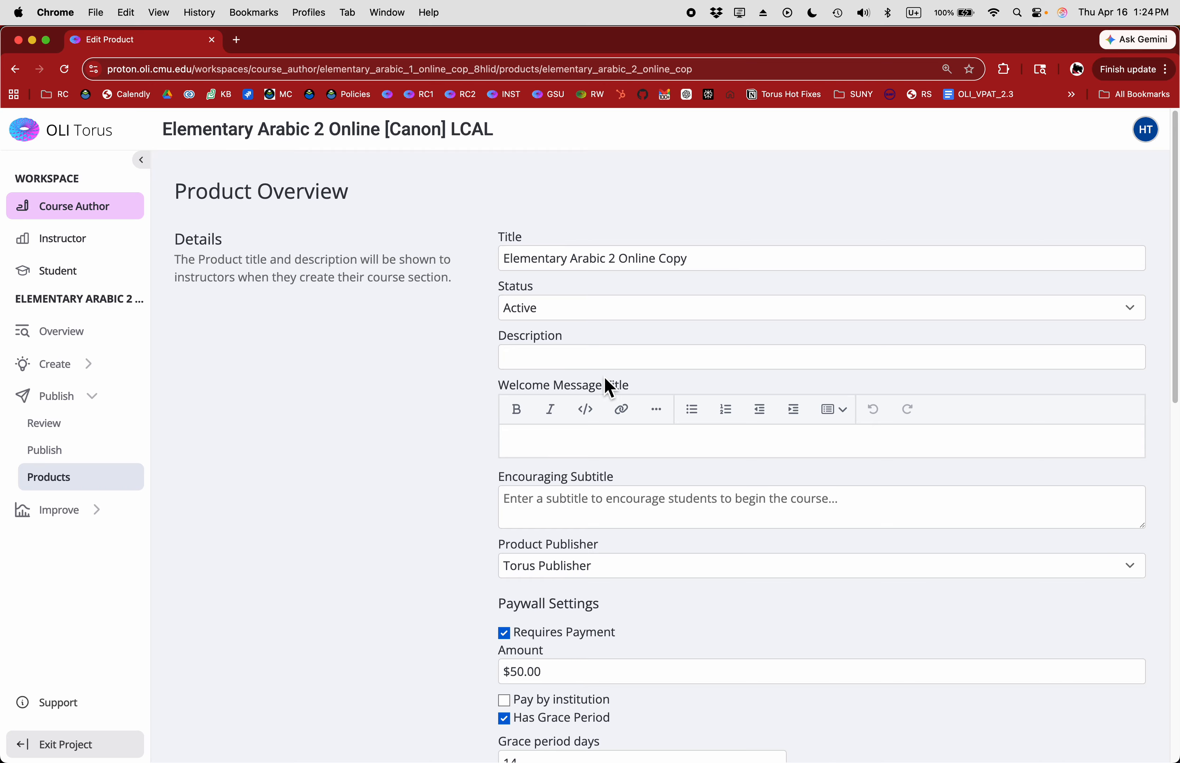
- Change the product copy's title to "Elementary Arabic 2 Online -- for Independent Learners"
double_click(674, 266)
type("-- for ")
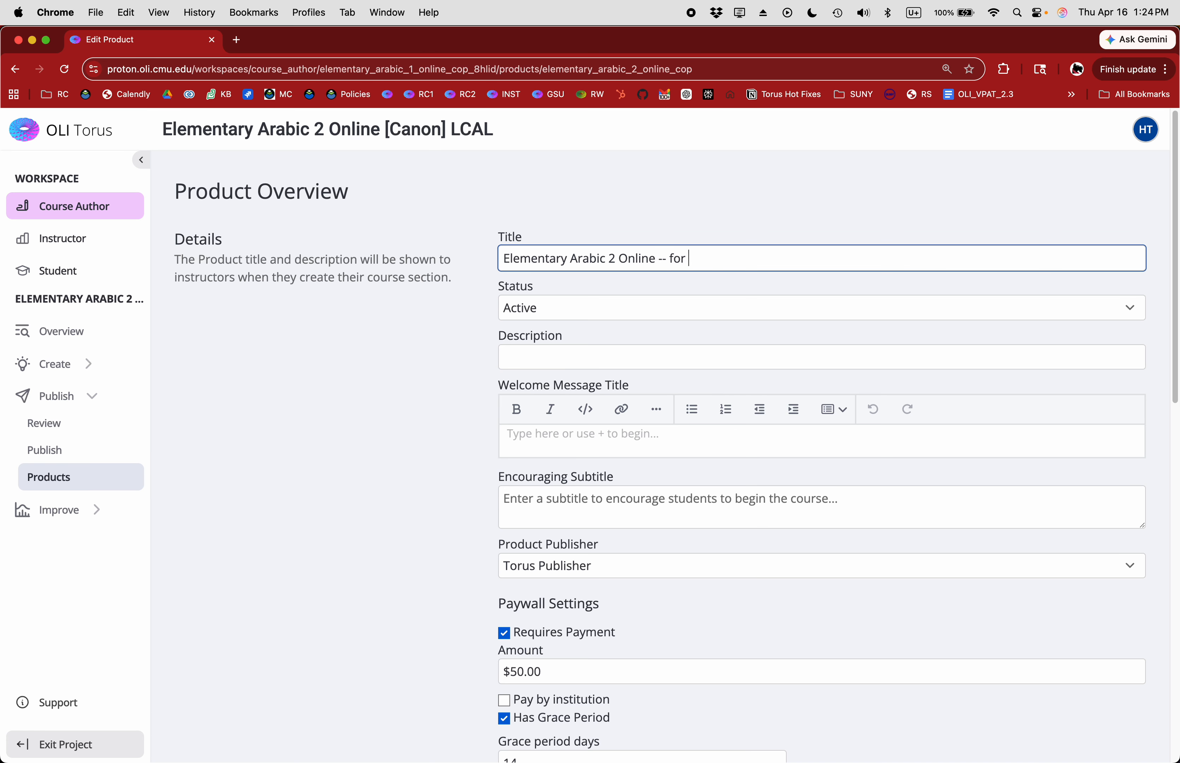
type("Independent Learners")
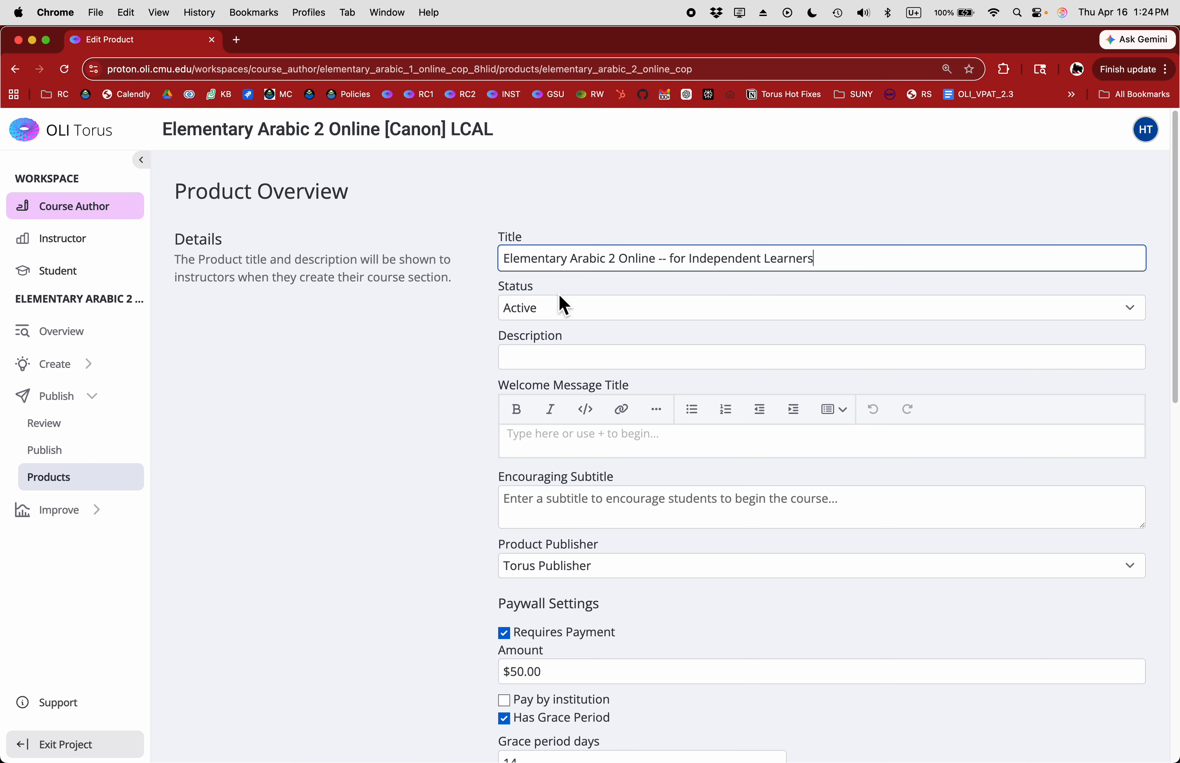
- Set the product's paywall amount to $25.00
scroll(427, 572, "down", 3)
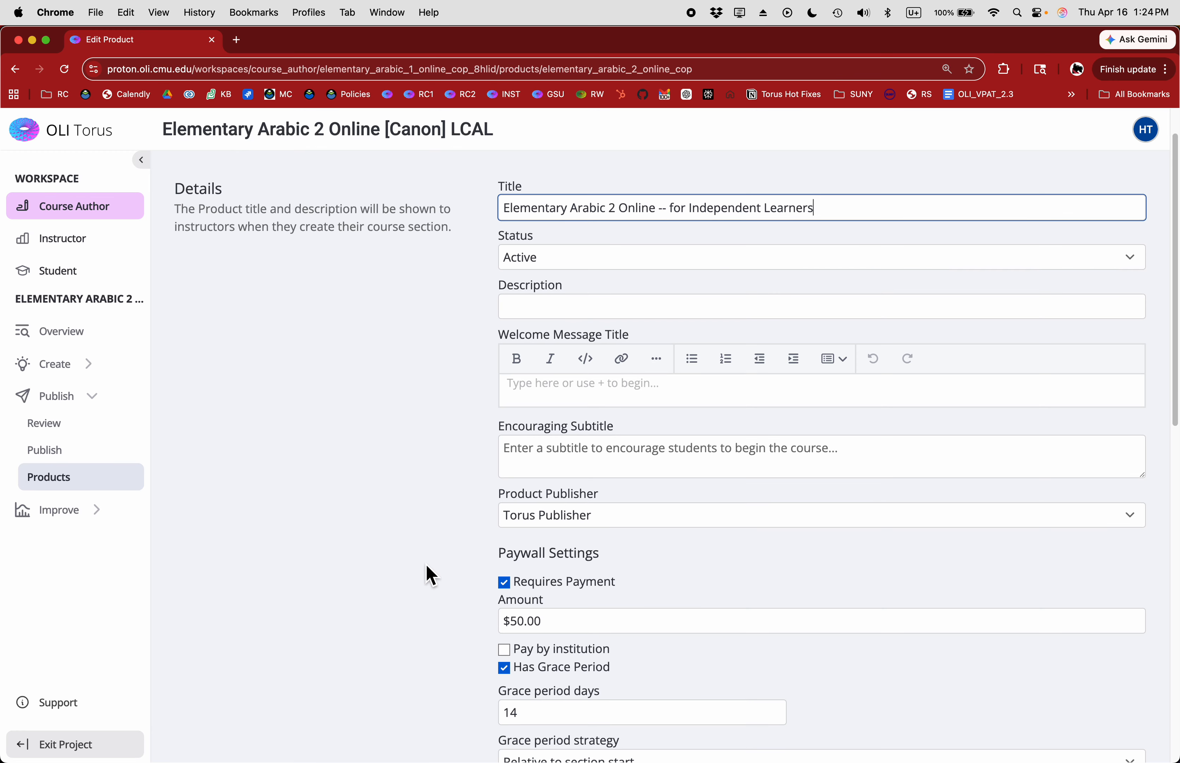
left_click(517, 566)
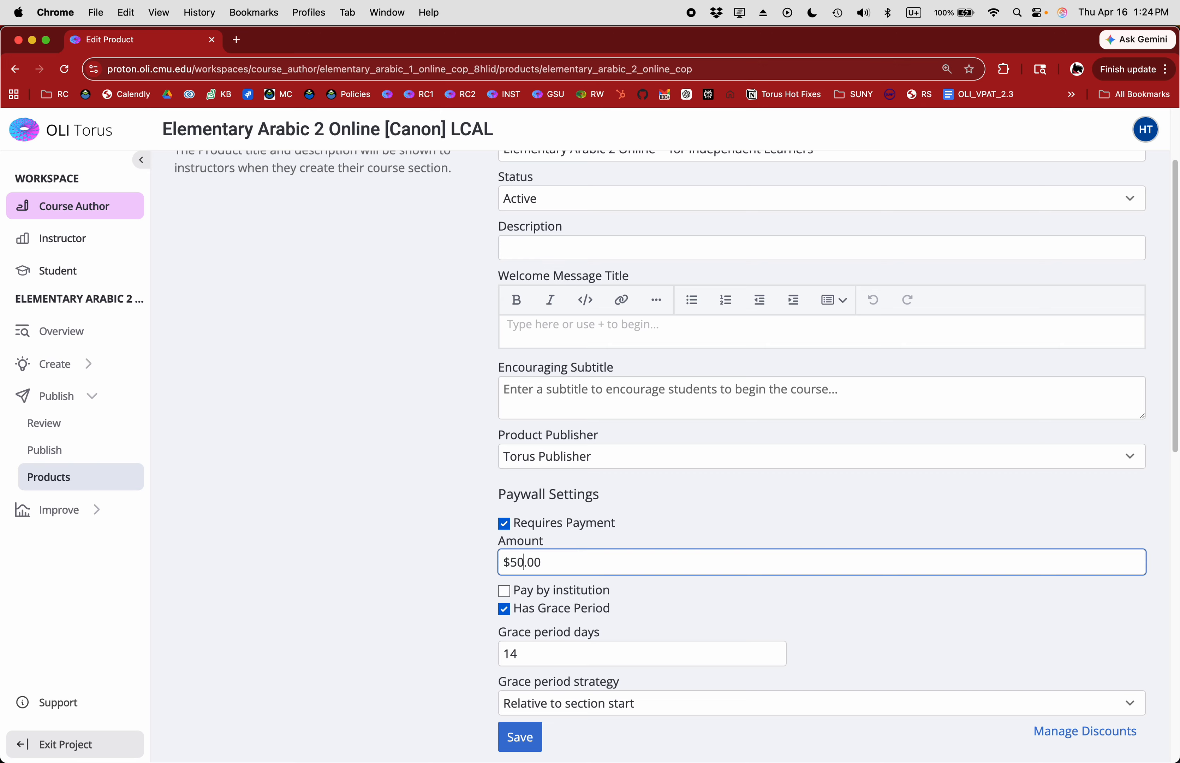
key("BackSpace")
key("BackSpace")
type("25")
scroll(575, 590, "down", 1)
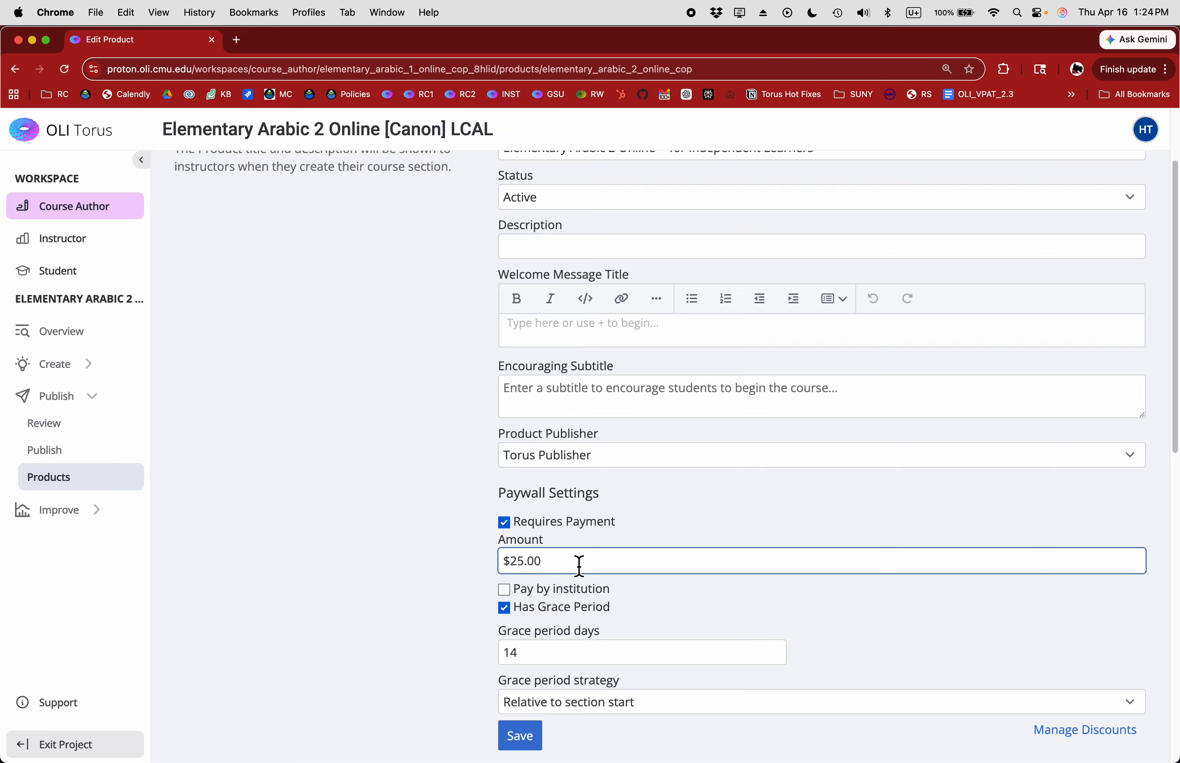
- Set the grace period to 1 day with the strategy "Relative to student first access" and save the product settings
scroll(577, 565, "down", 2)
left_click(526, 521)
key("BackSpace")
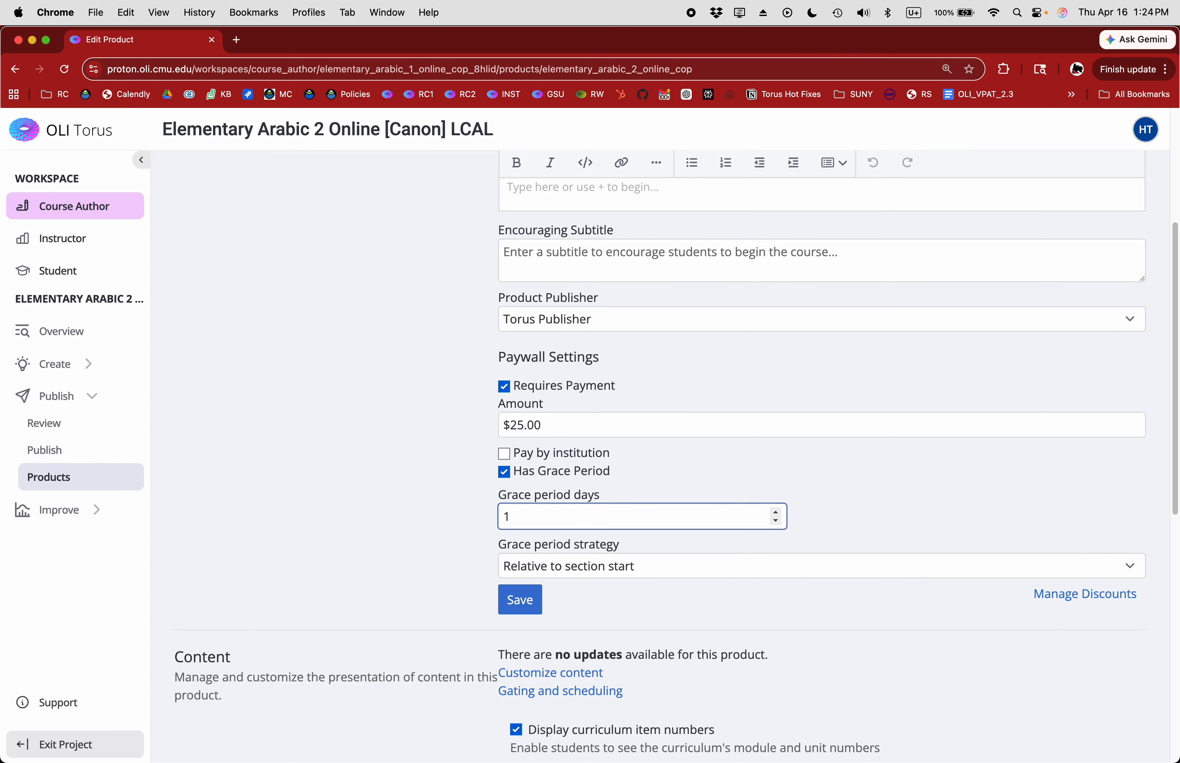
left_click(621, 578)
left_click(601, 586)
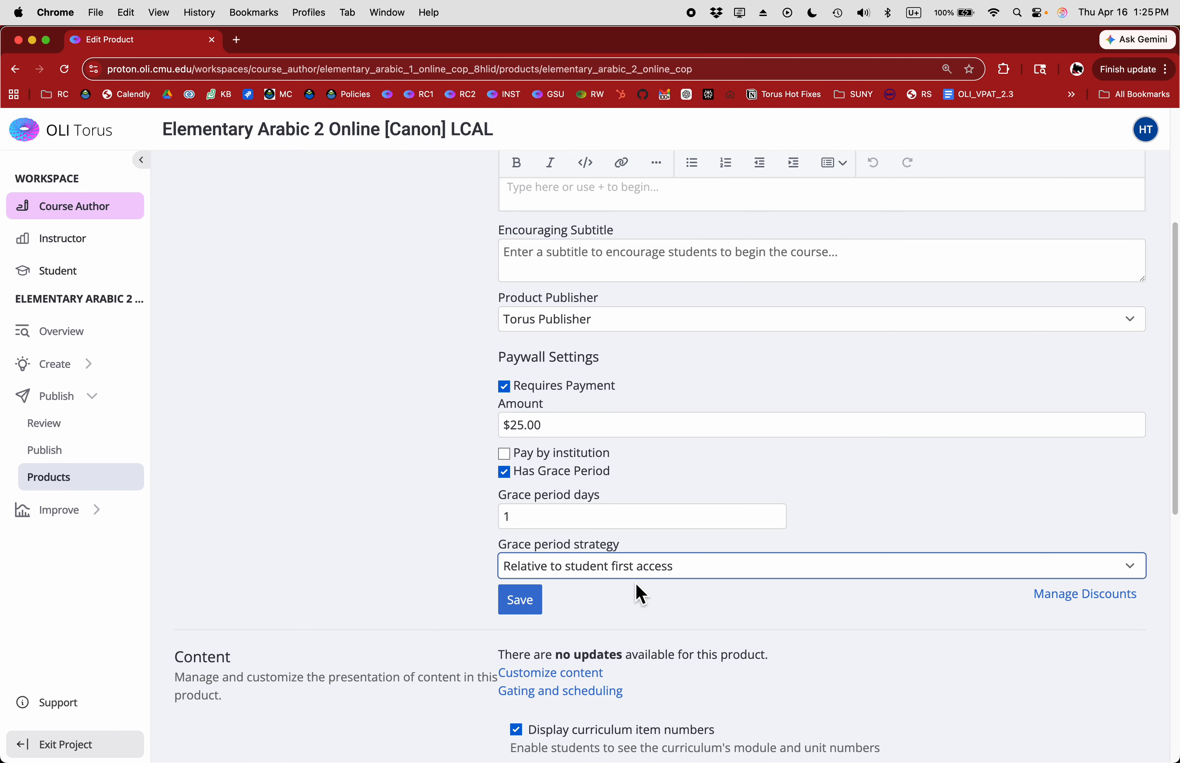
left_click(534, 608)
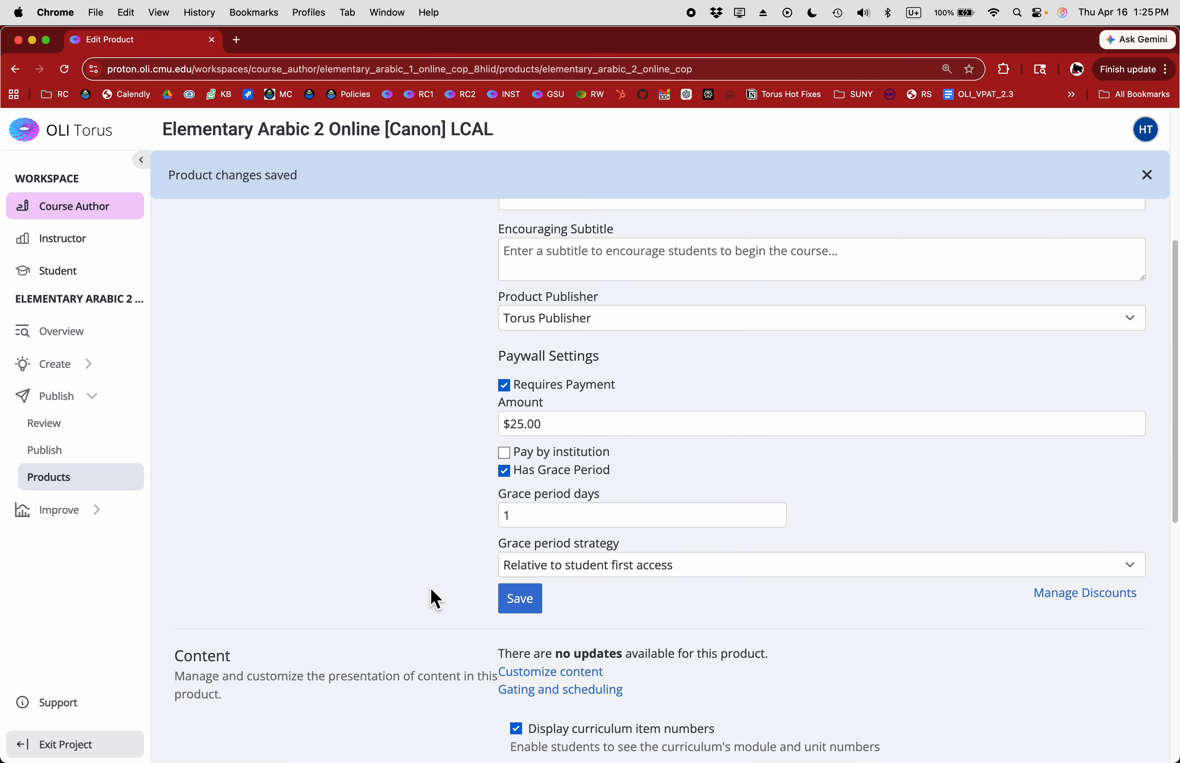
- Examine the Food and Shopping unit's pages in the product's content customization, including its assessment, and return to the product overview
scroll(688, 653, "down", 2)
left_click(544, 590)
scroll(543, 594, "down", 2)
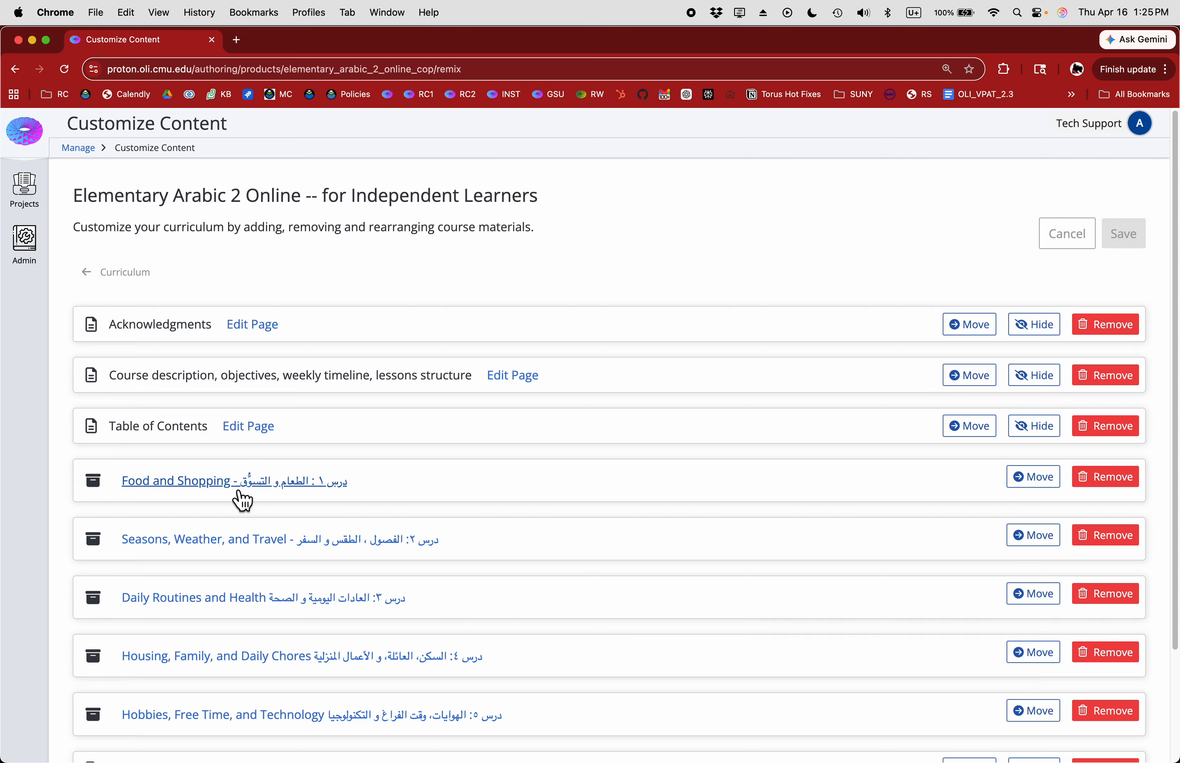
left_click(211, 490)
scroll(511, 521, "down", 5)
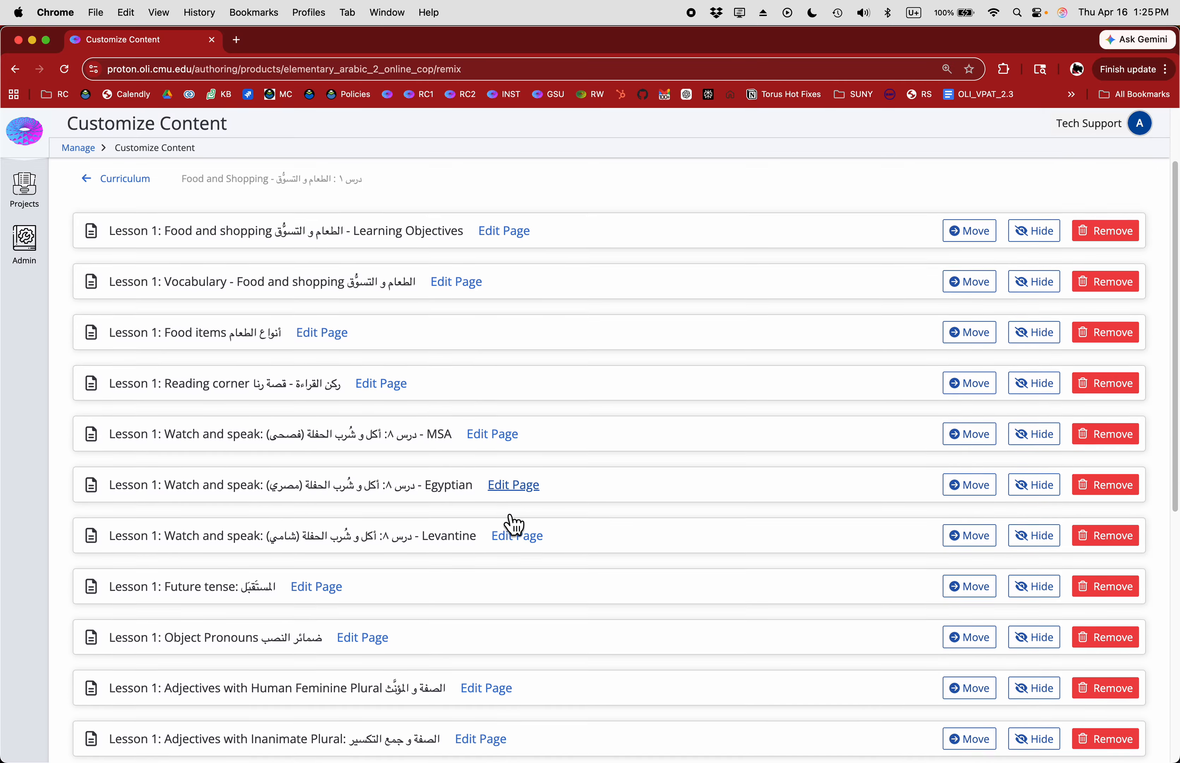
scroll(511, 521, "down", 6)
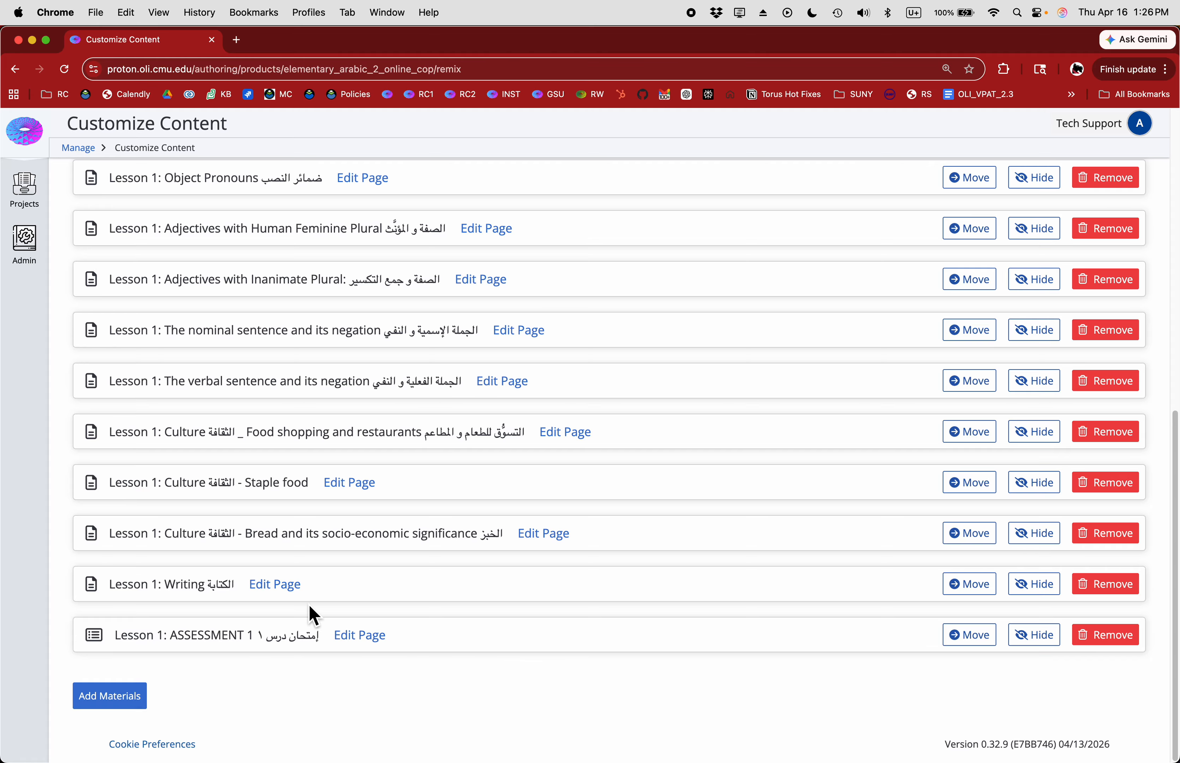
scroll(308, 611, "up", 10)
scroll(315, 616, "down", 8)
scroll(316, 617, "down", 3)
scroll(439, 270, "up", 10)
scroll(436, 261, "up", 1)
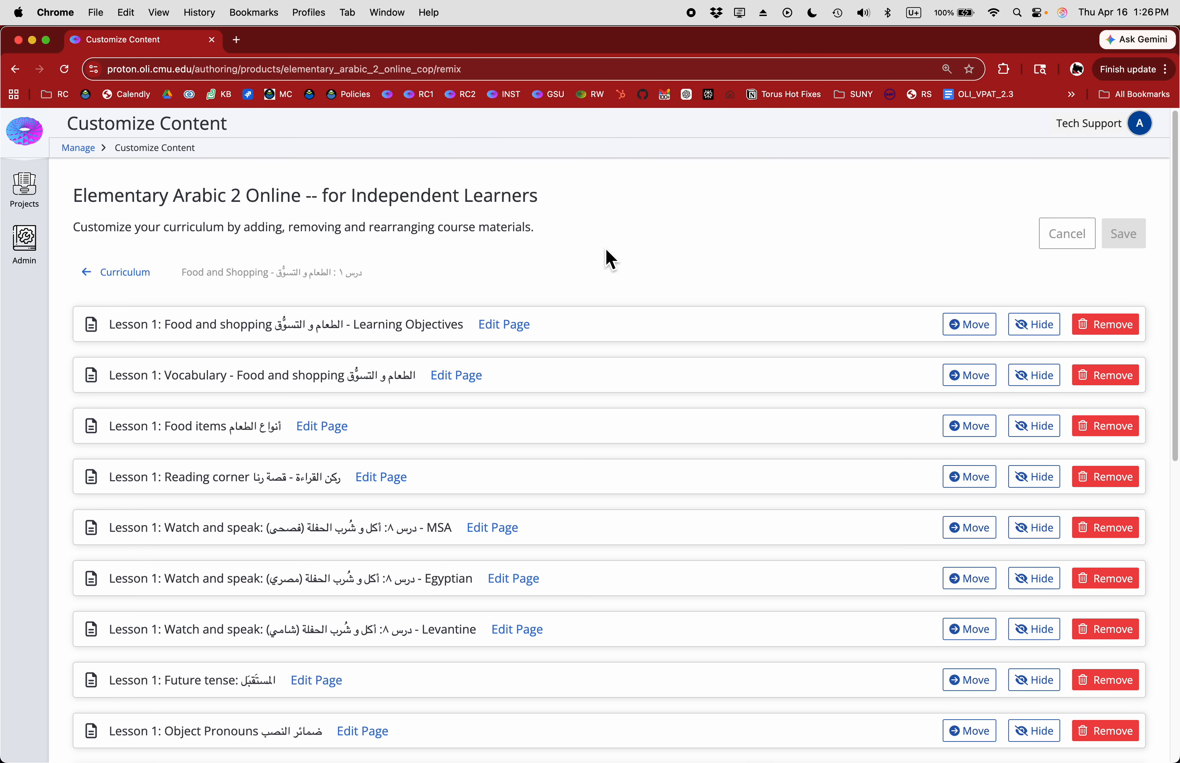
left_click(119, 275)
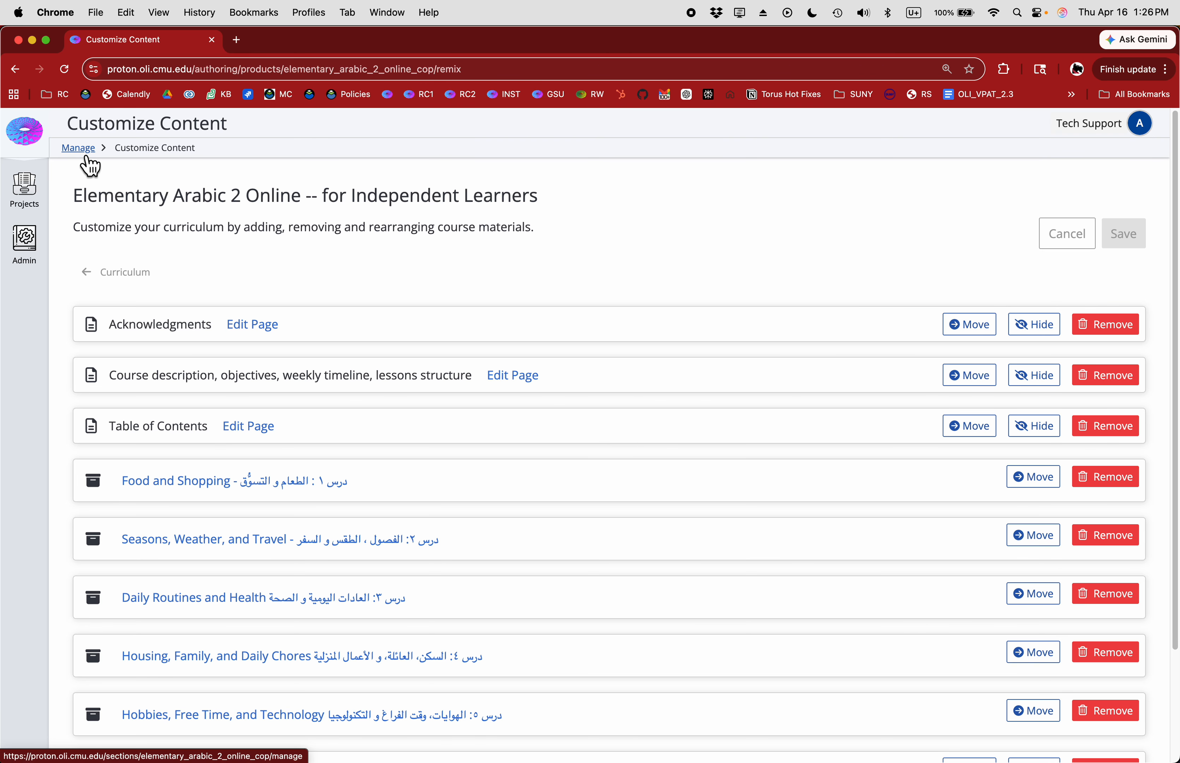
left_click(16, 70)
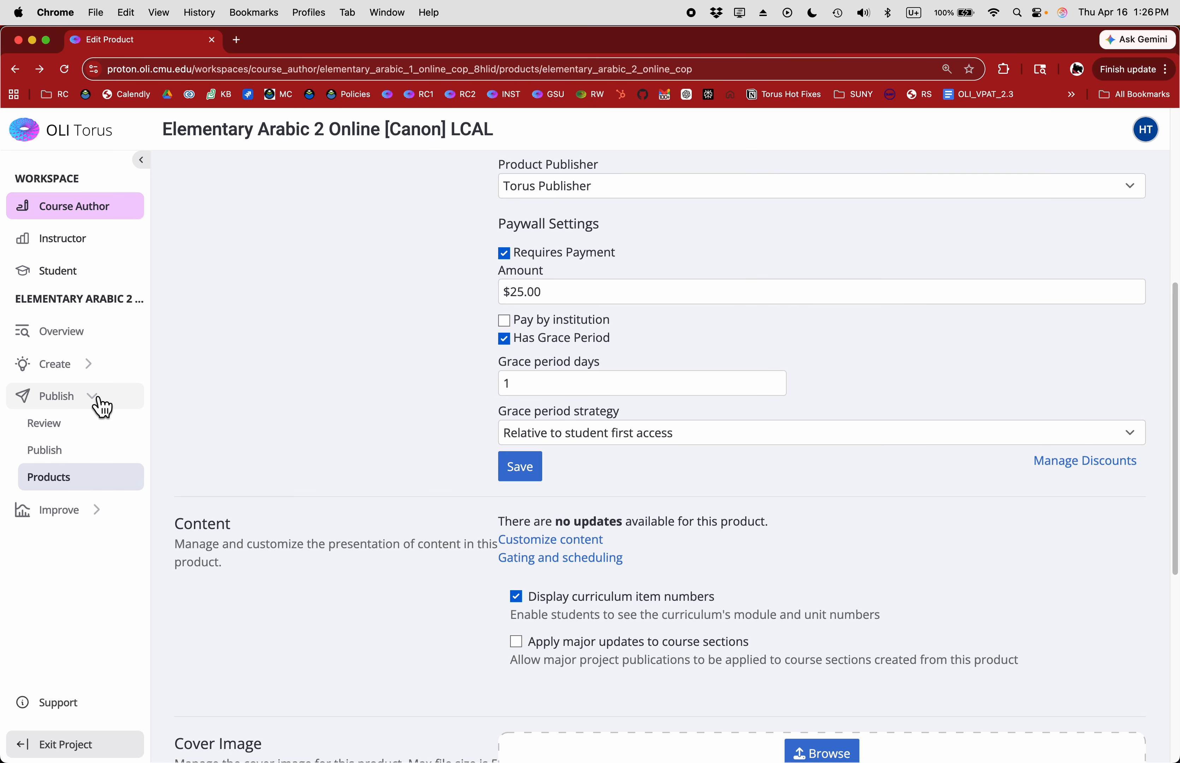
- Filter the project's list of all pages to scored ones and duplicate the Lesson 1: ASSESSMENT 1 page
left_click(77, 375)
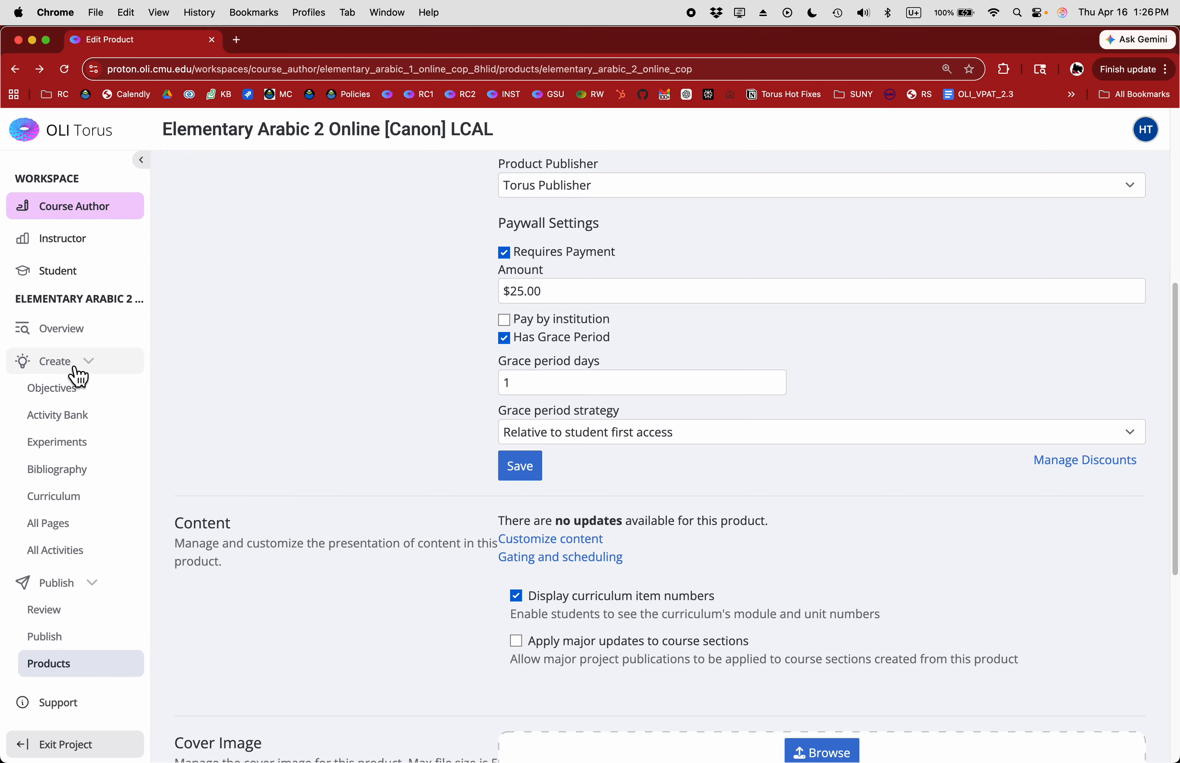
left_click(93, 529)
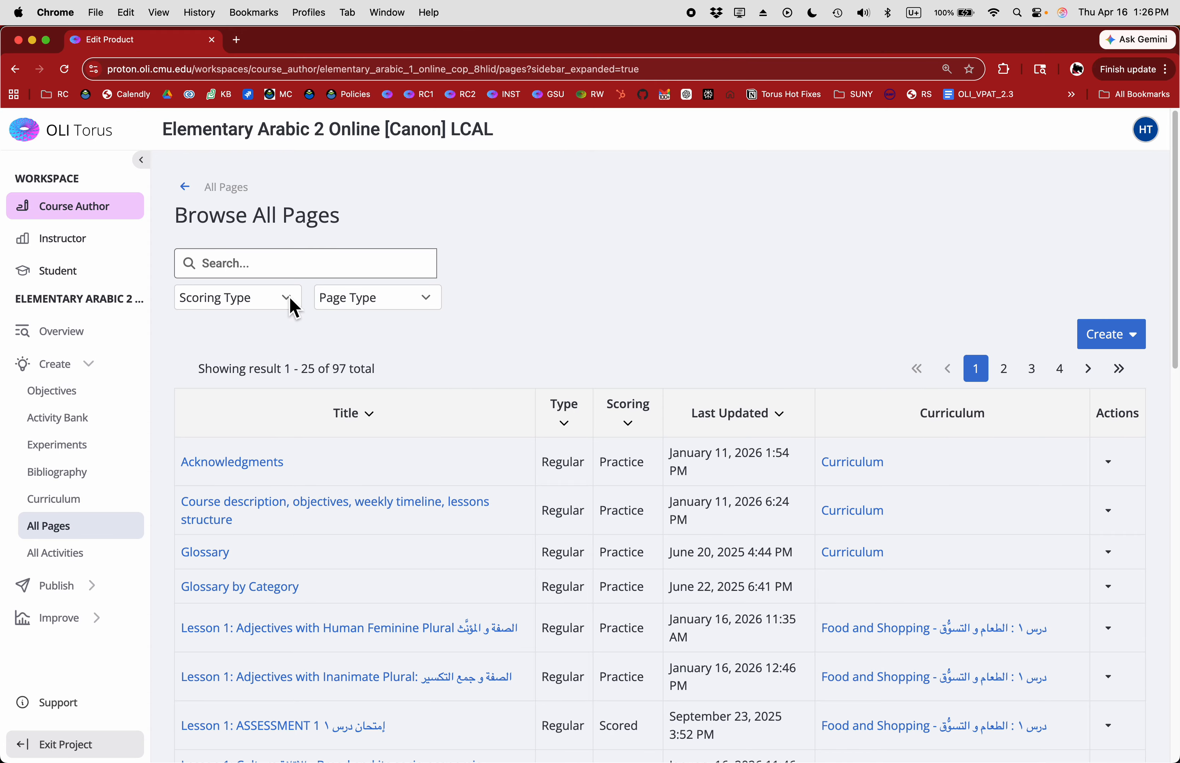
left_click(357, 298)
left_click(383, 317)
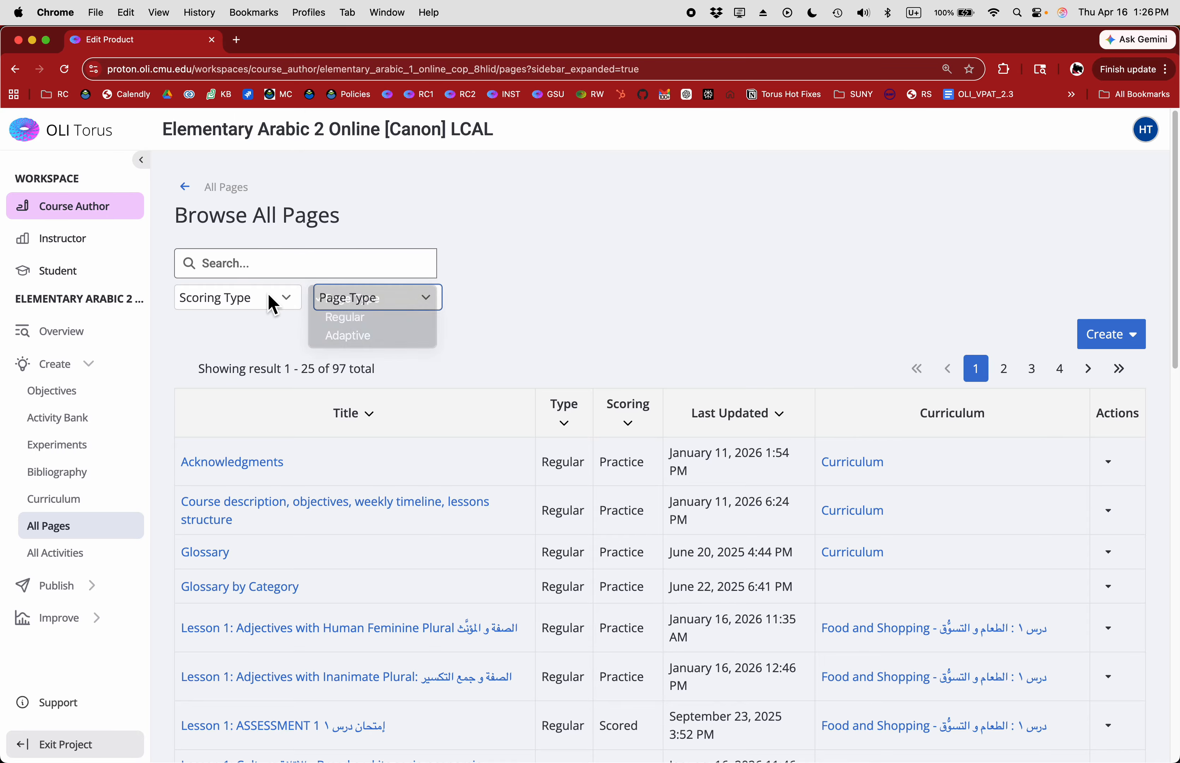
left_click(273, 299)
left_click(261, 320)
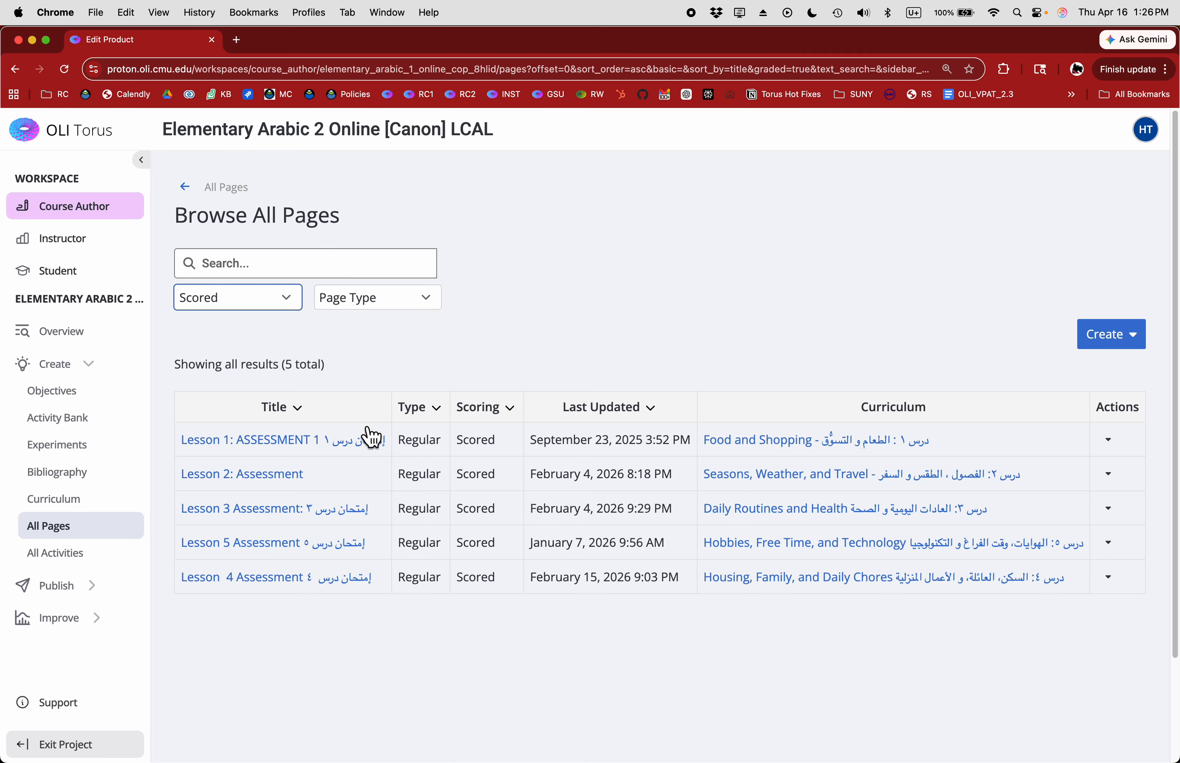
left_click(1116, 446)
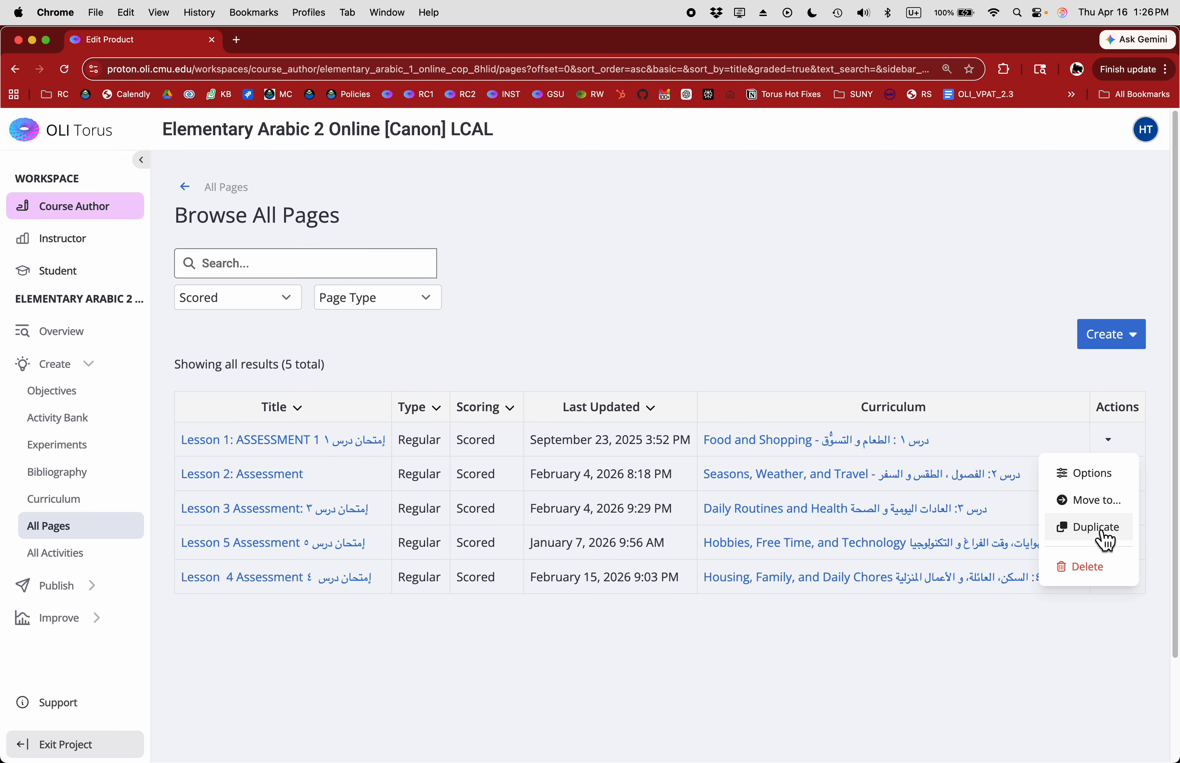
left_click(1101, 535)
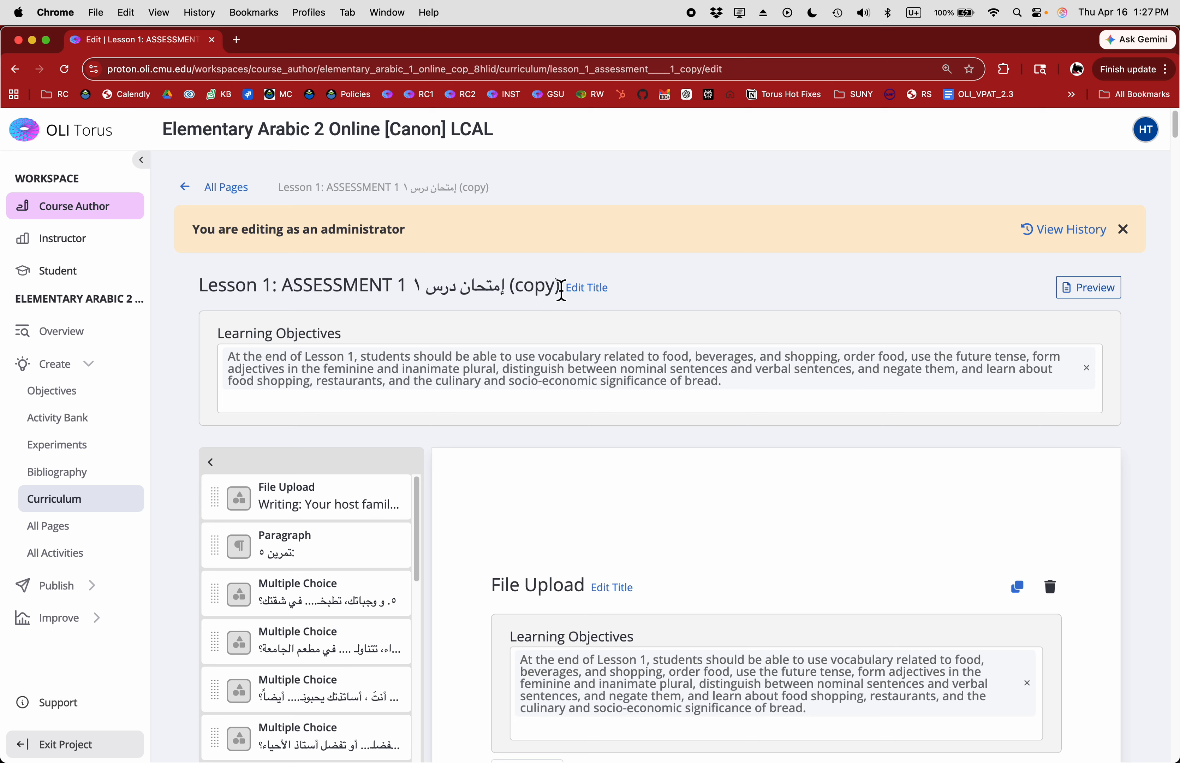
- Replace "copy" with "Independent Learner" in the duplicated Lesson 1 assessment's title and save it
left_click(605, 298)
double_click(405, 284)
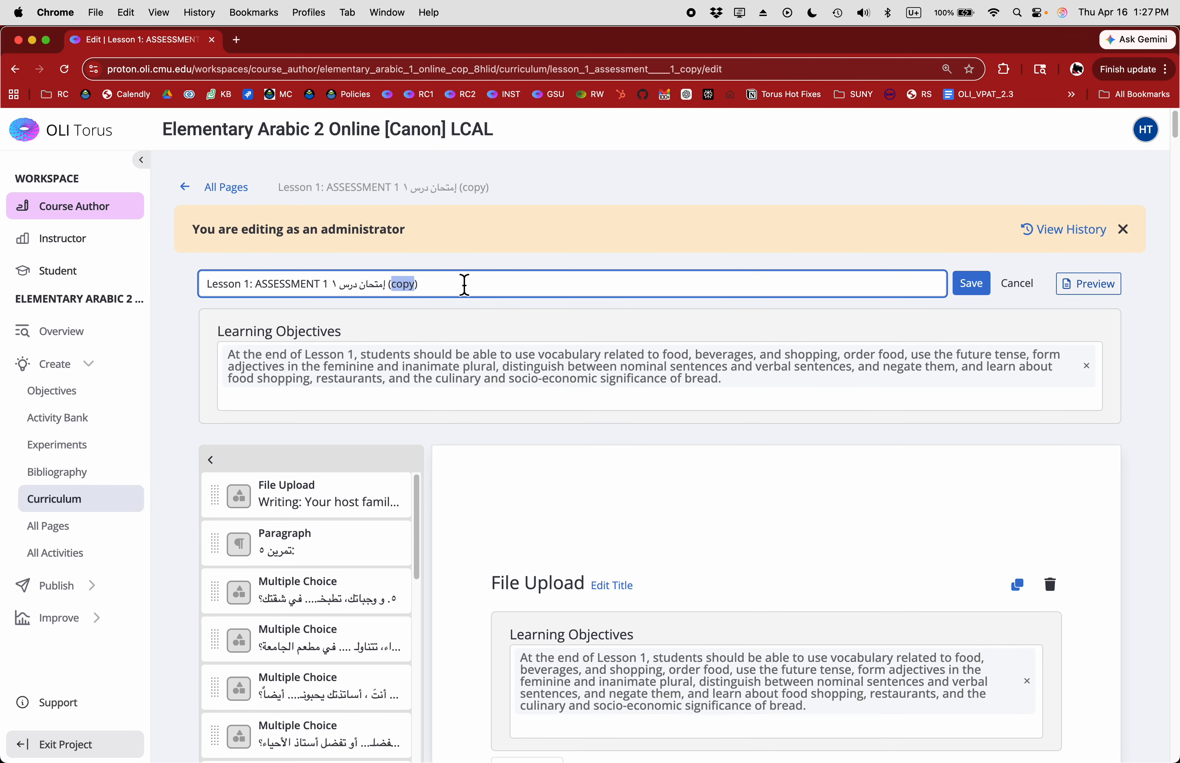
type("l")
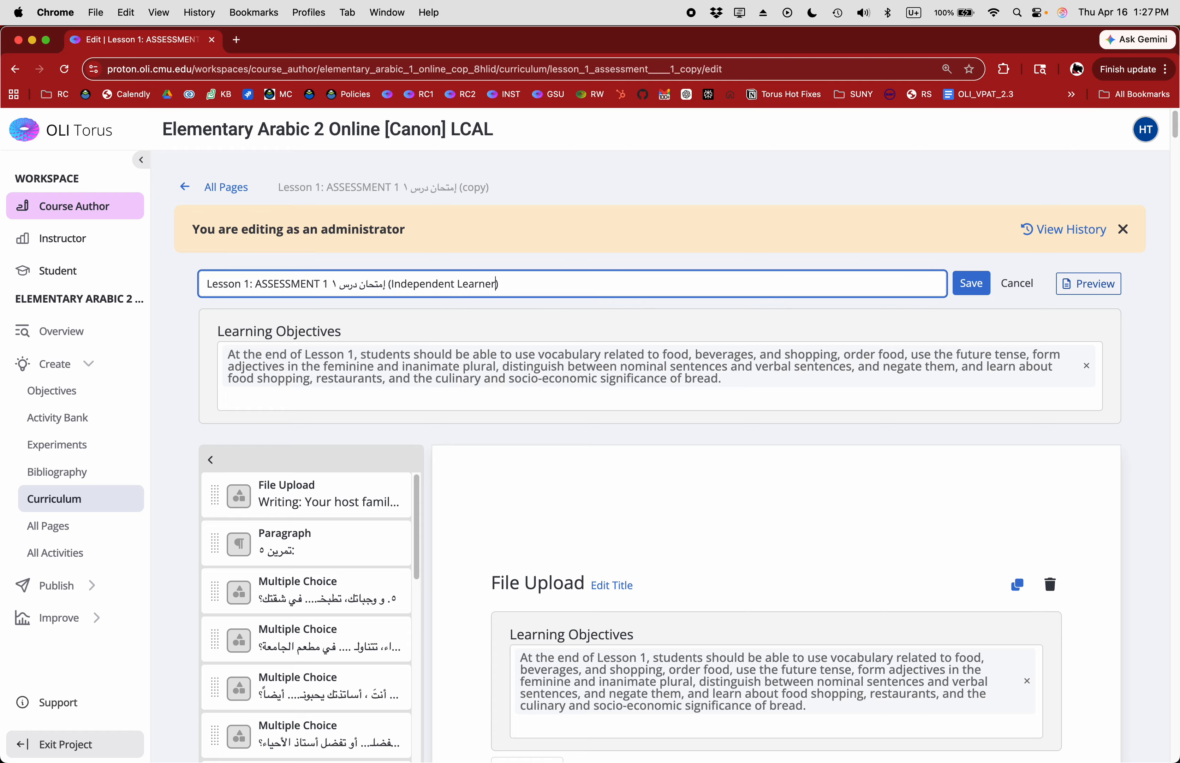
scroll(983, 294, "down", 1)
left_click(983, 296)
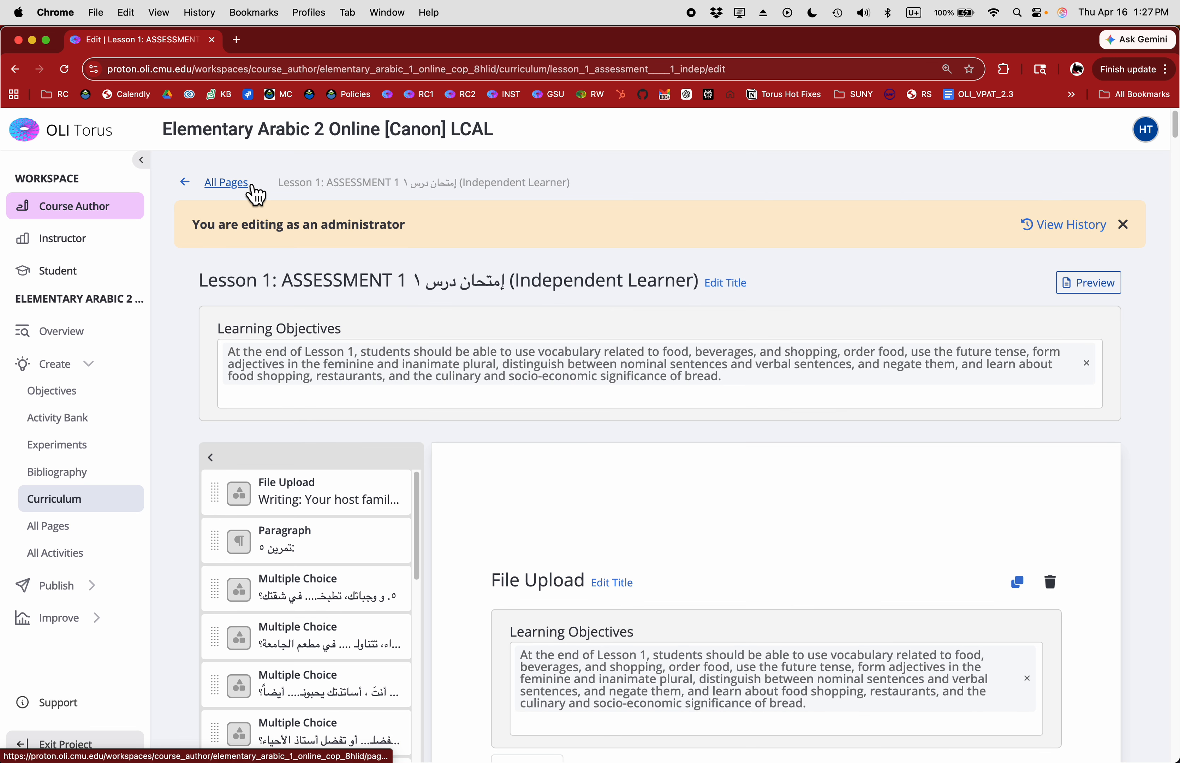
- Return to the list of all pages, filter it to scored ones and duplicate Lesson 2: Assessment
left_click(233, 186)
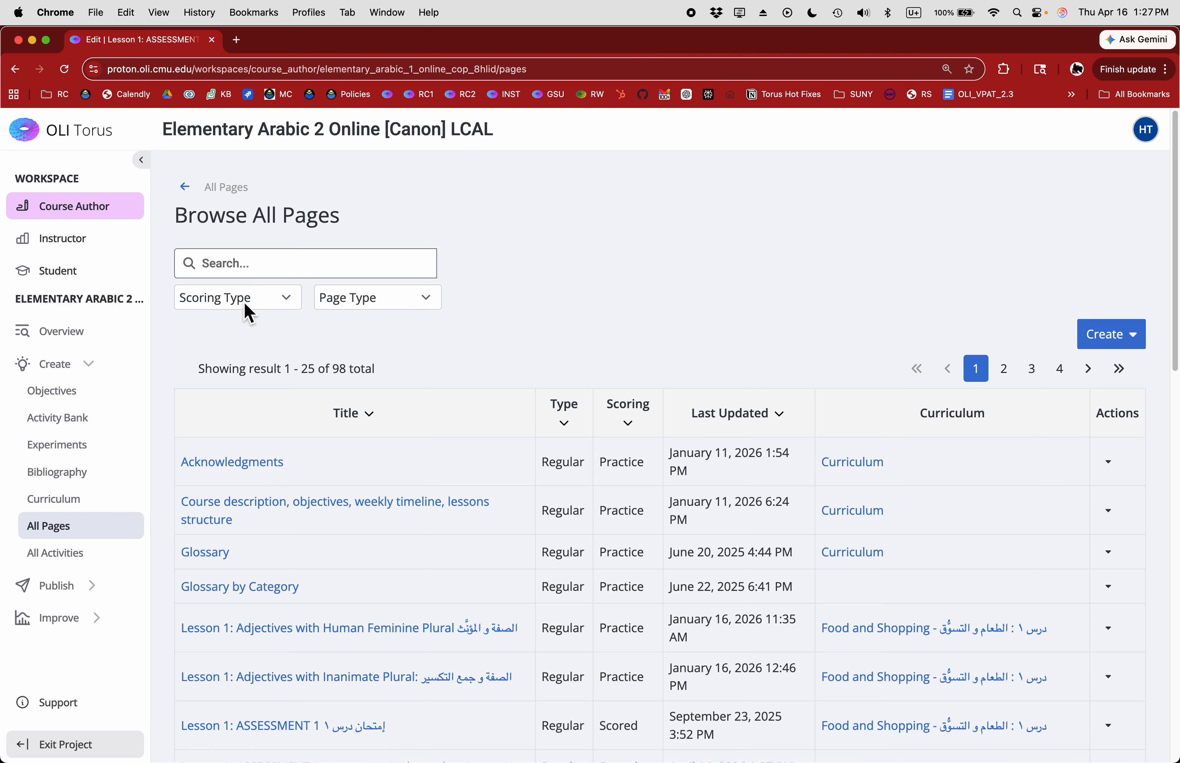
left_click(249, 313)
left_click(231, 319)
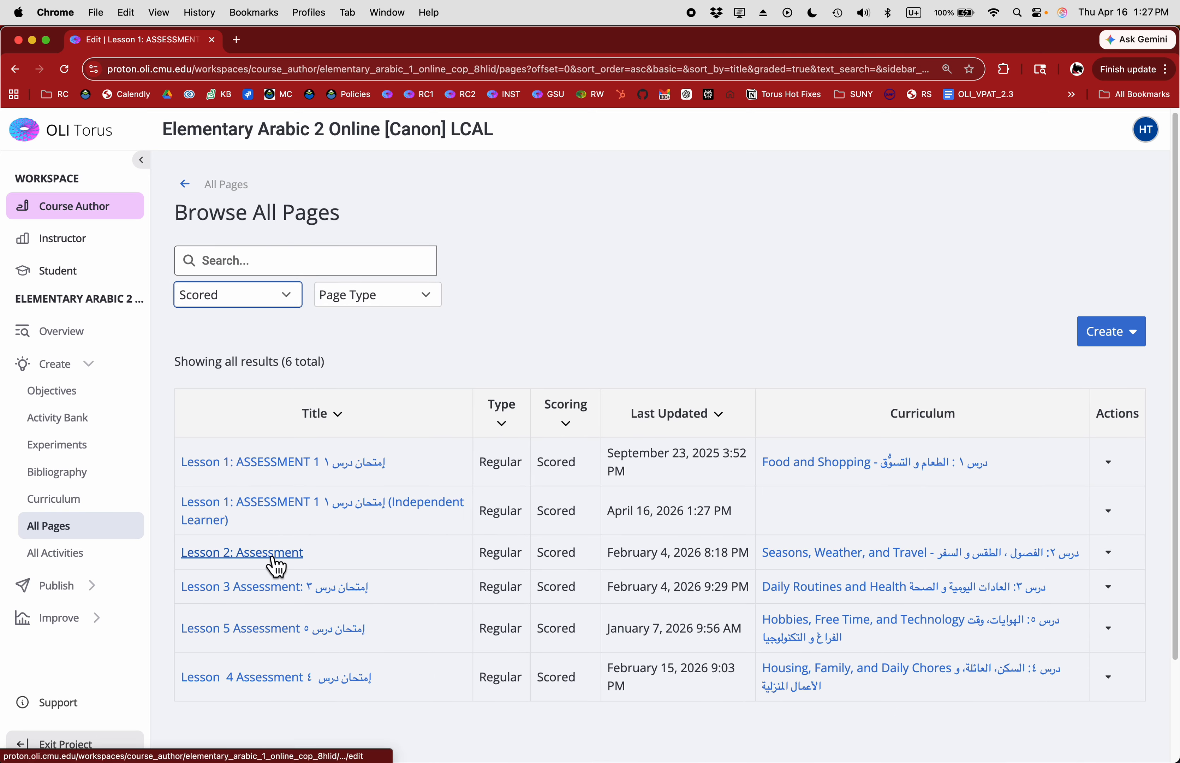
left_click(1119, 560)
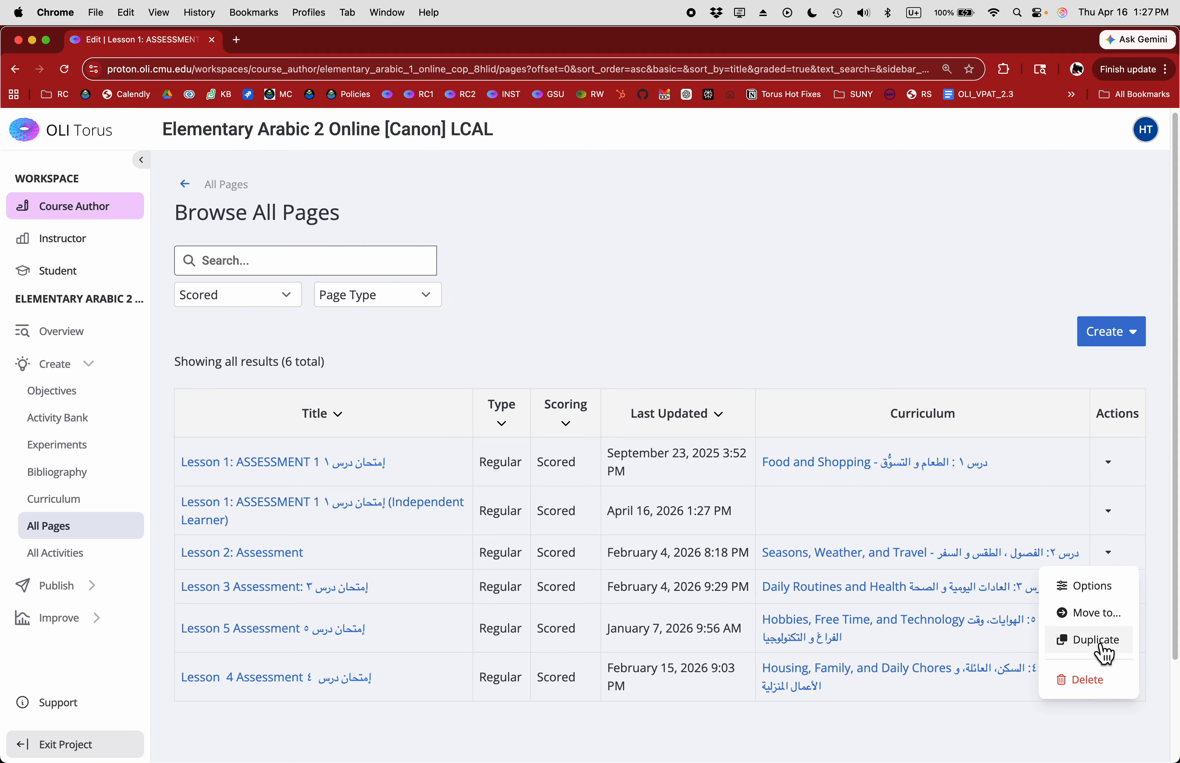
left_click(1105, 653)
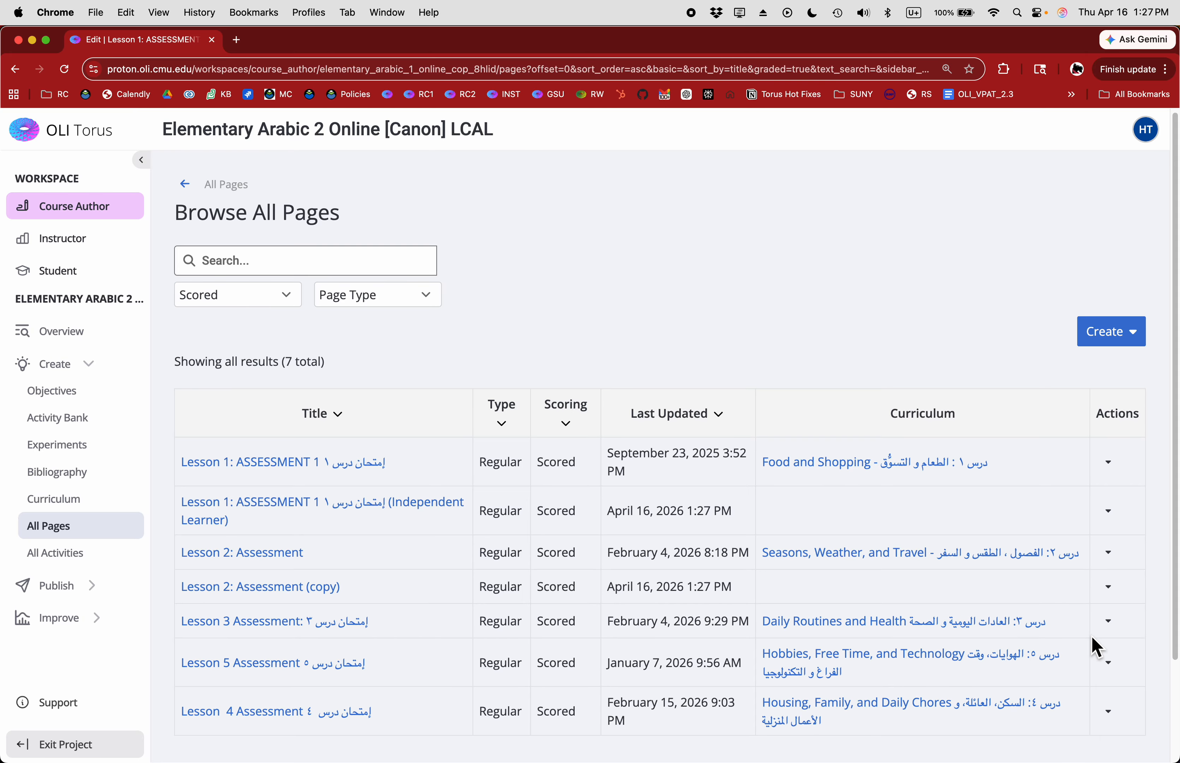
- Duplicate the original Lesson 3, Lesson 5 and Lesson 4 assessment pages in the scored list
scroll(1127, 634, "down", 5)
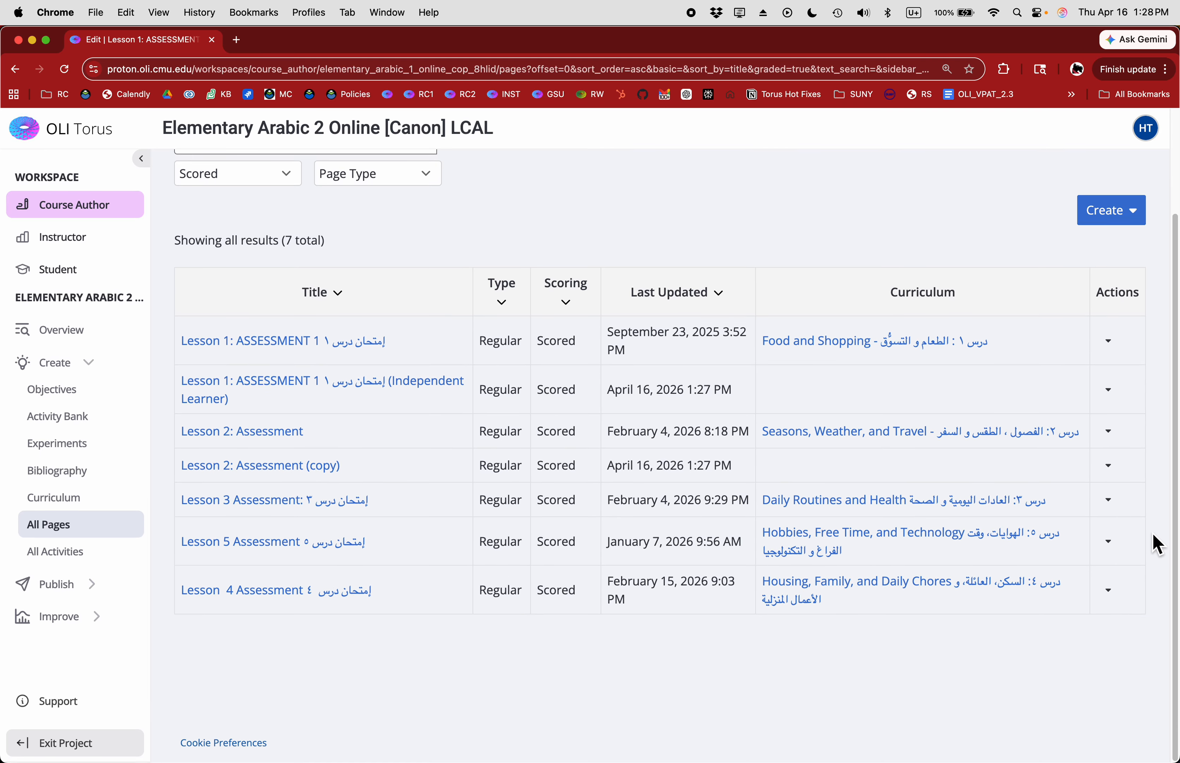
left_click(1120, 511)
left_click(1110, 592)
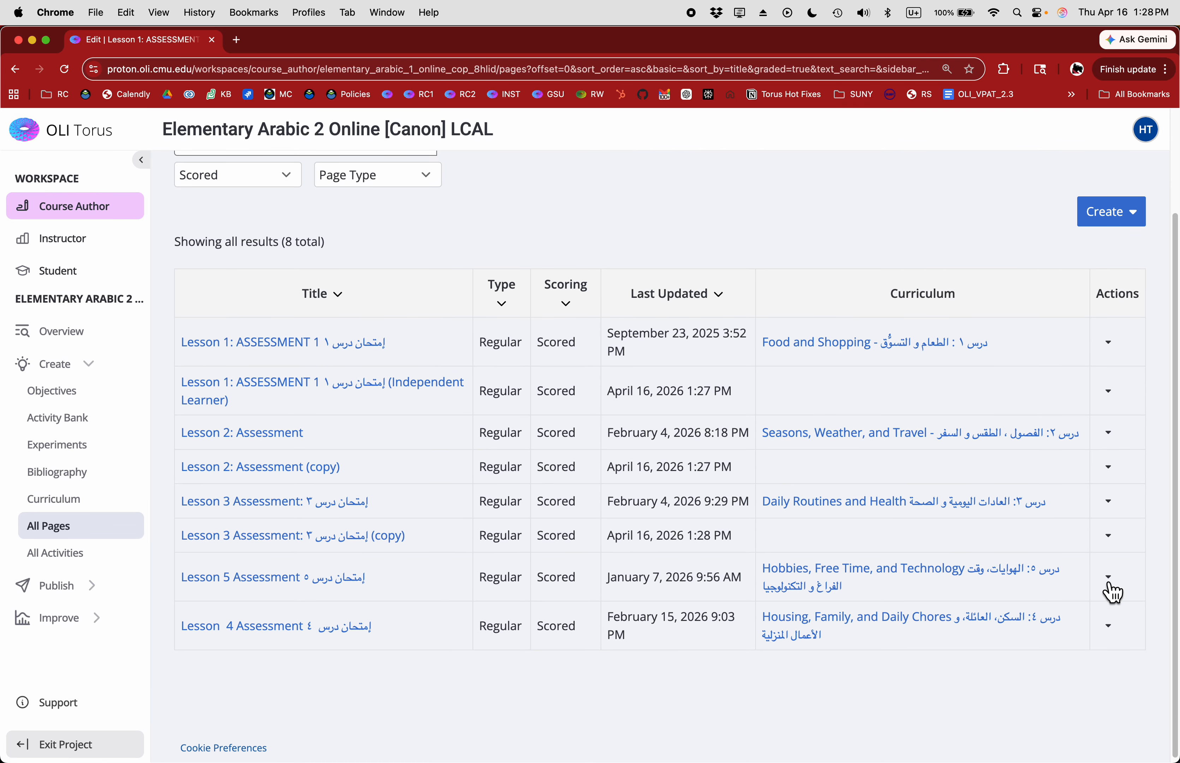
left_click(1119, 590)
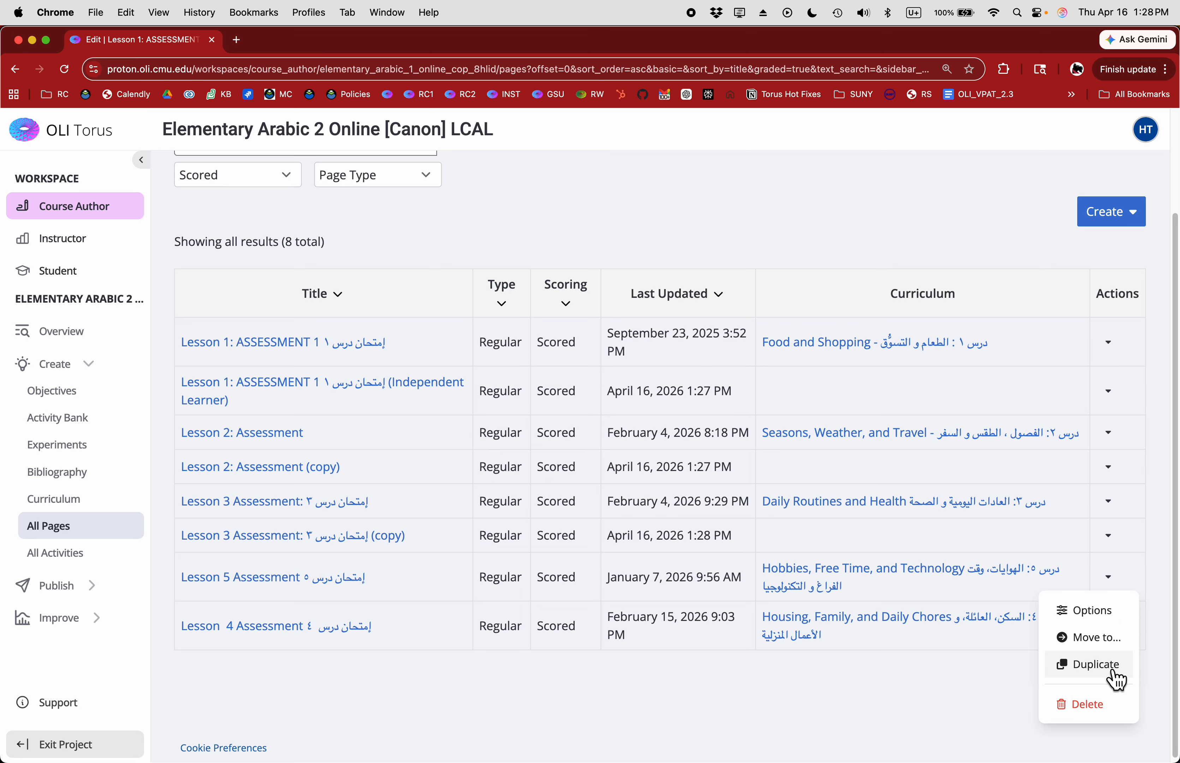
left_click(1115, 678)
scroll(1104, 662, "down", 2)
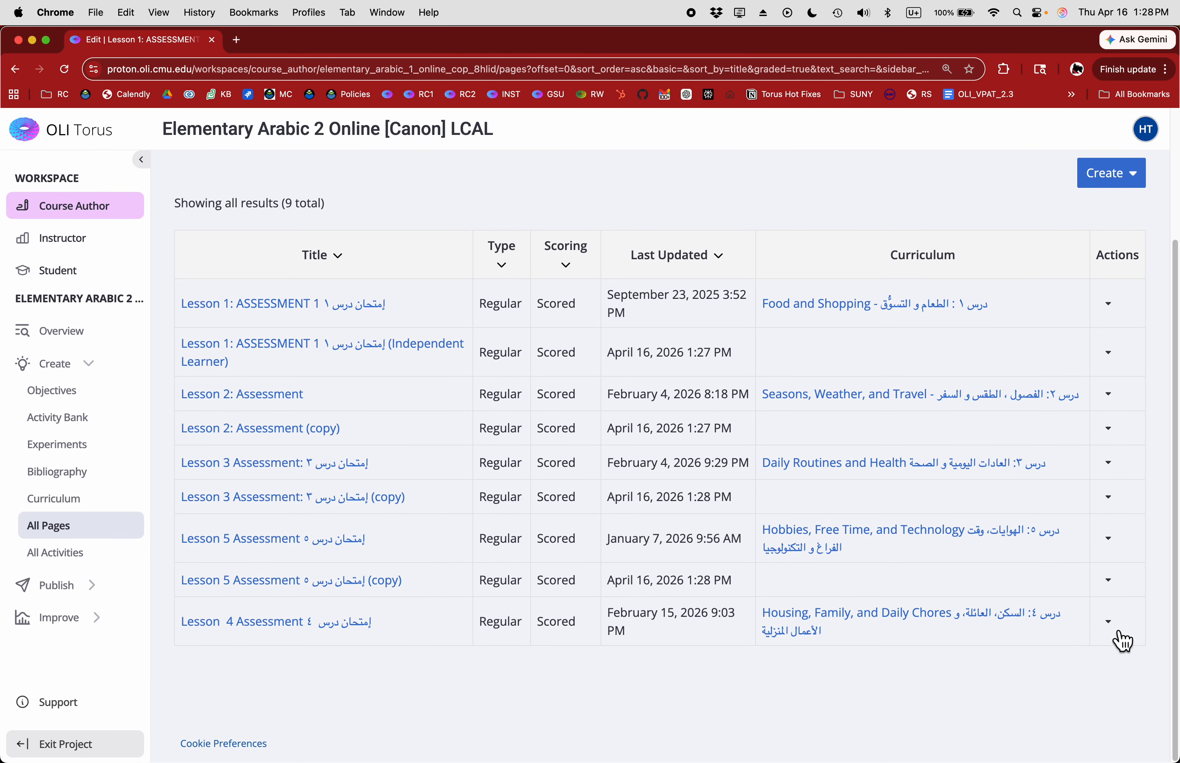
left_click(1114, 633)
left_click(1097, 709)
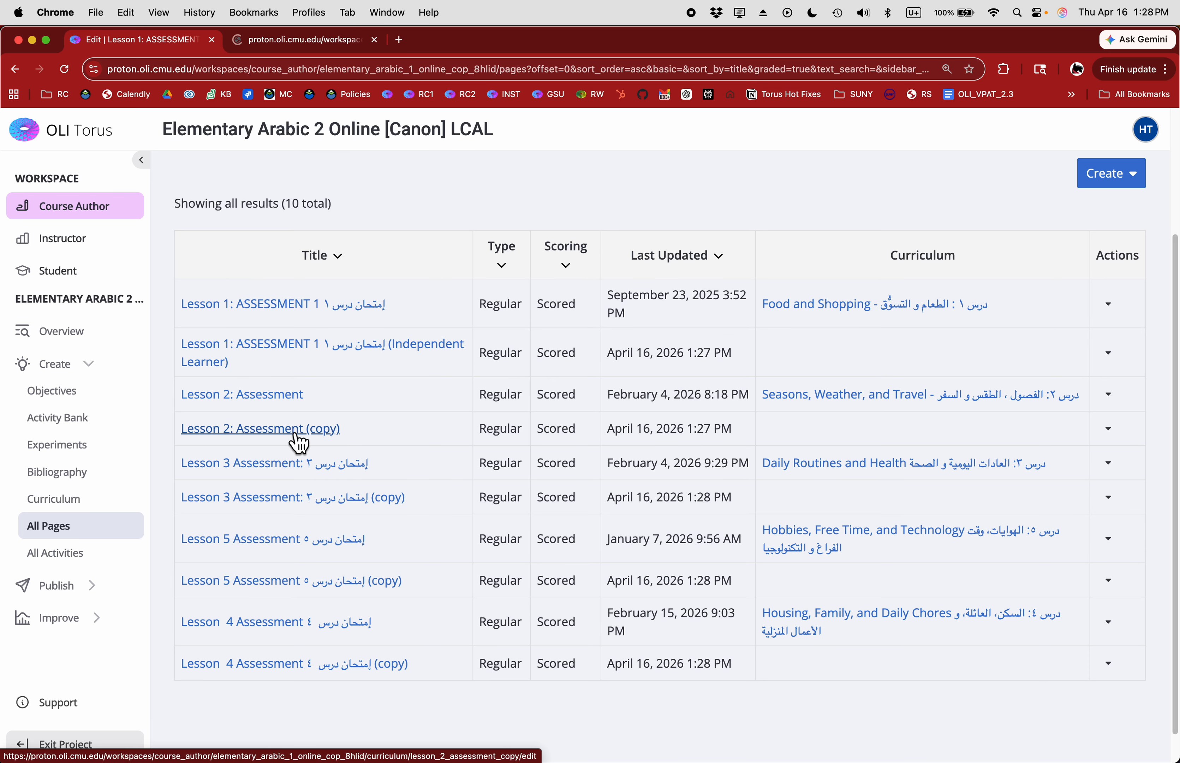
- Open the copied Lesson 2, Lesson 3, Lesson 5 and Lesson 4 assessment pages in separate browser tabs
left_click(288, 503, "super")
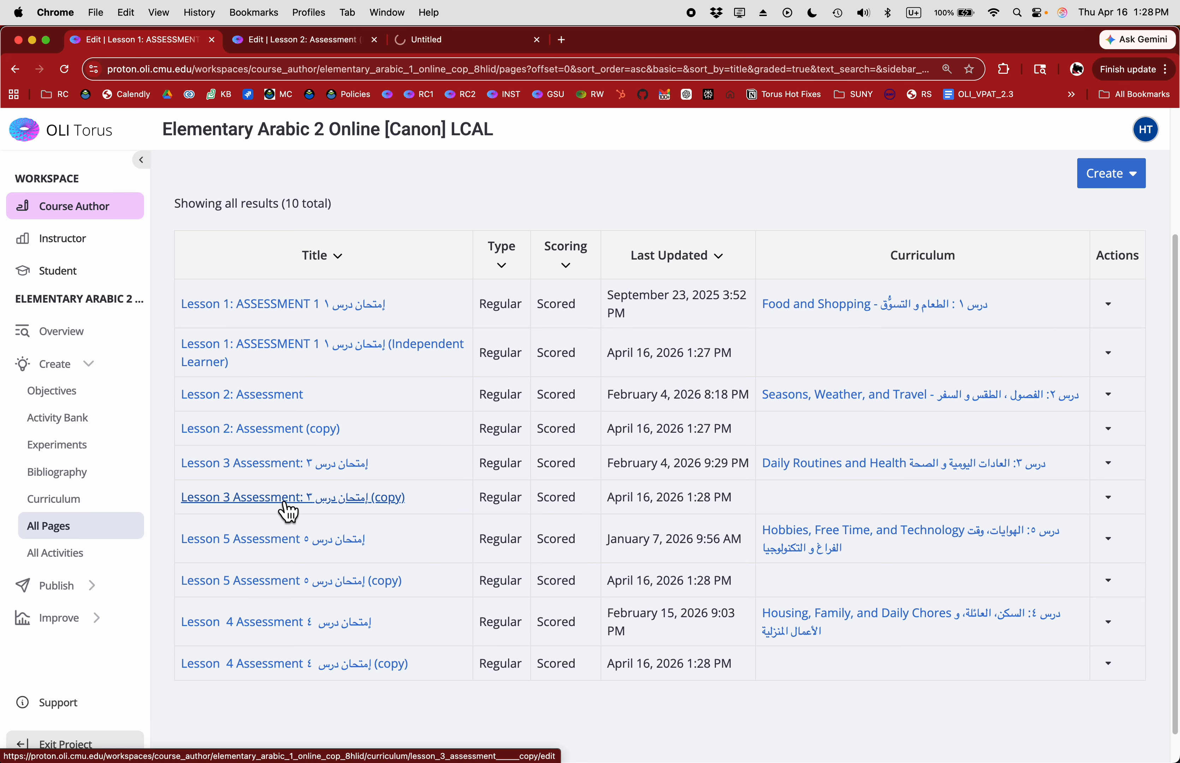
scroll(287, 506, "down", 1)
left_click(287, 582, "super")
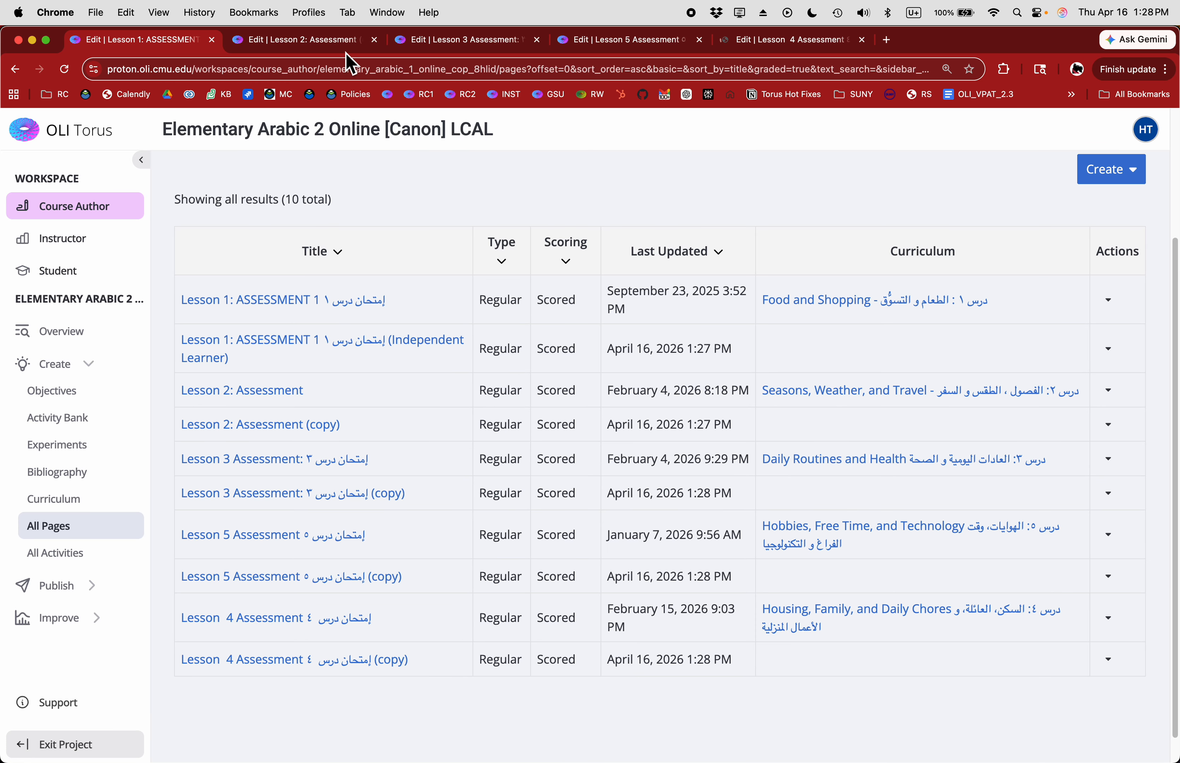
- Replace "copy" with "Independent Learner" in the duplicated Lesson 2 assessment's title, save it and close its tab
left_click(312, 42)
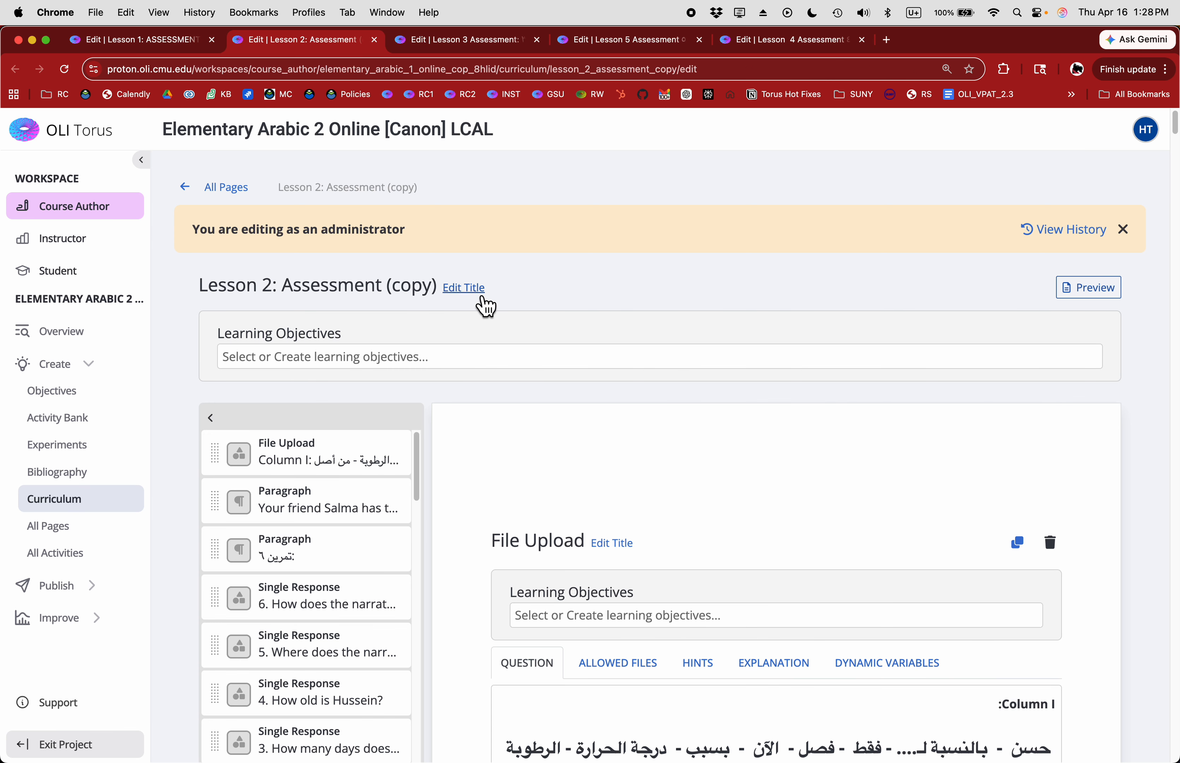
left_click(473, 289)
double_click(329, 283)
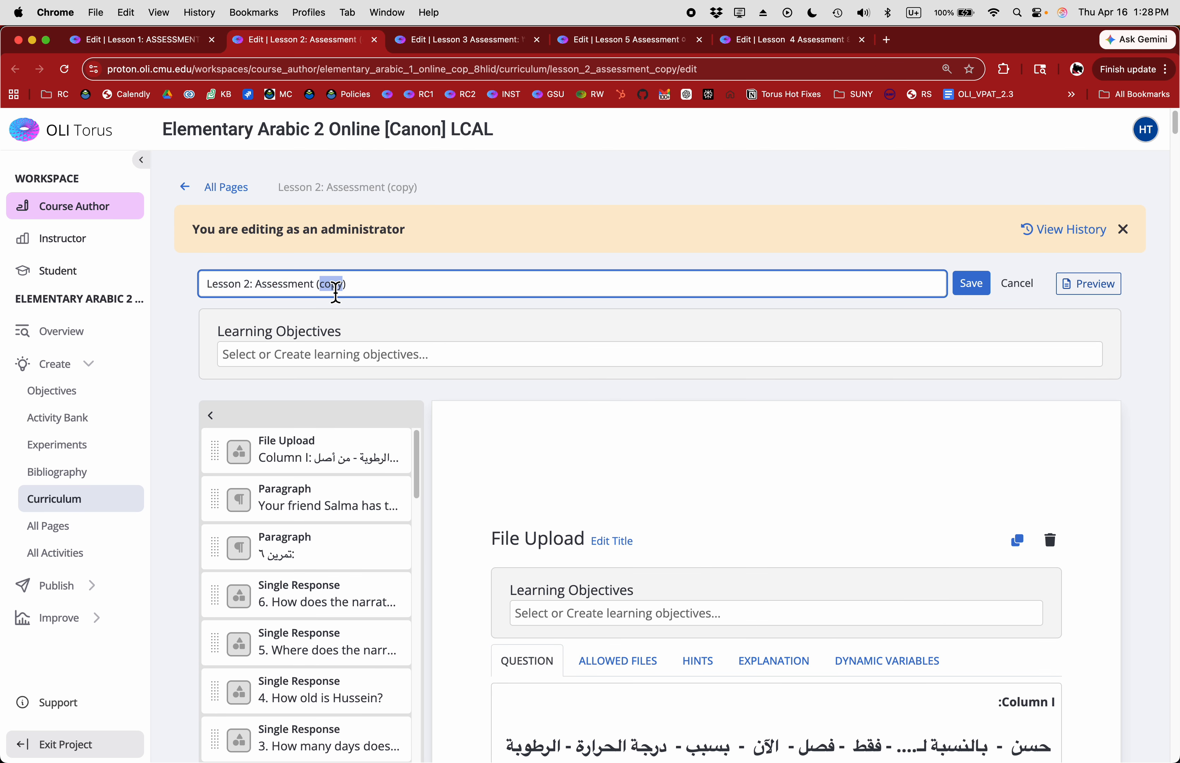
type("Independent Learner")
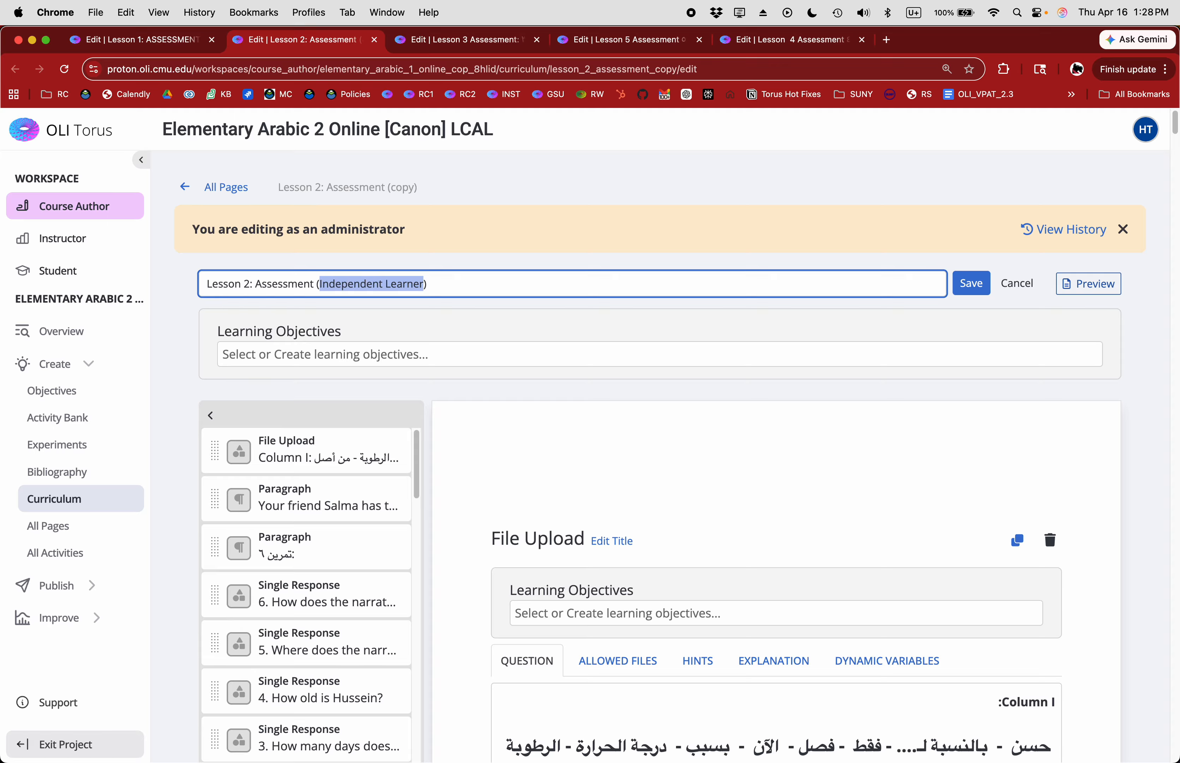
left_click(973, 285)
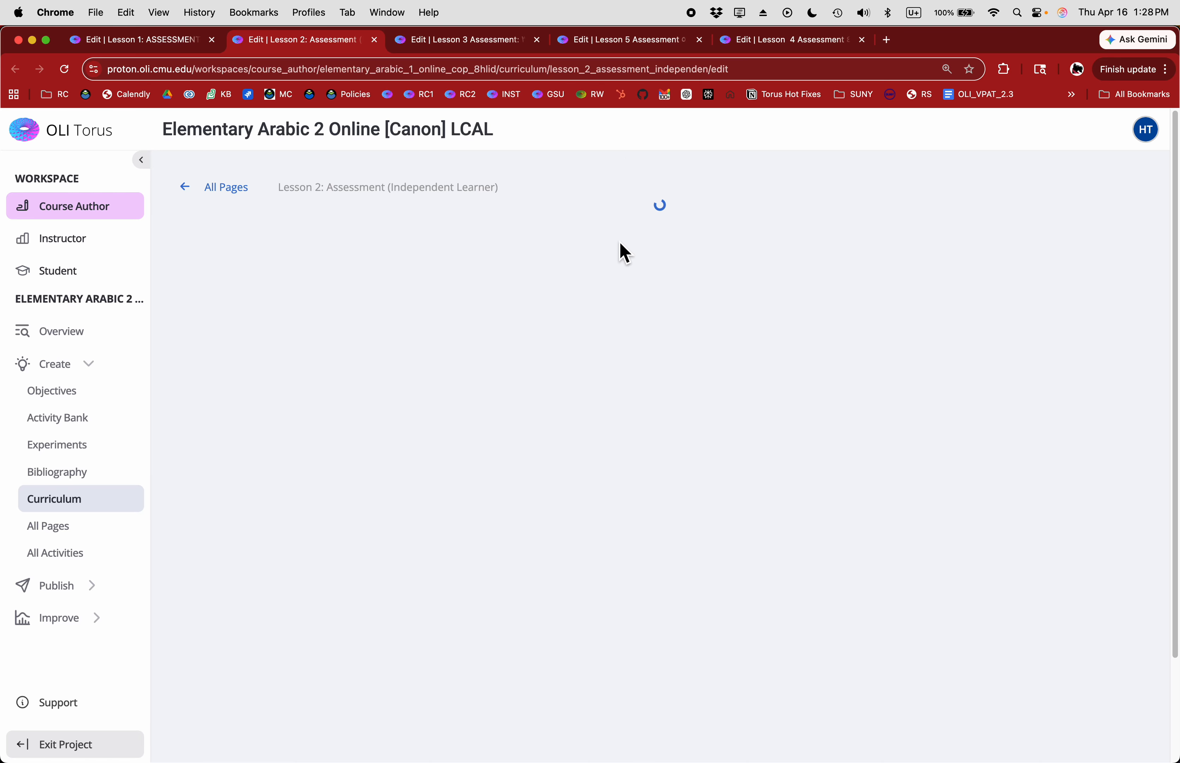
key("super+w")
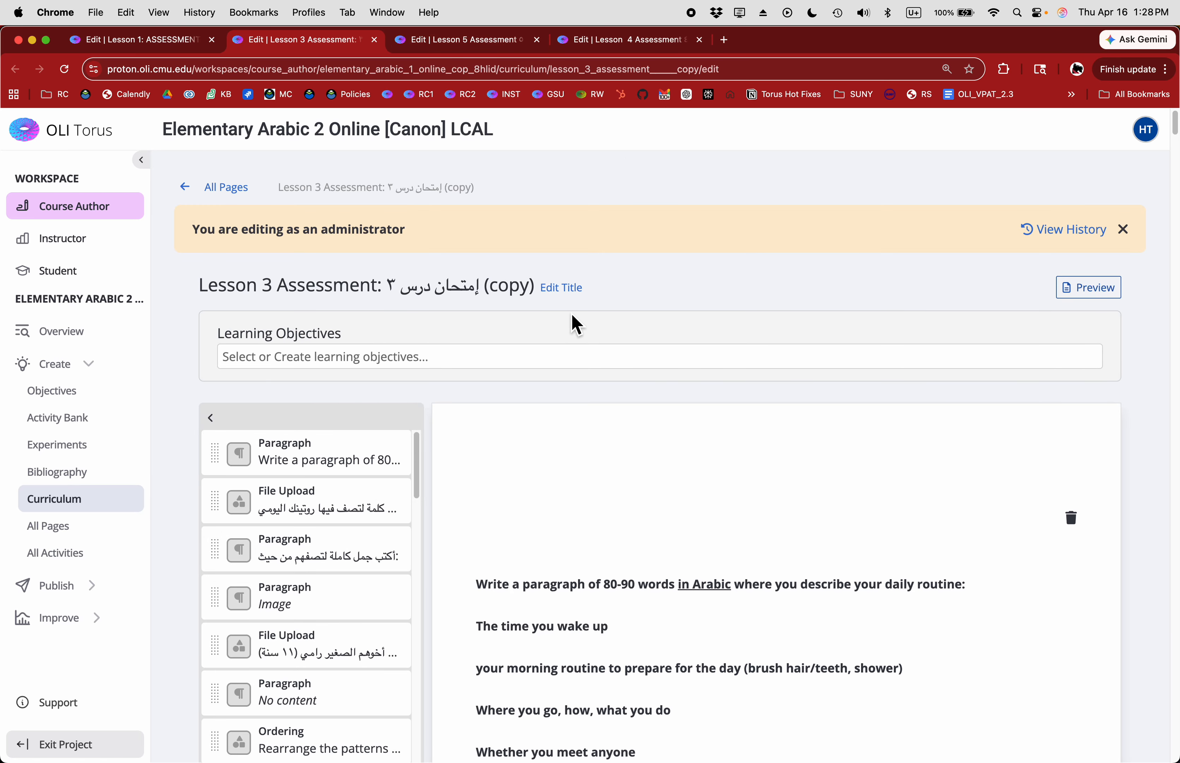
- Retitle the duplicated Lesson 3 assessment with "Independent Learner" in place of "copy", save it and close its tab
left_click(570, 292)
left_click(395, 286)
type("Independent Learner")
left_click(972, 291)
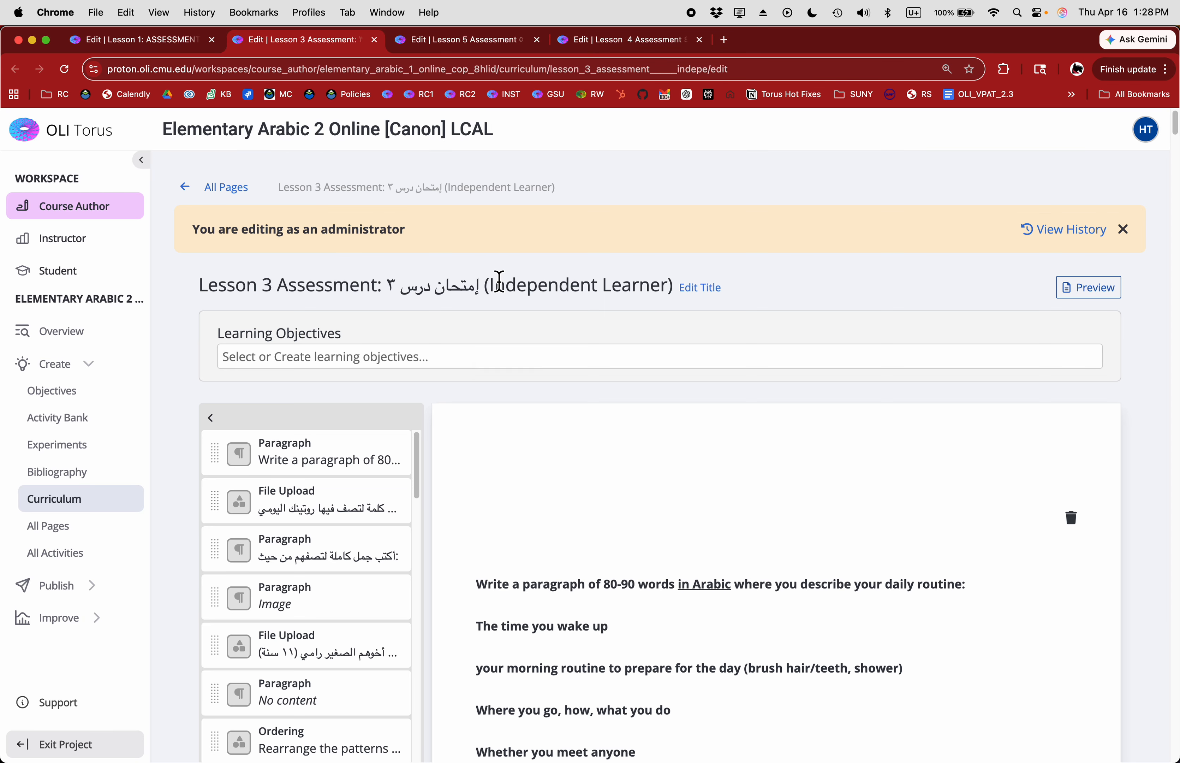
key("super+w")
- Change "copy" to "Independent Learner" in the duplicated Lesson 5 assessment's title, save it and close its tab
left_click(551, 287)
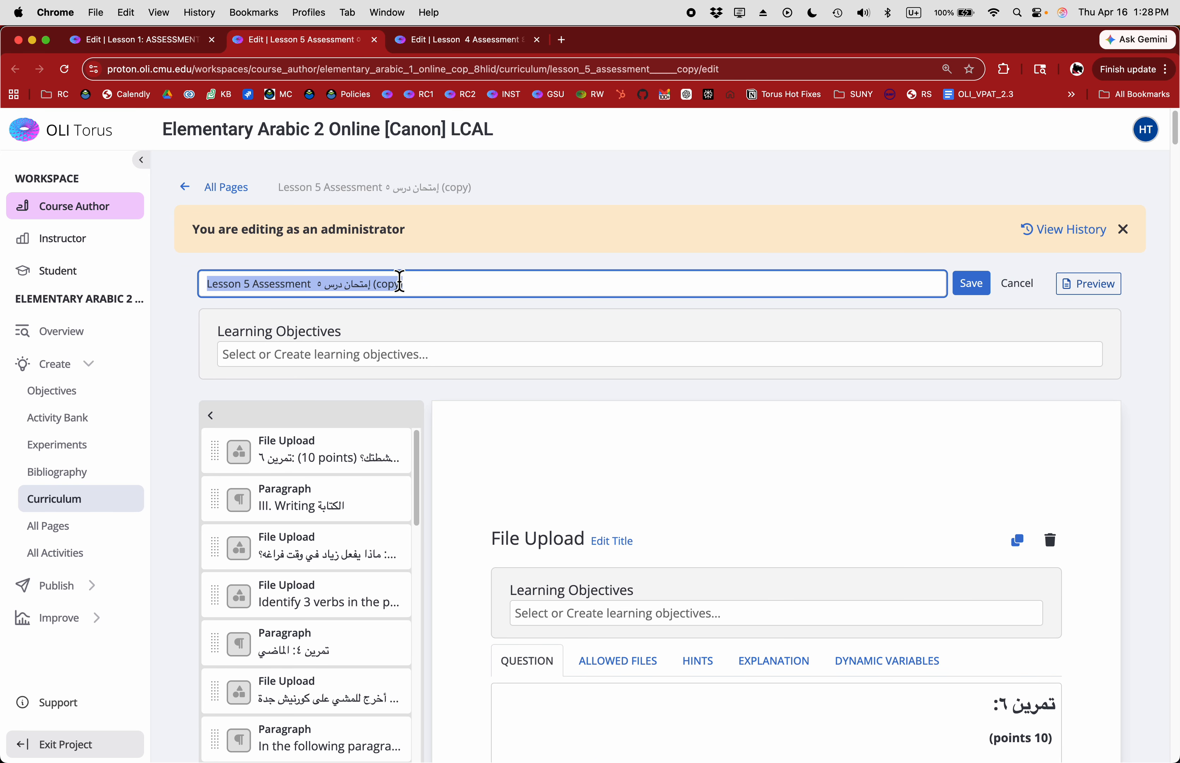
double_click(394, 284)
type("Independent Learner")
left_click(967, 292)
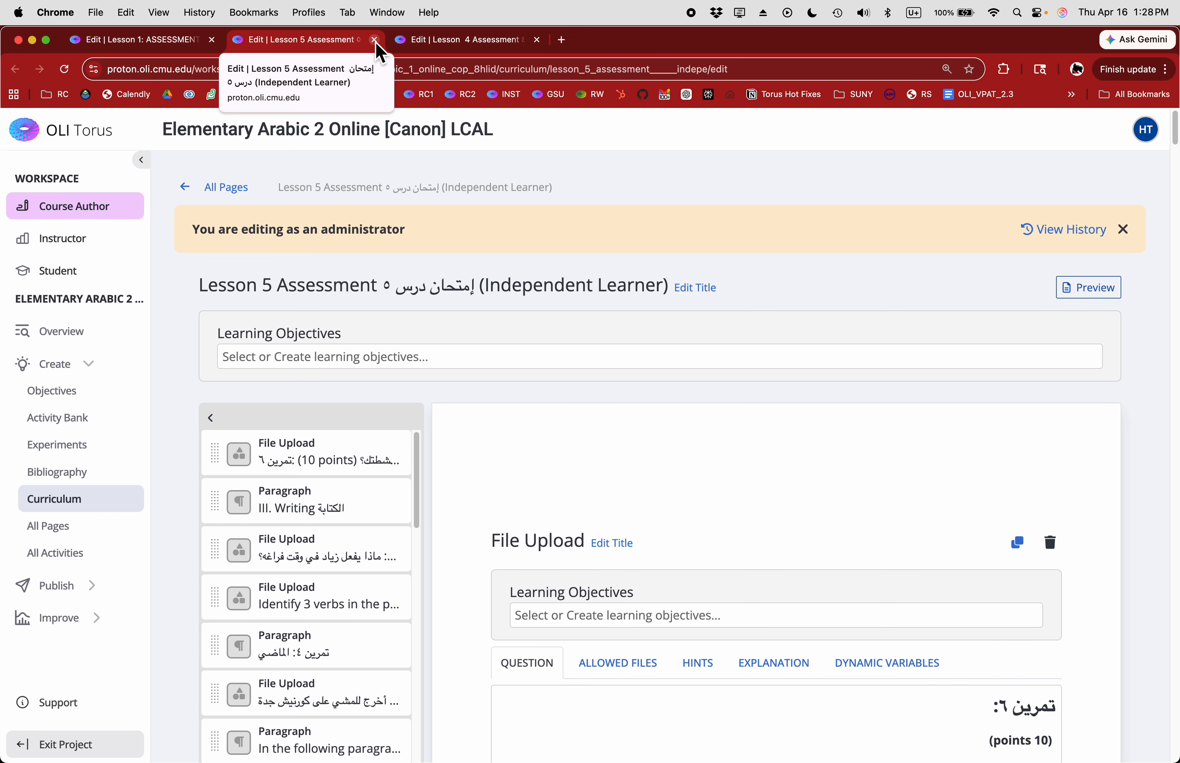
left_click(375, 40)
- Replace "copy" with "Independent Learner" in the duplicated Lesson 4 assessment's title and save it
left_click(554, 285)
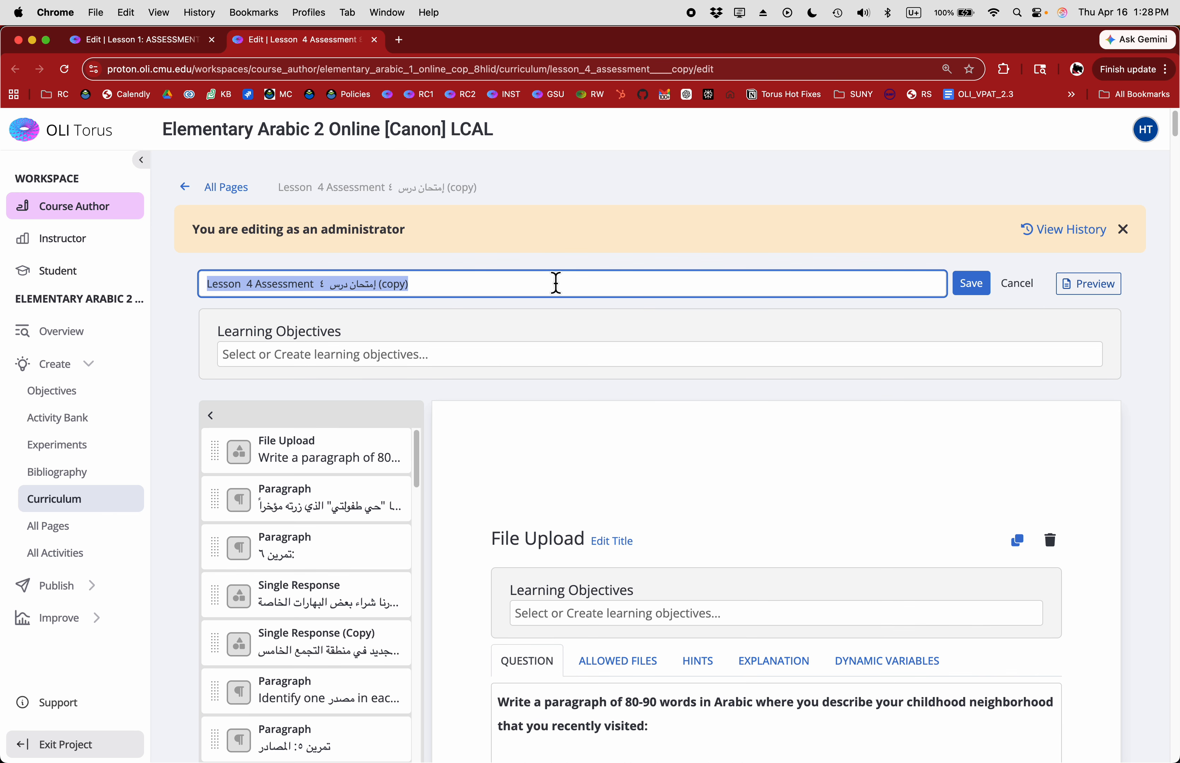
double_click(397, 285)
type("Independent Learner")
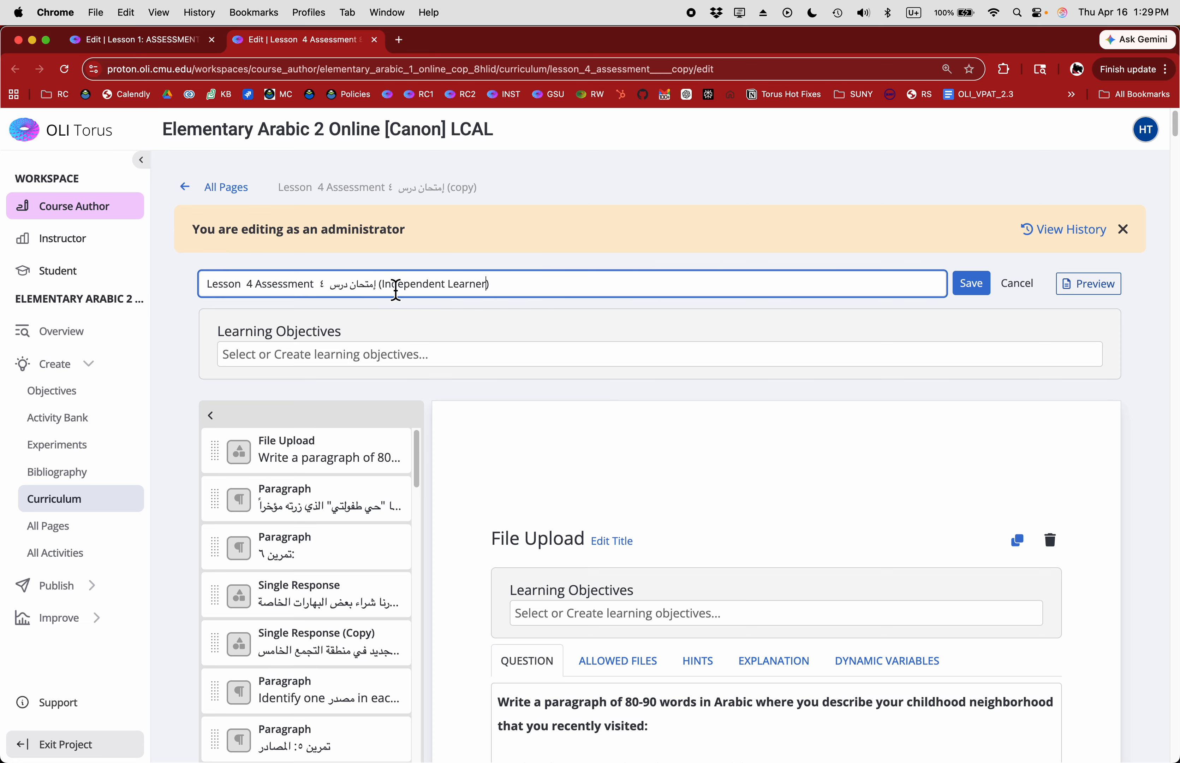
left_click(979, 290)
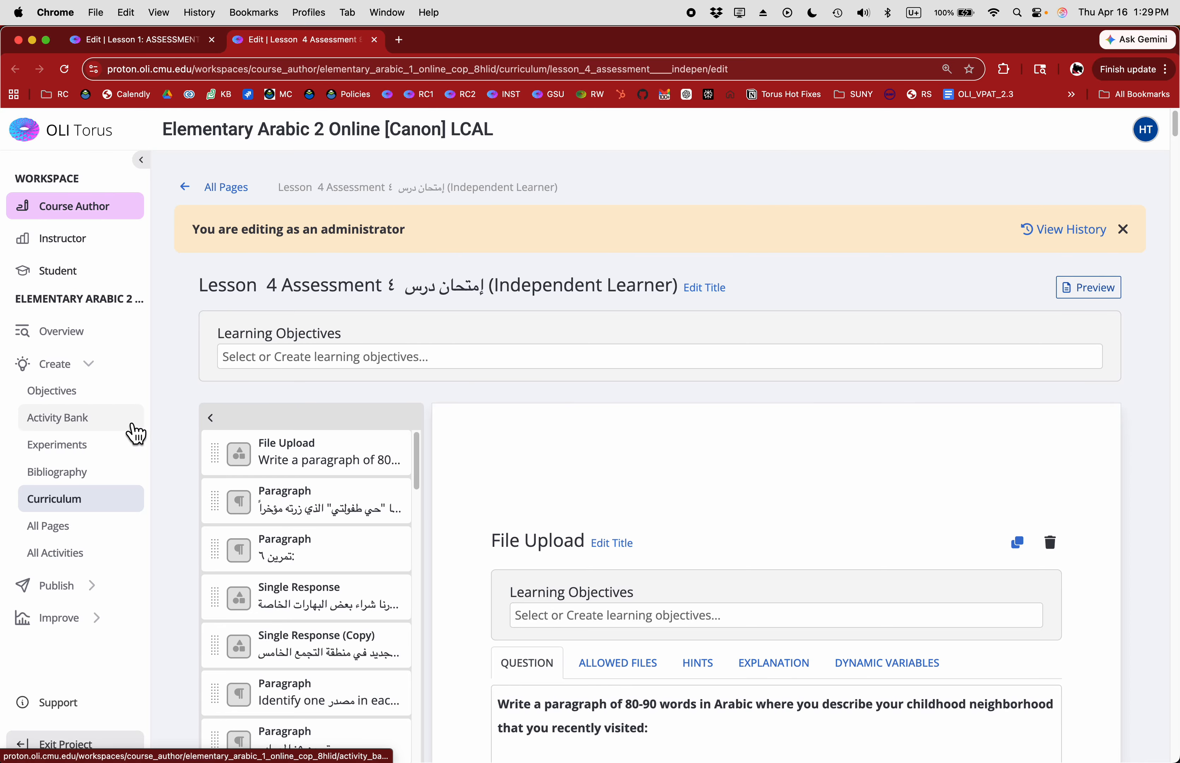
- Open content customization for the product "Elementary Arabic 2 Online -- for Independent Learners" and go to the assessment in its Food and Shopping unit
scroll(137, 432, "down", 1)
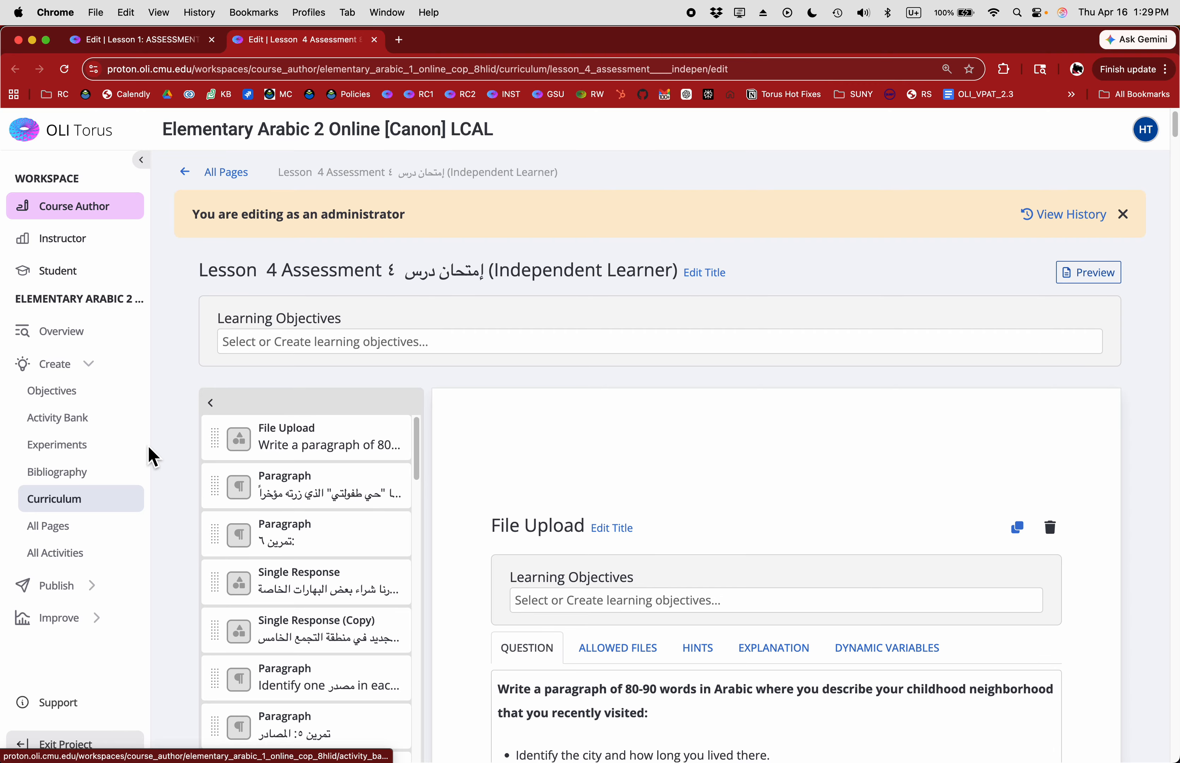
left_click(90, 590)
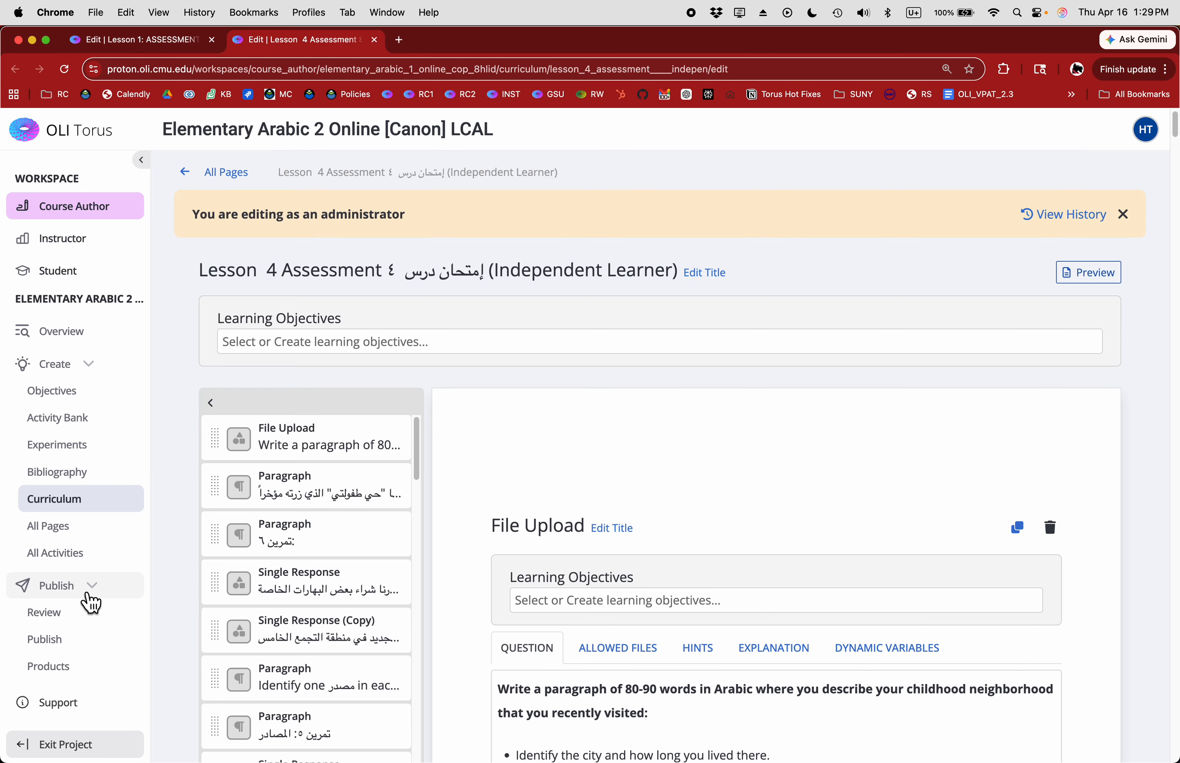
left_click(72, 670)
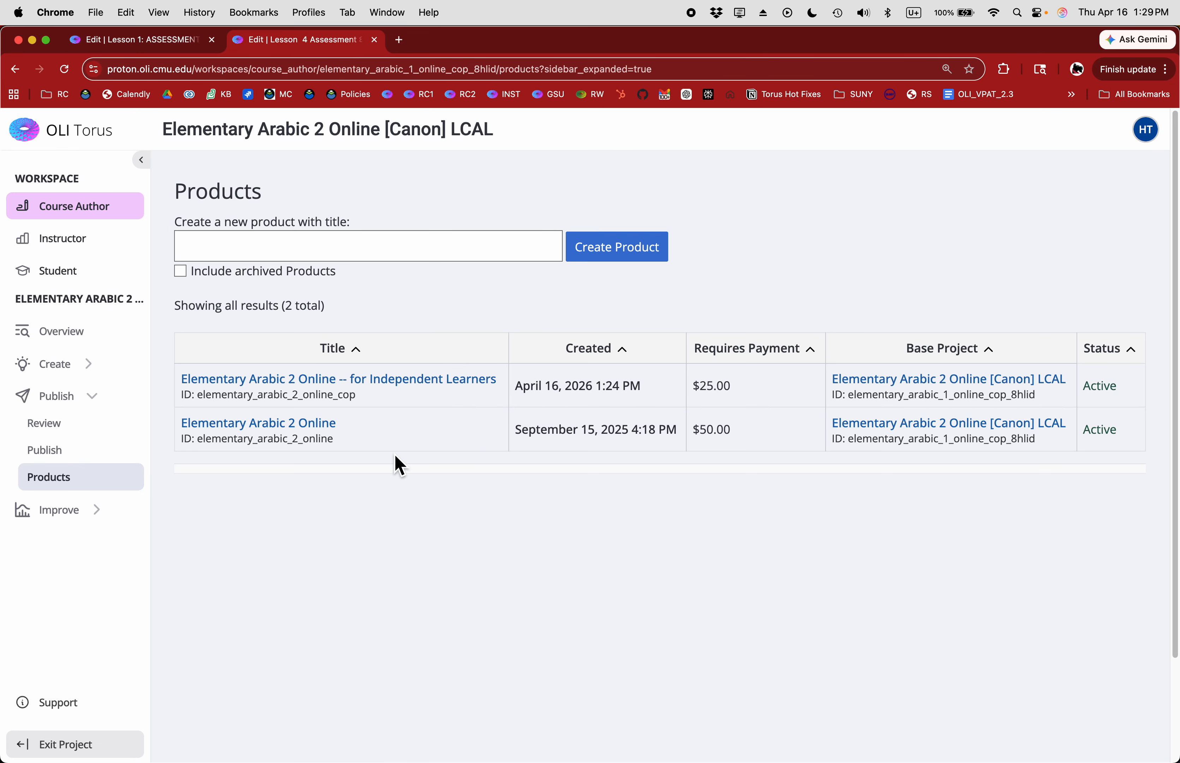
left_click(434, 380)
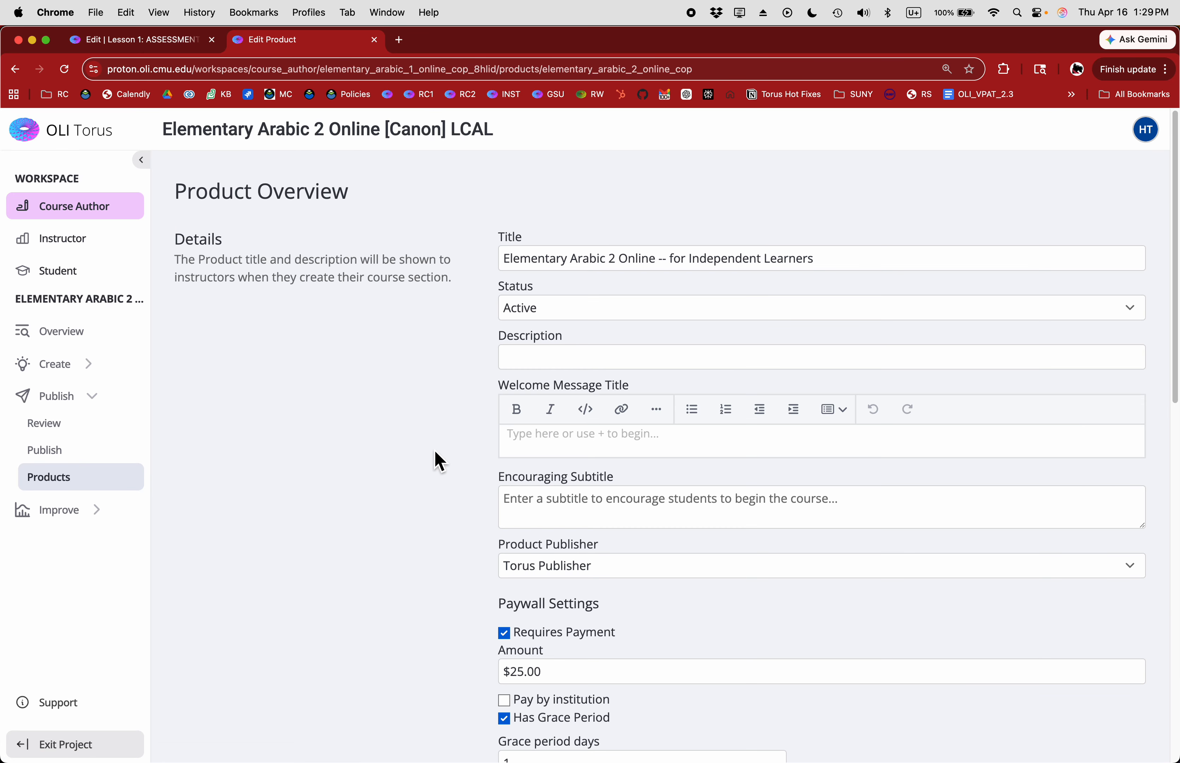
scroll(437, 471, "down", 10)
left_click(543, 530)
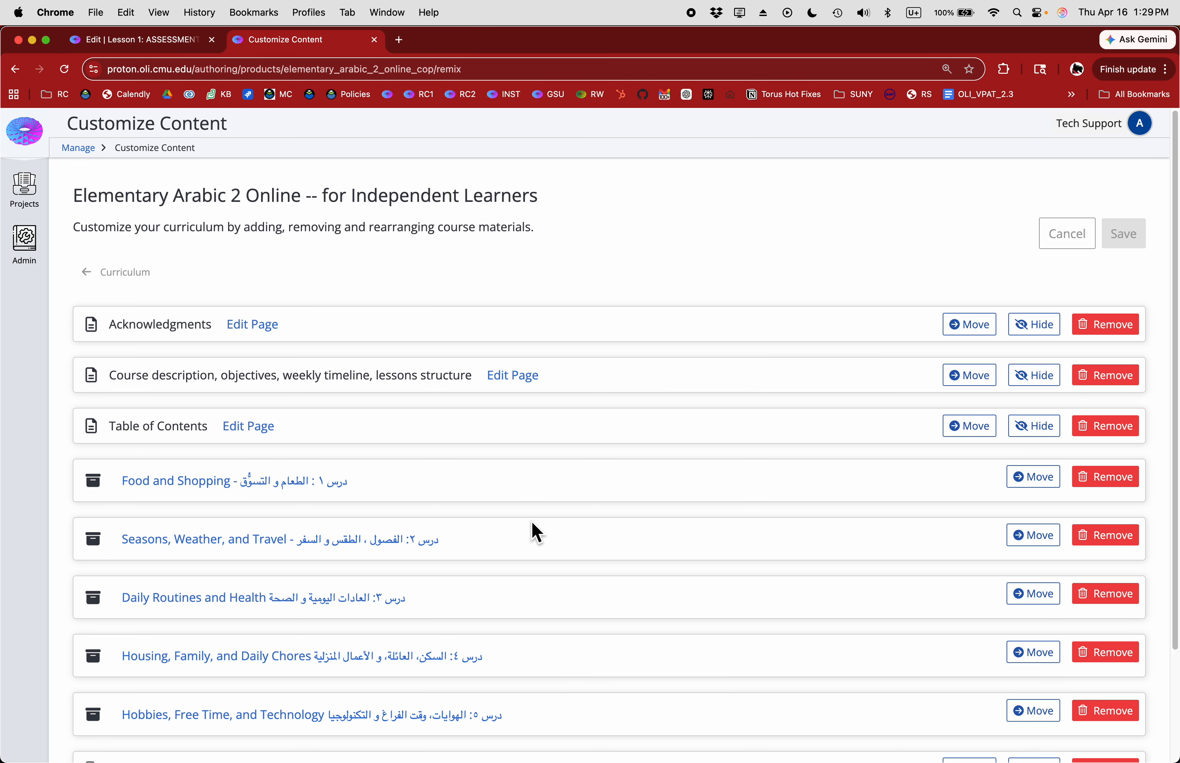
scroll(537, 533, "down", 4)
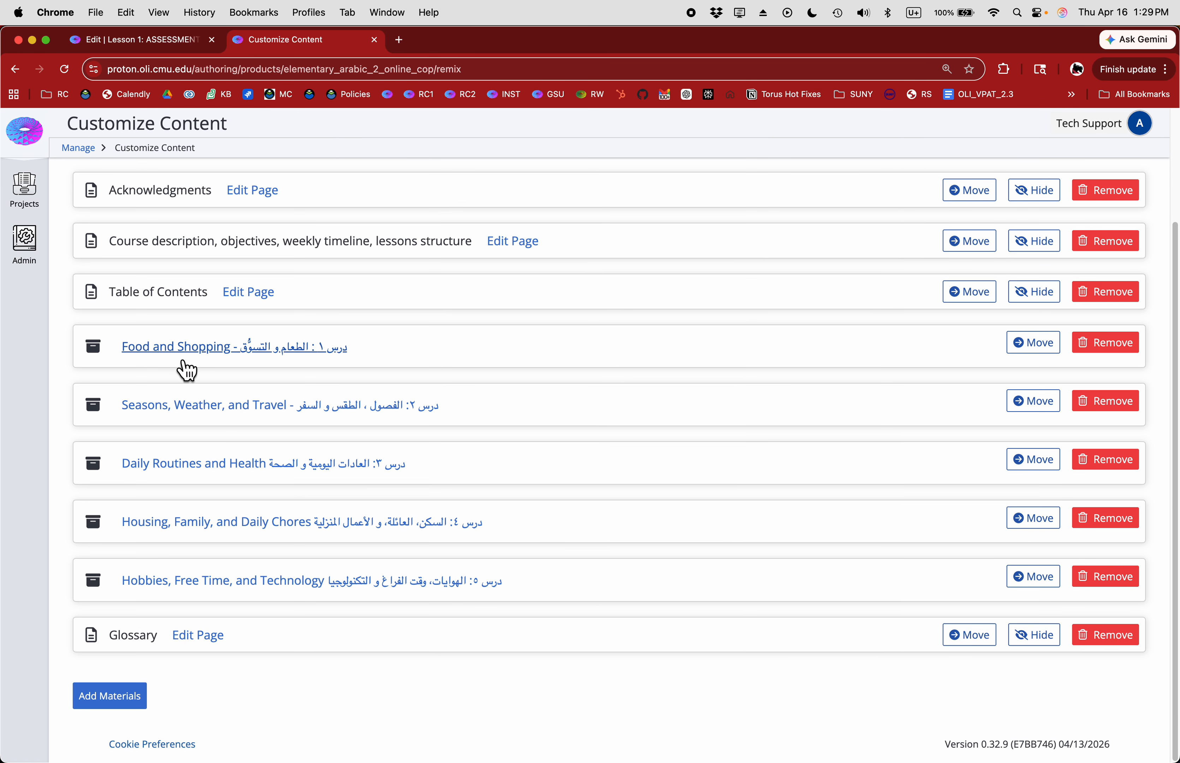
left_click(183, 353)
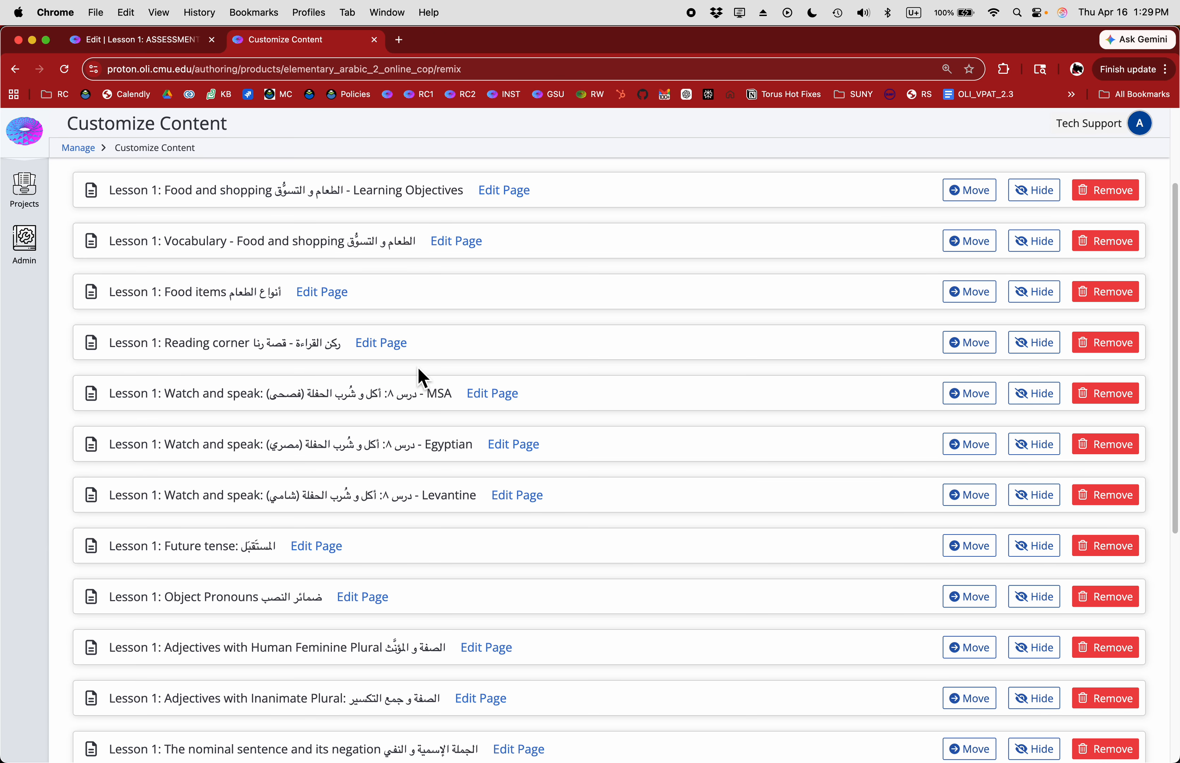
scroll(422, 377, "down", 10)
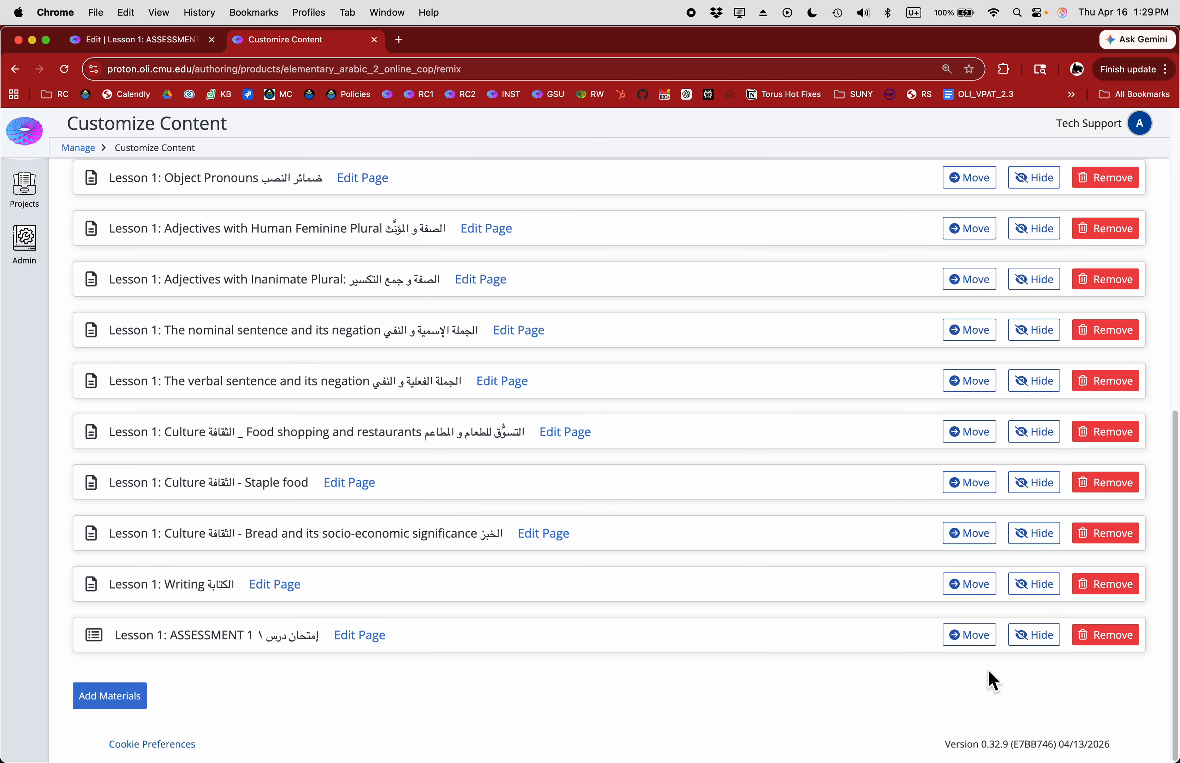
left_click(123, 702)
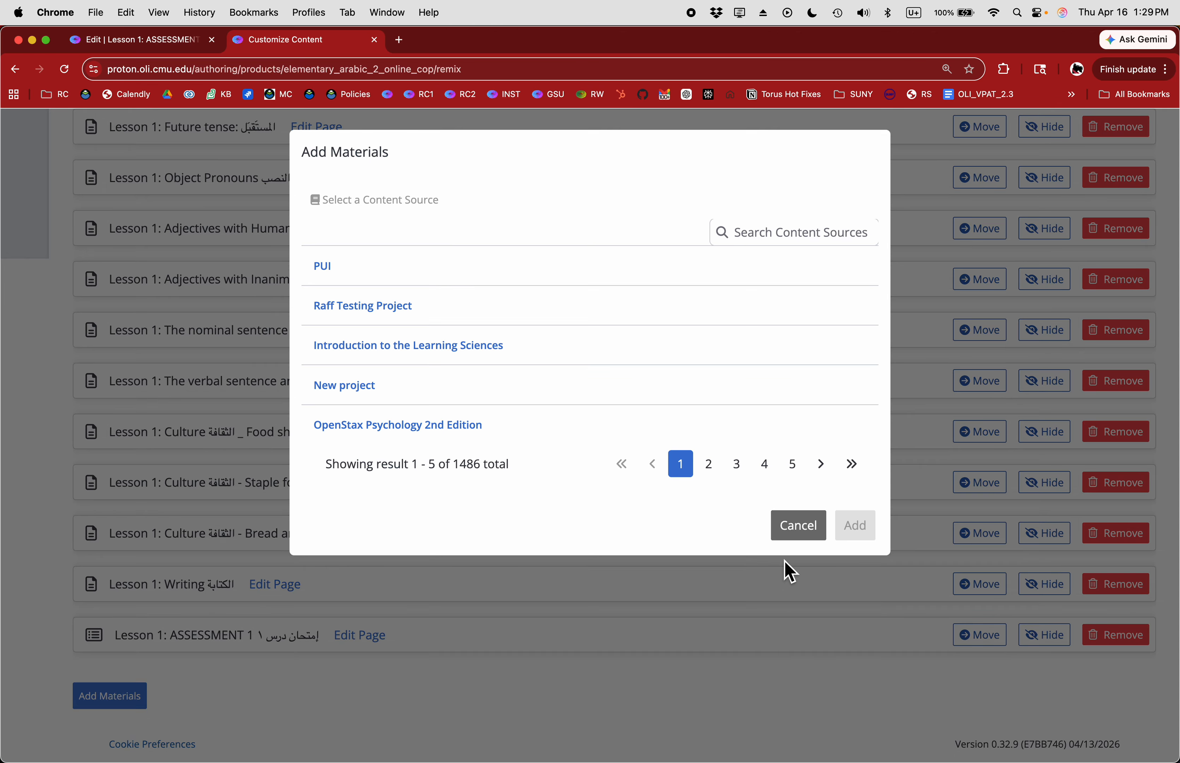
left_click(769, 233)
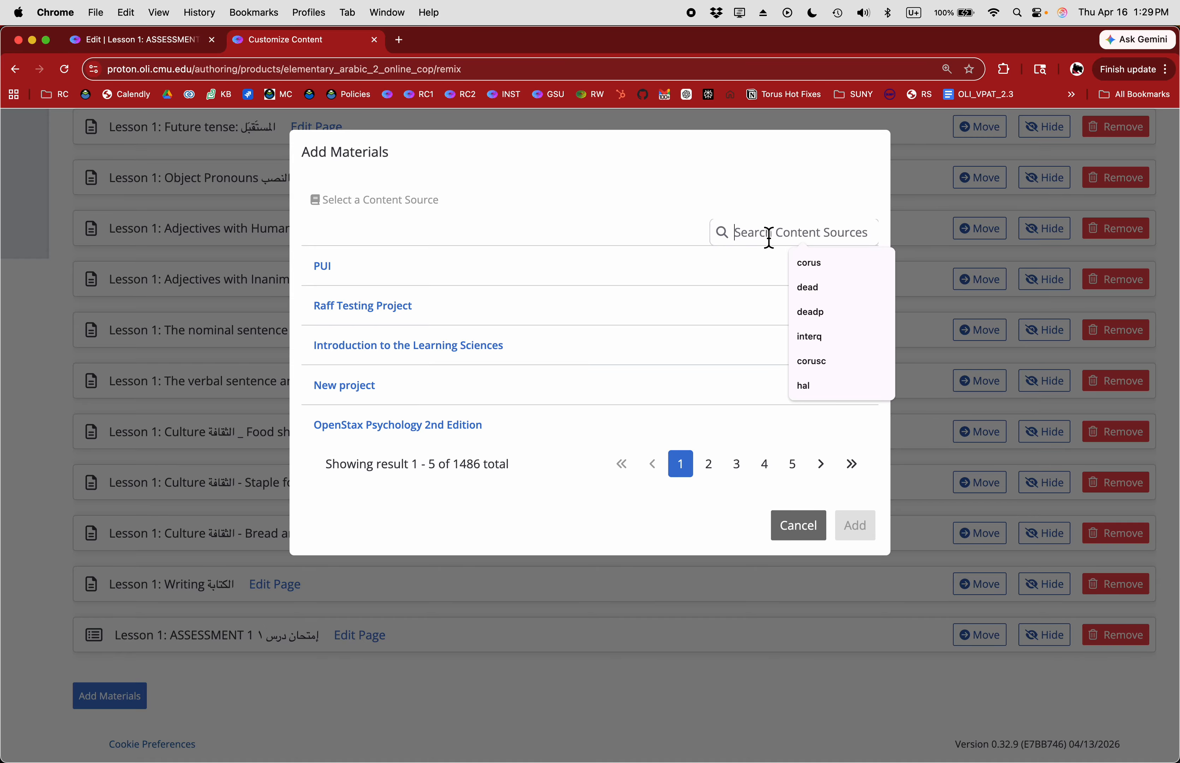
type("ara")
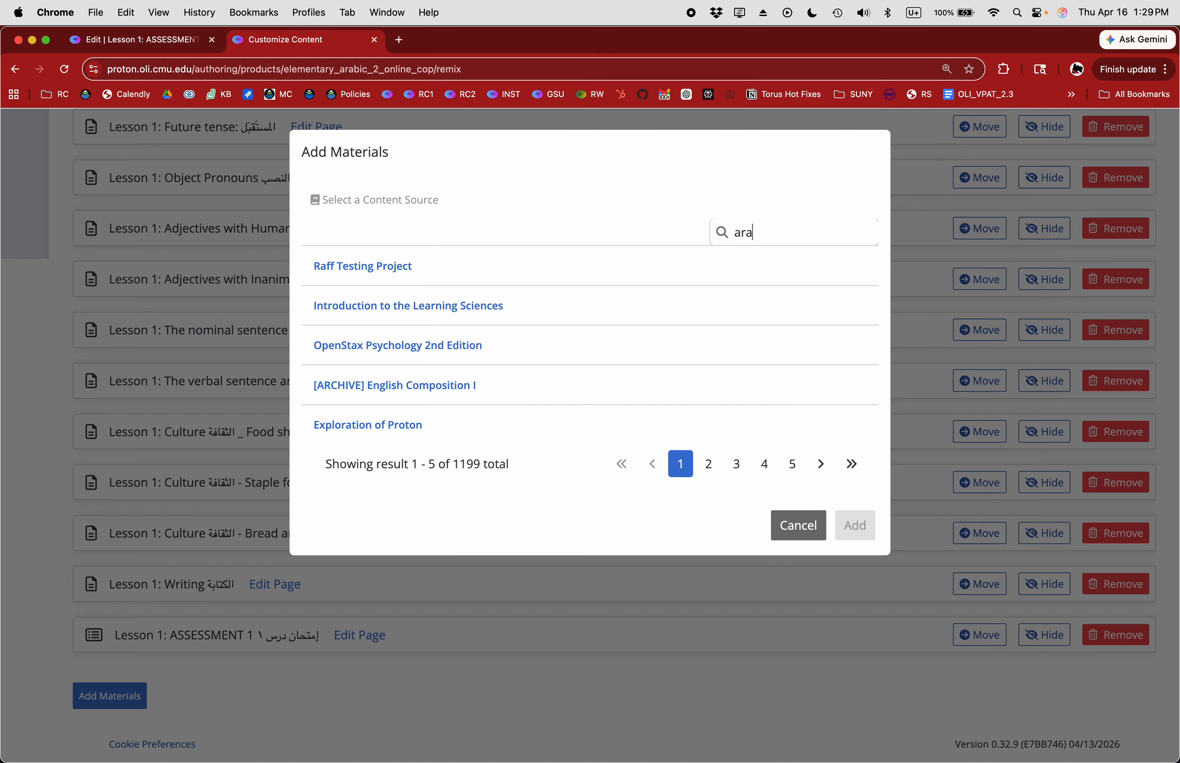
type("bic 2")
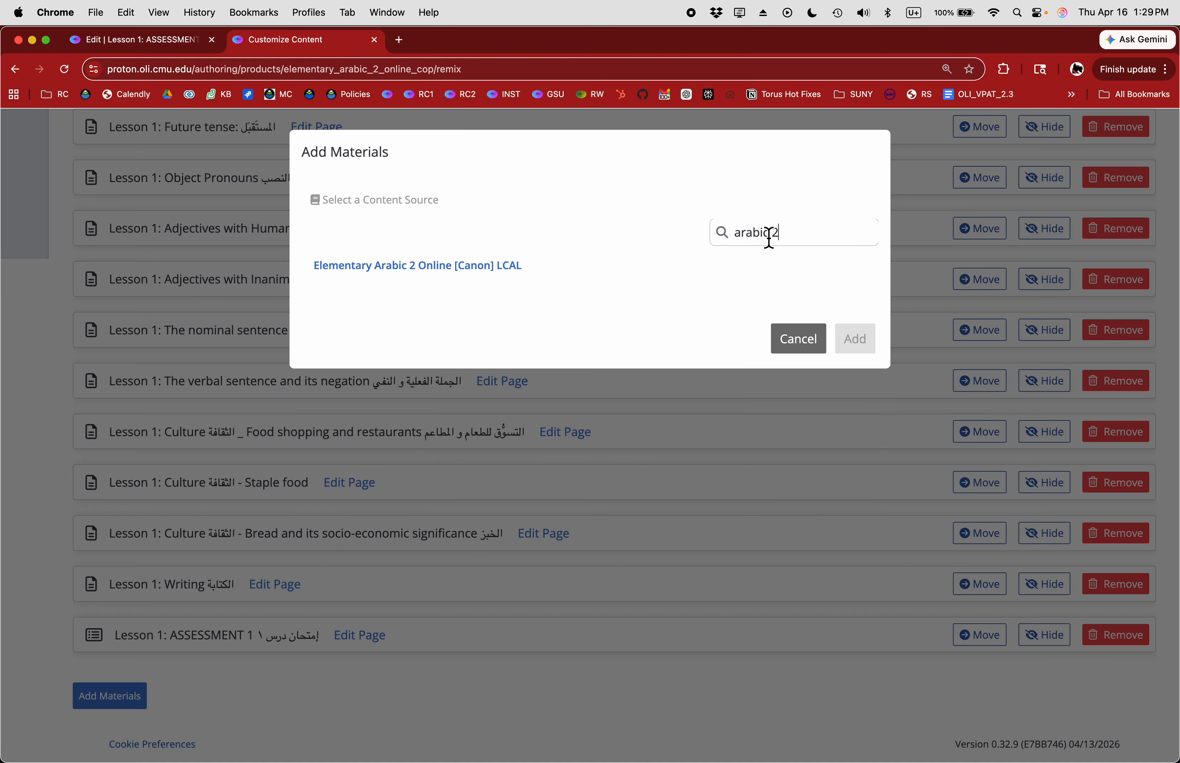
left_click(408, 267)
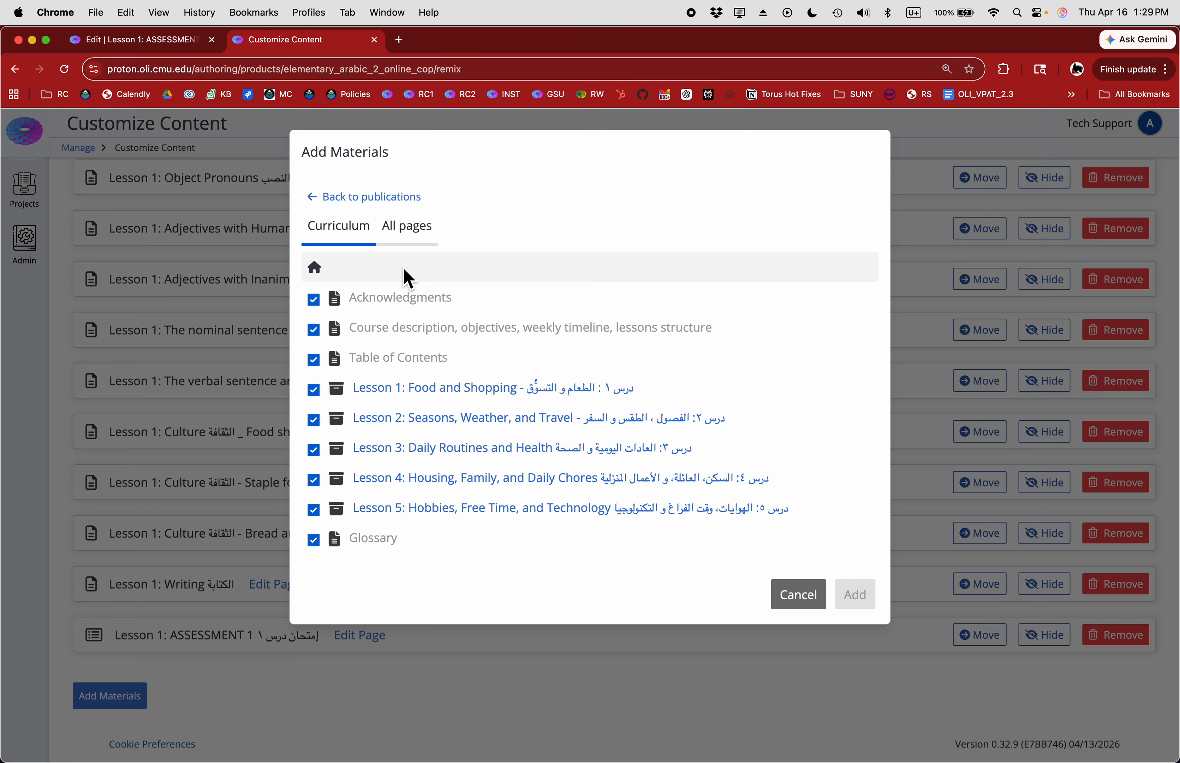
left_click(424, 242)
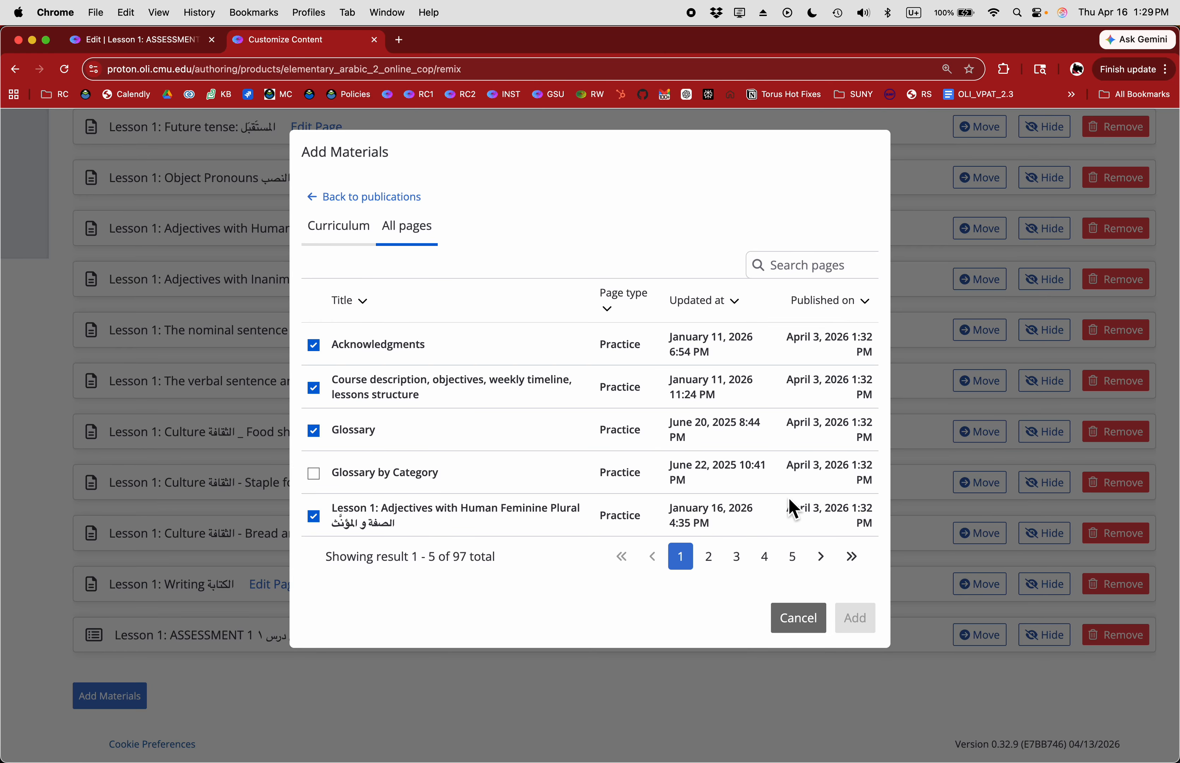
left_click(819, 637)
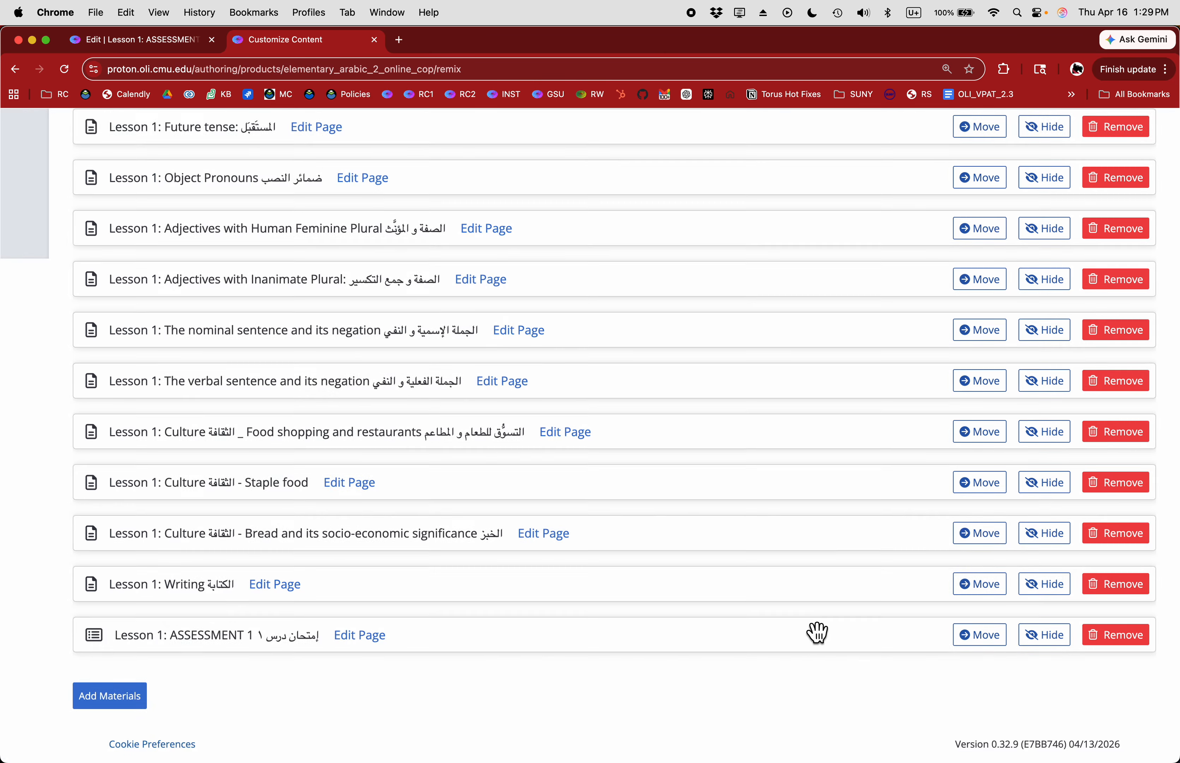
scroll(561, 590, "up", 8)
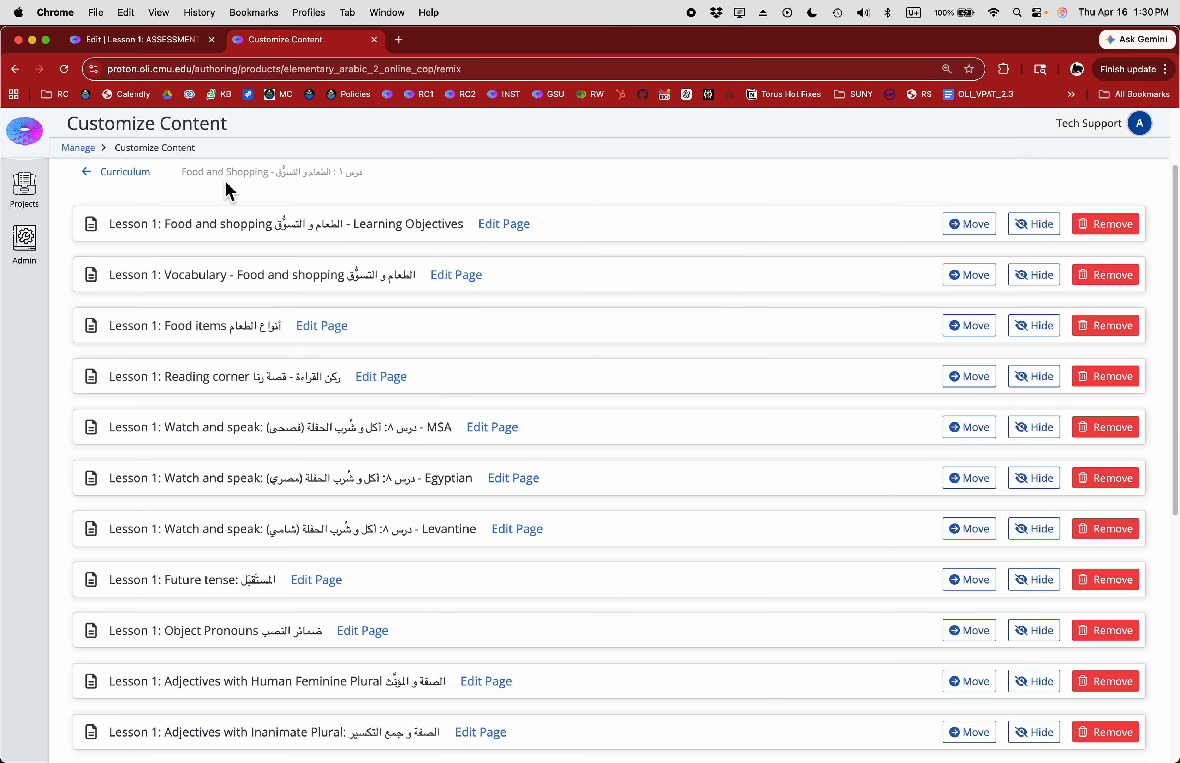
scroll(231, 191, "up", 3)
left_click(15, 70)
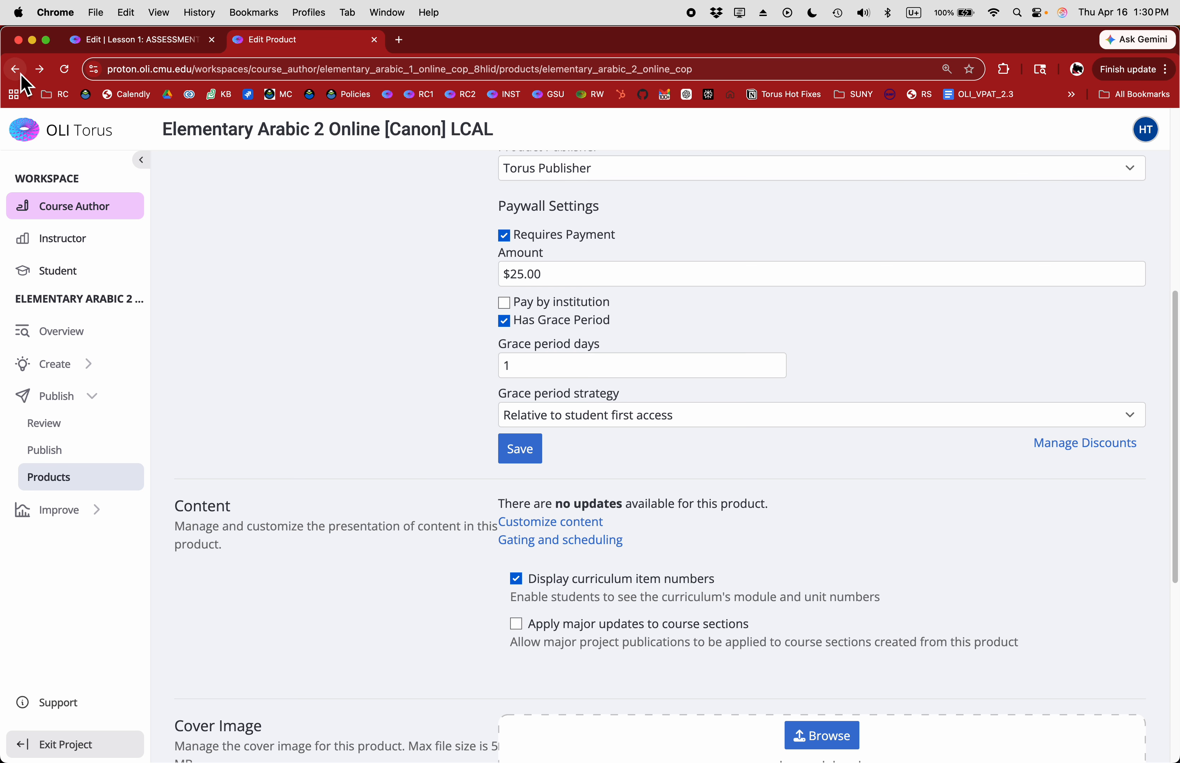
- Publish the project's pending changes with the description "adding Independent Learner versions of assessments", pushing the update to all products and sections
left_click(62, 454)
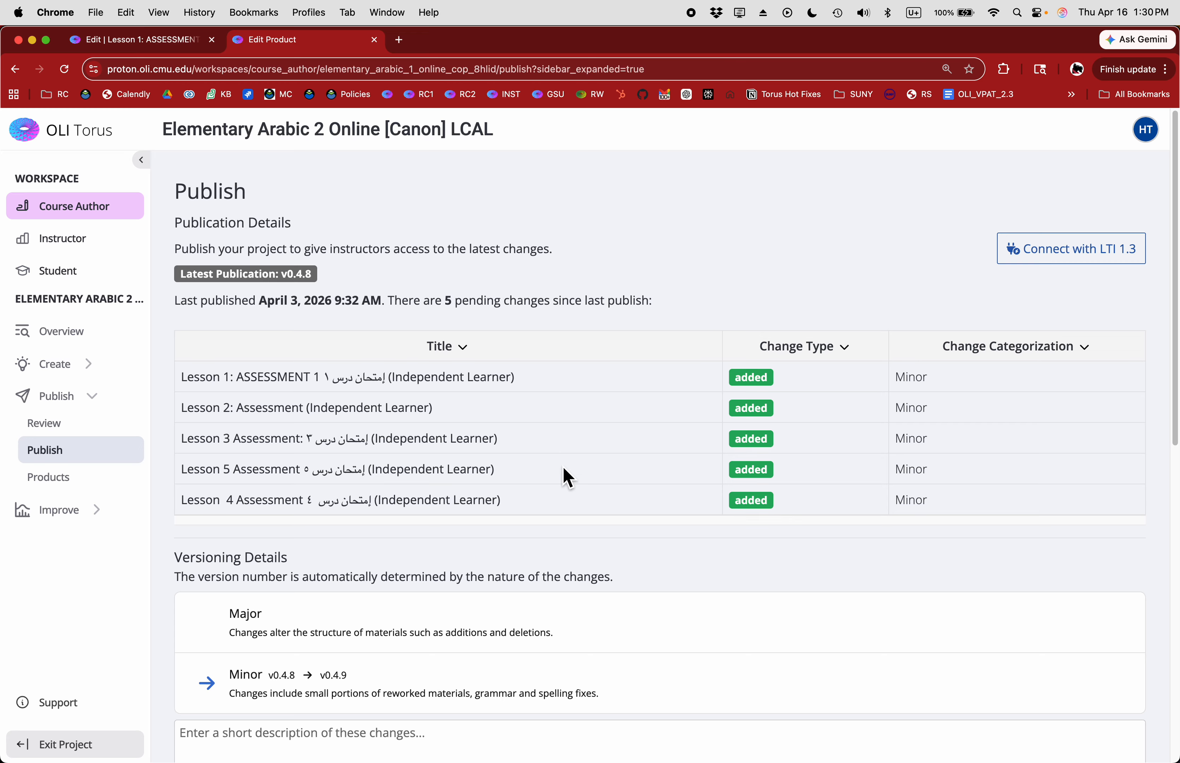
scroll(564, 477, "down", 2)
scroll(565, 478, "down", 5)
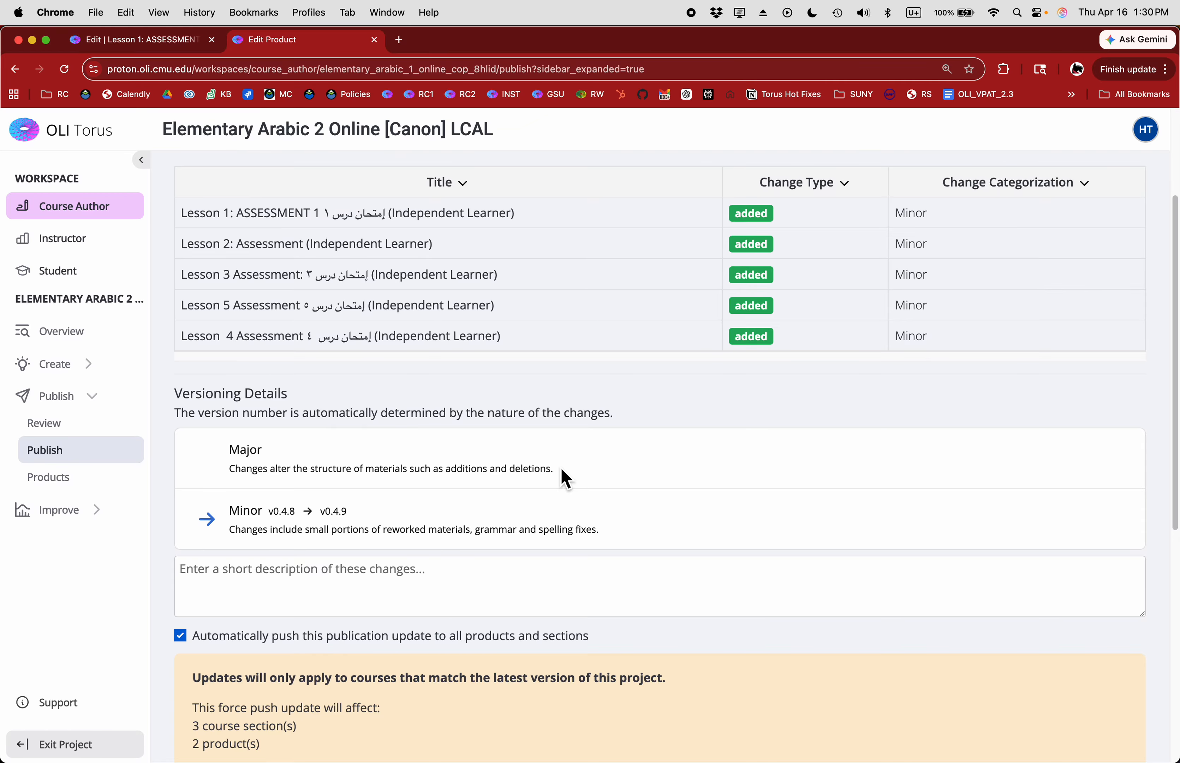
scroll(566, 478, "down", 7)
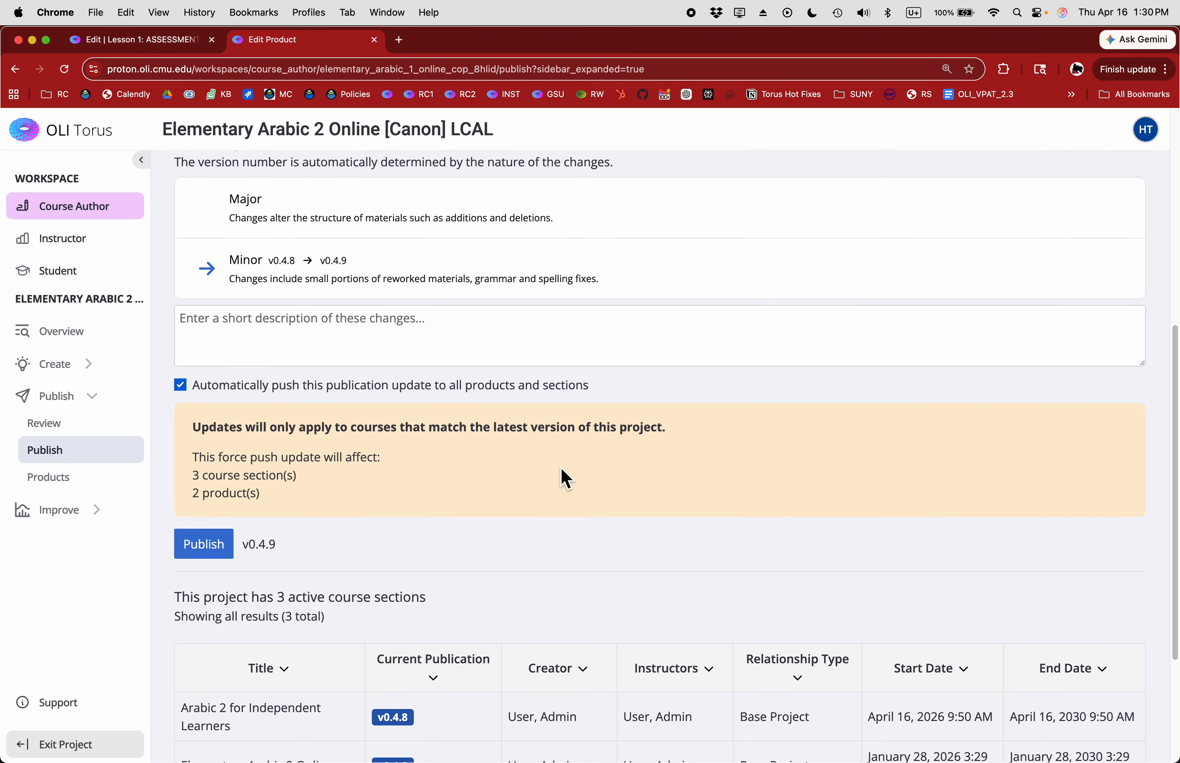
left_click(202, 455)
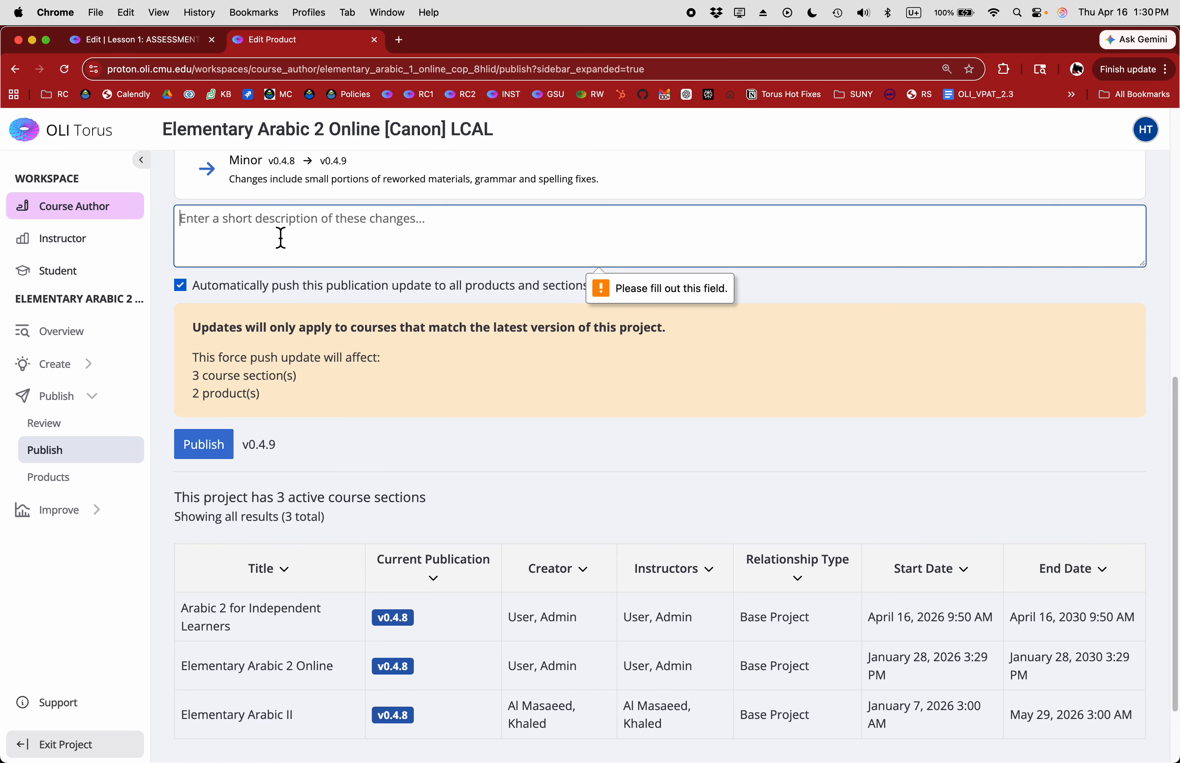
type("add")
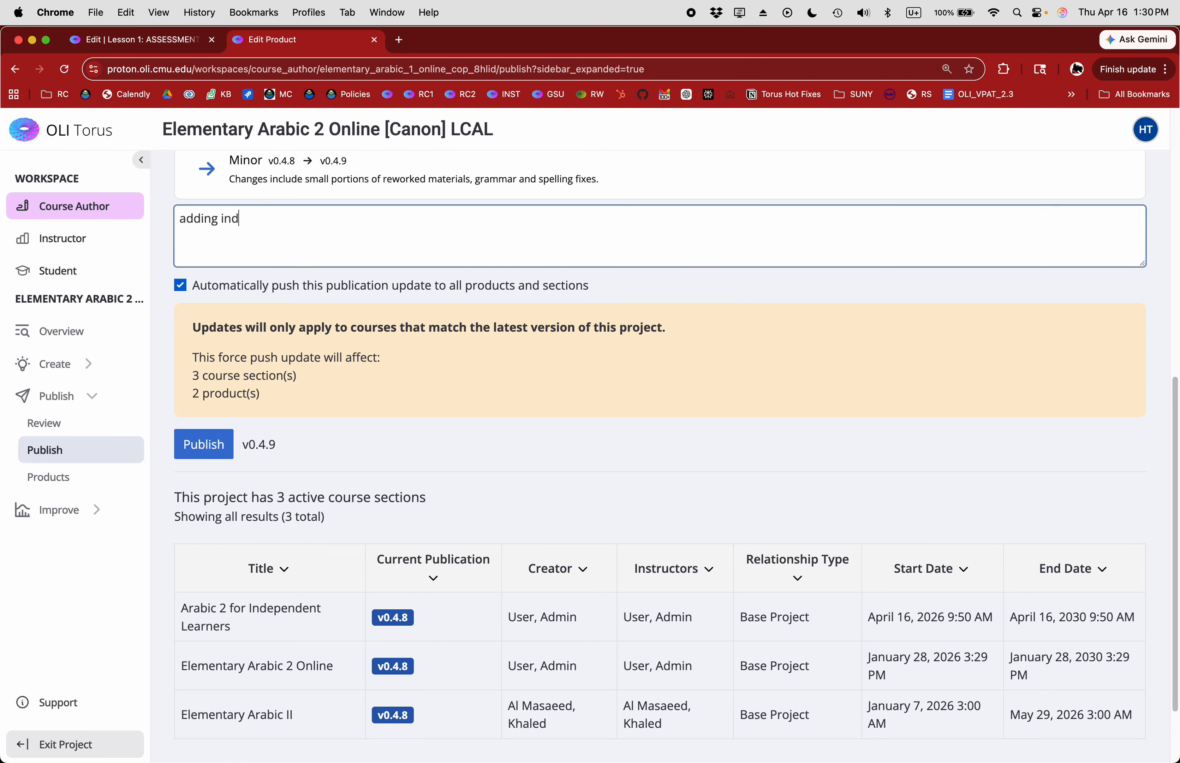
type("ing Independent Learner versions of assessments")
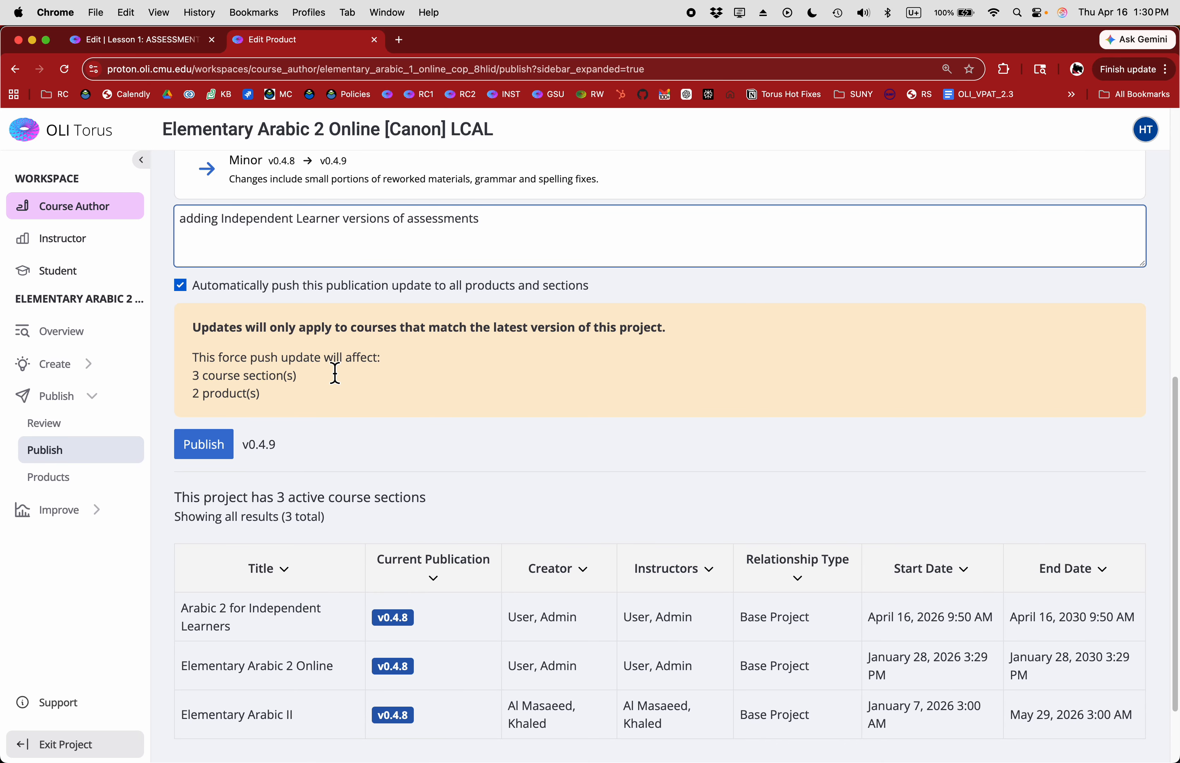
left_click(207, 446)
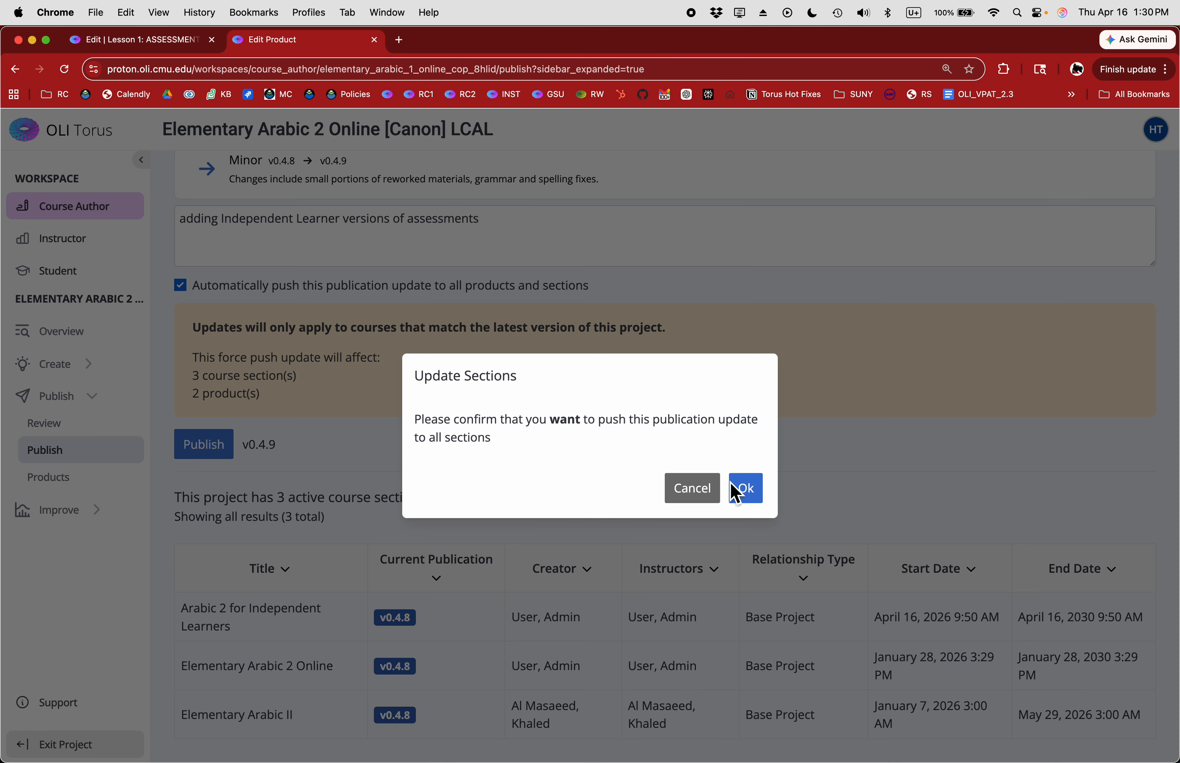
left_click(750, 493)
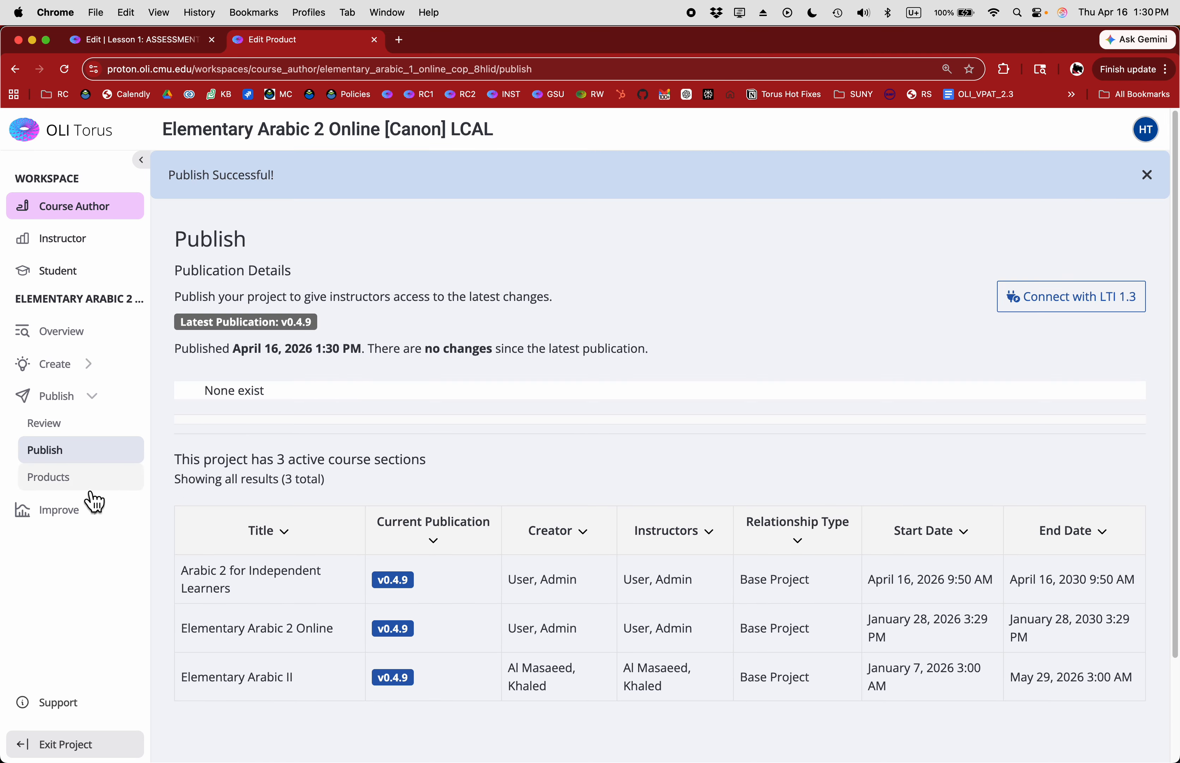
- Open content customization for the product "Elementary Arabic 2 Online -- for Independent Learners"
left_click(71, 492)
left_click(399, 381)
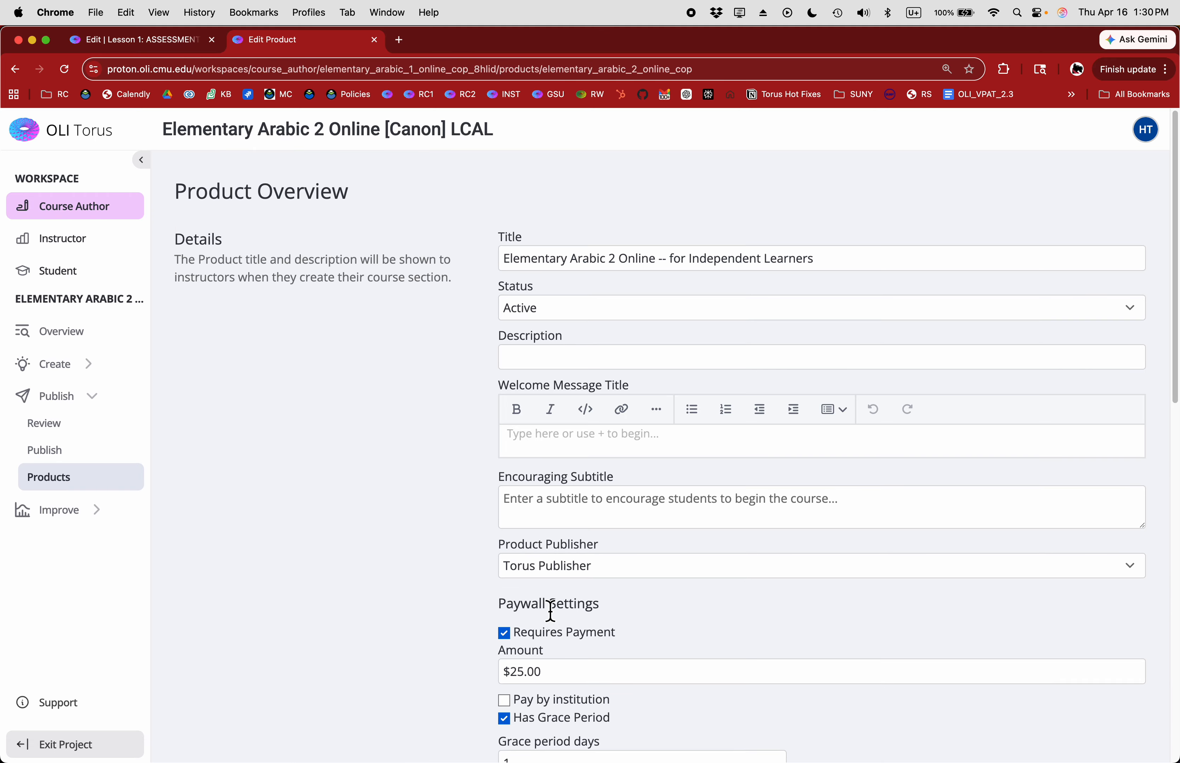
scroll(550, 610, "down", 6)
left_click(546, 588)
scroll(545, 587, "down", 1)
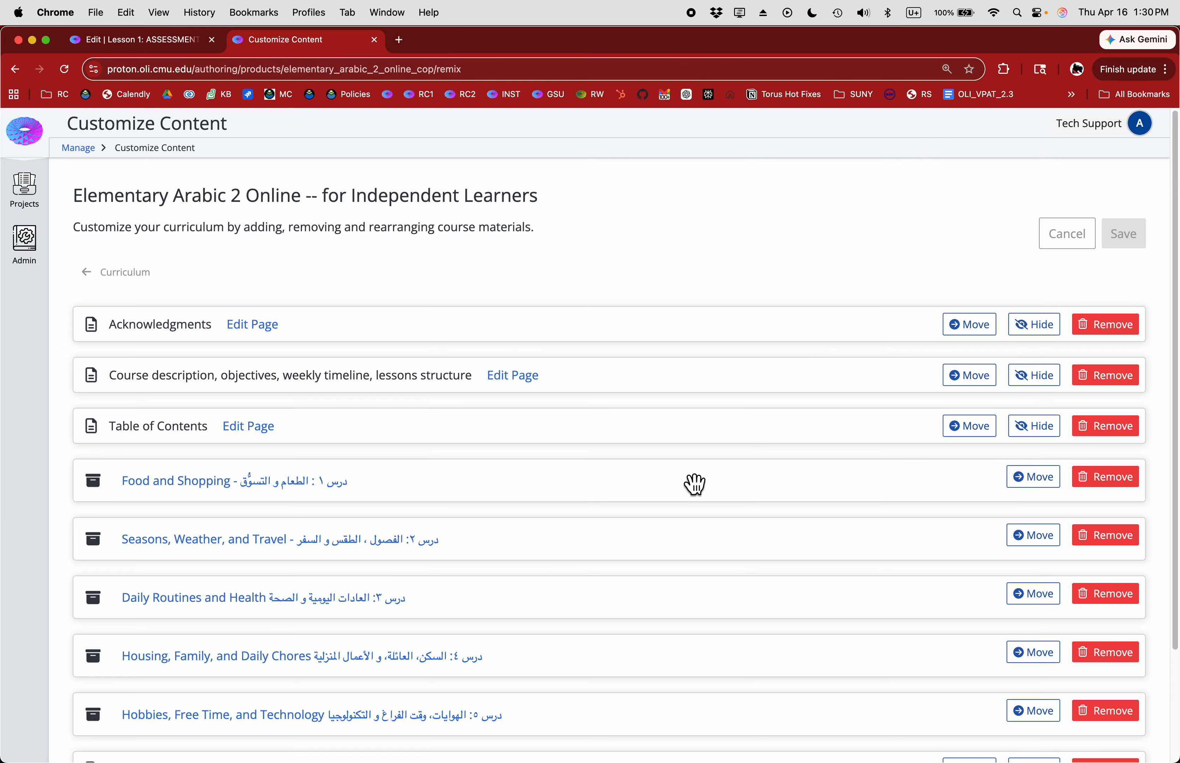
- Start adding materials from "Elementary Arabic 2 Online [Canon] LCAL" and list all its pages sorted by publication date
scroll(496, 496, "down", 3)
left_click(124, 699)
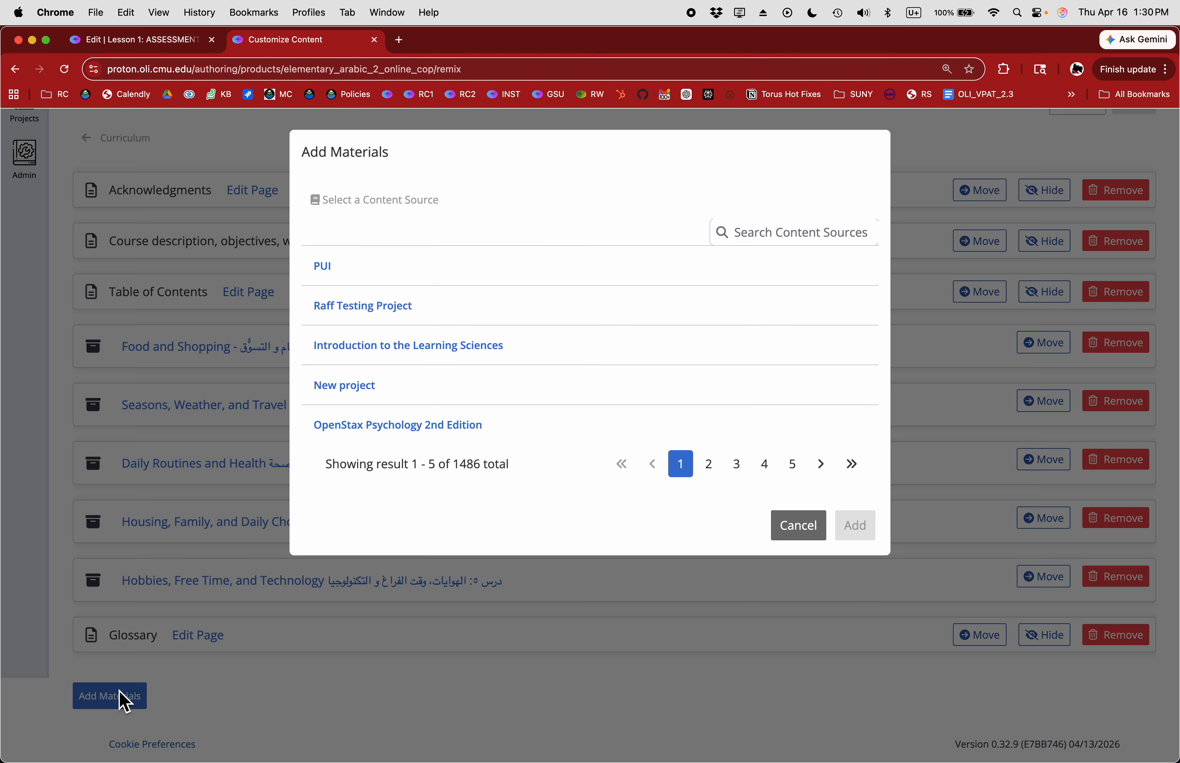
left_click(823, 235)
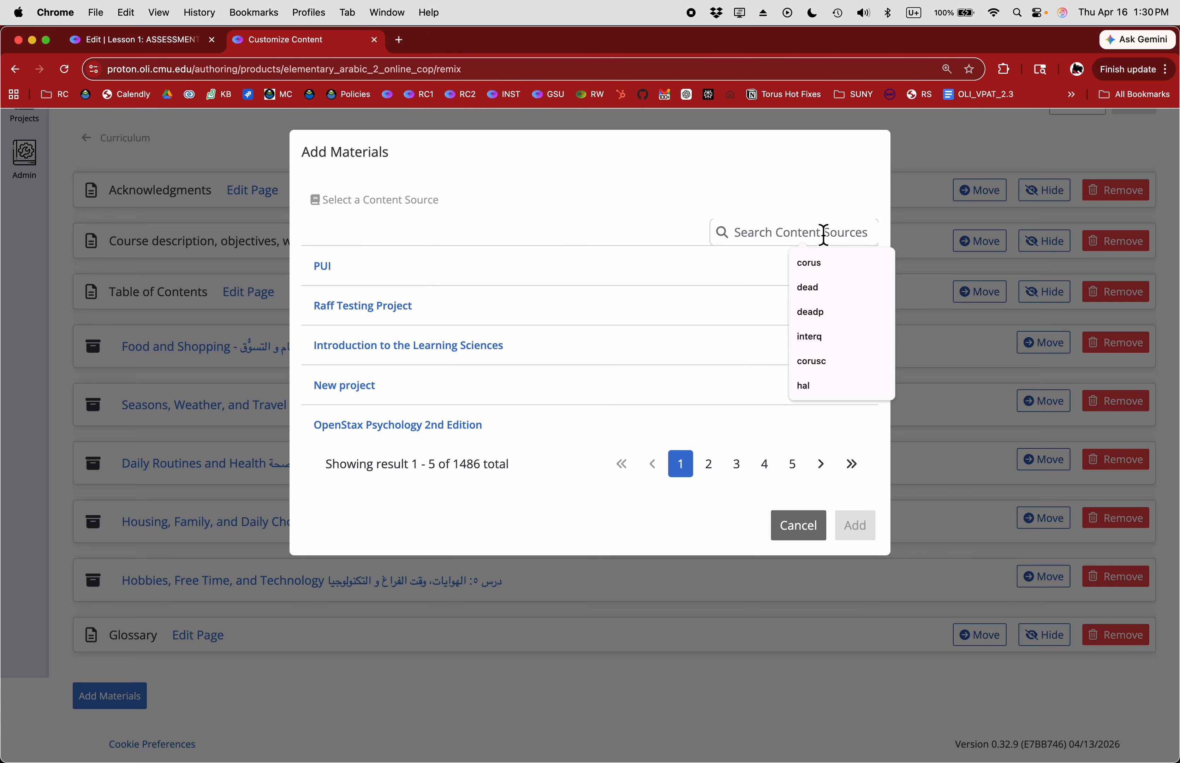
type("arabi")
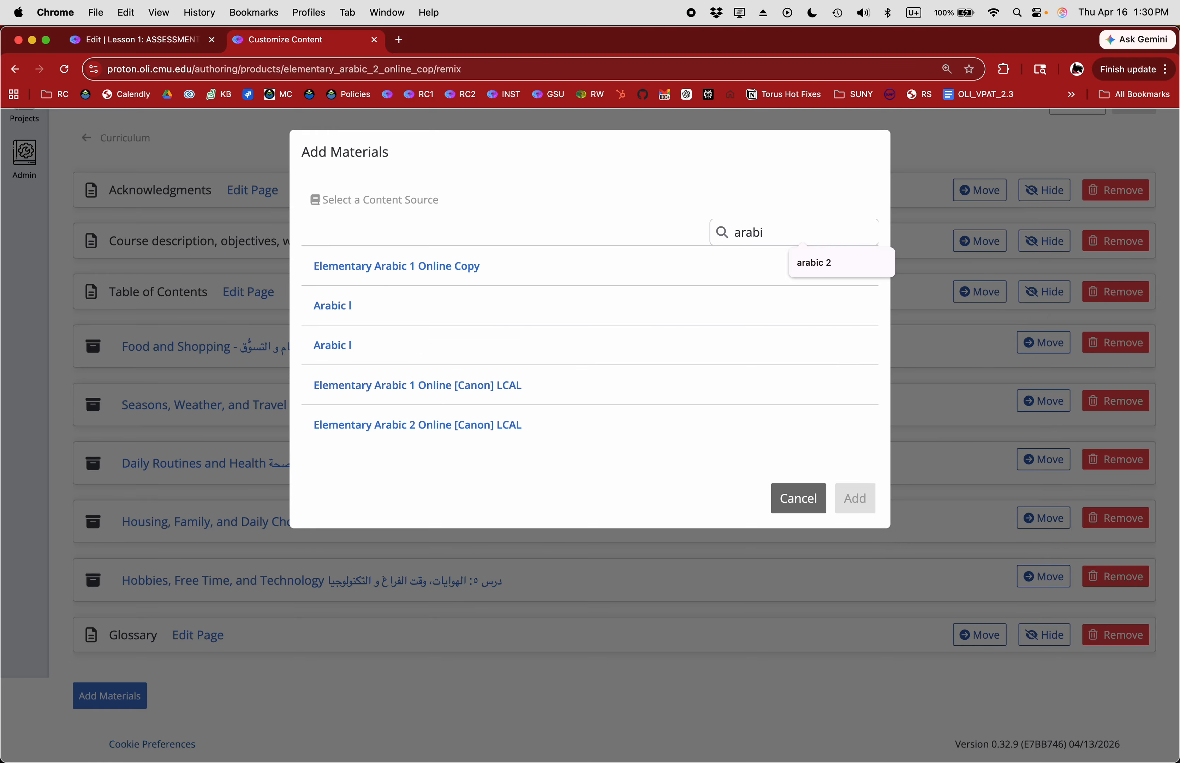
left_click(471, 428)
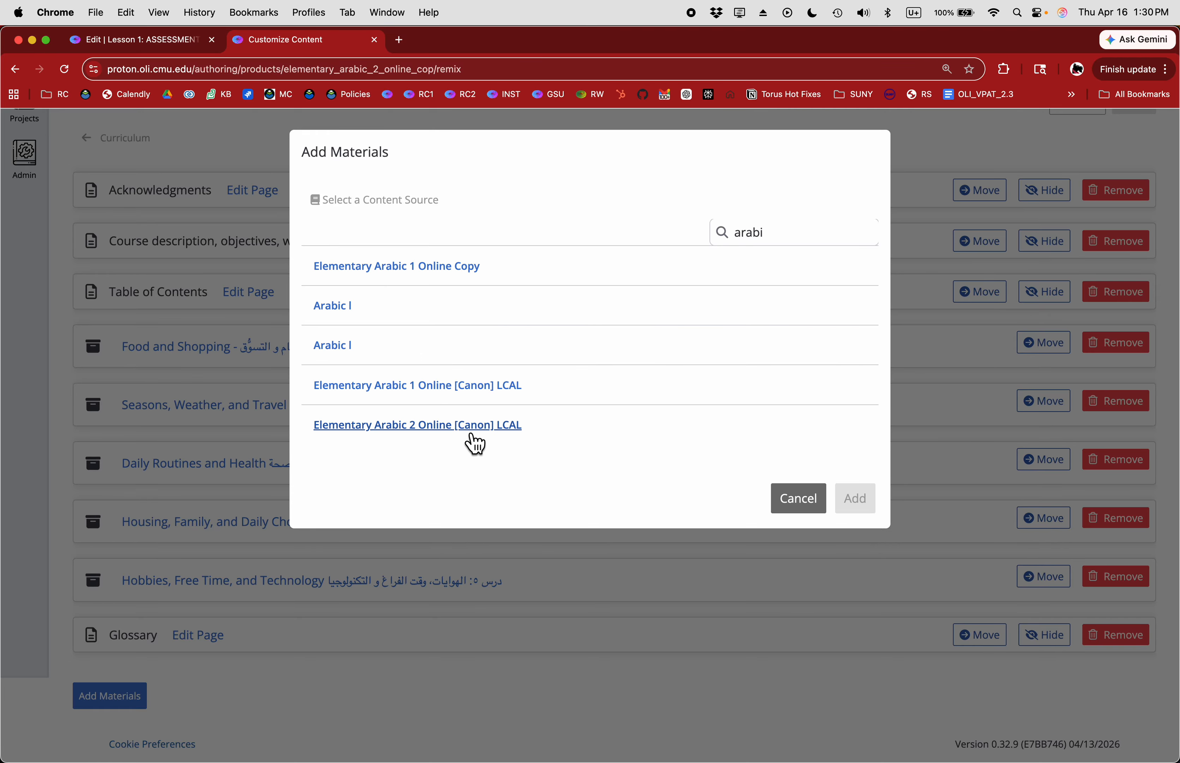
left_click(404, 237)
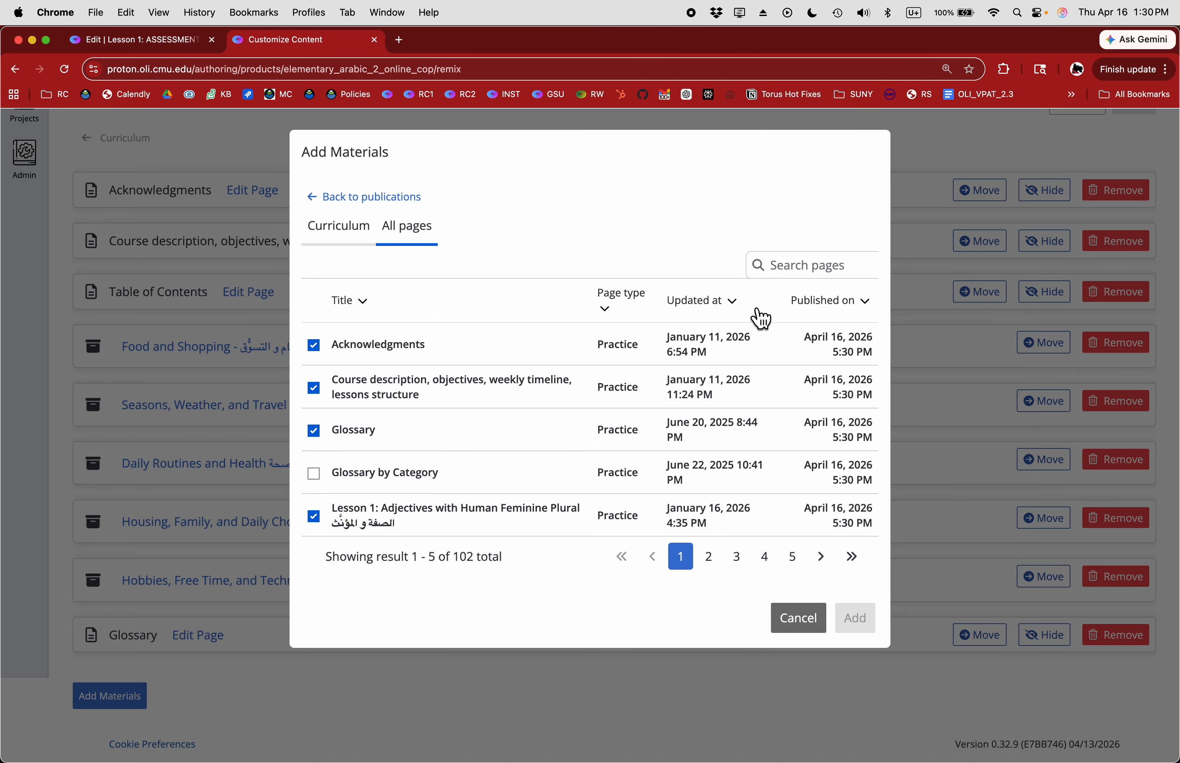
left_click(848, 312)
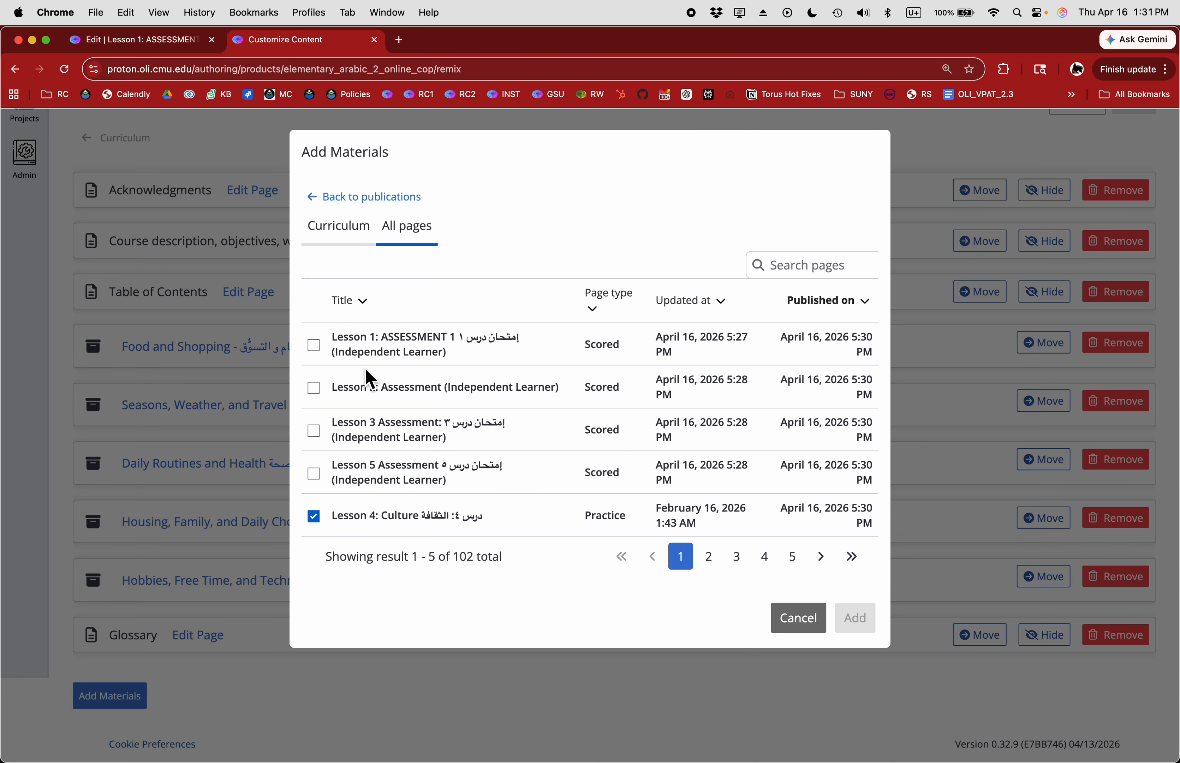
- Select the Independent Learner assessments for Lessons 1, 2, 3 and 5 as materials to add
left_click(315, 345)
left_click(316, 390)
left_click(317, 432)
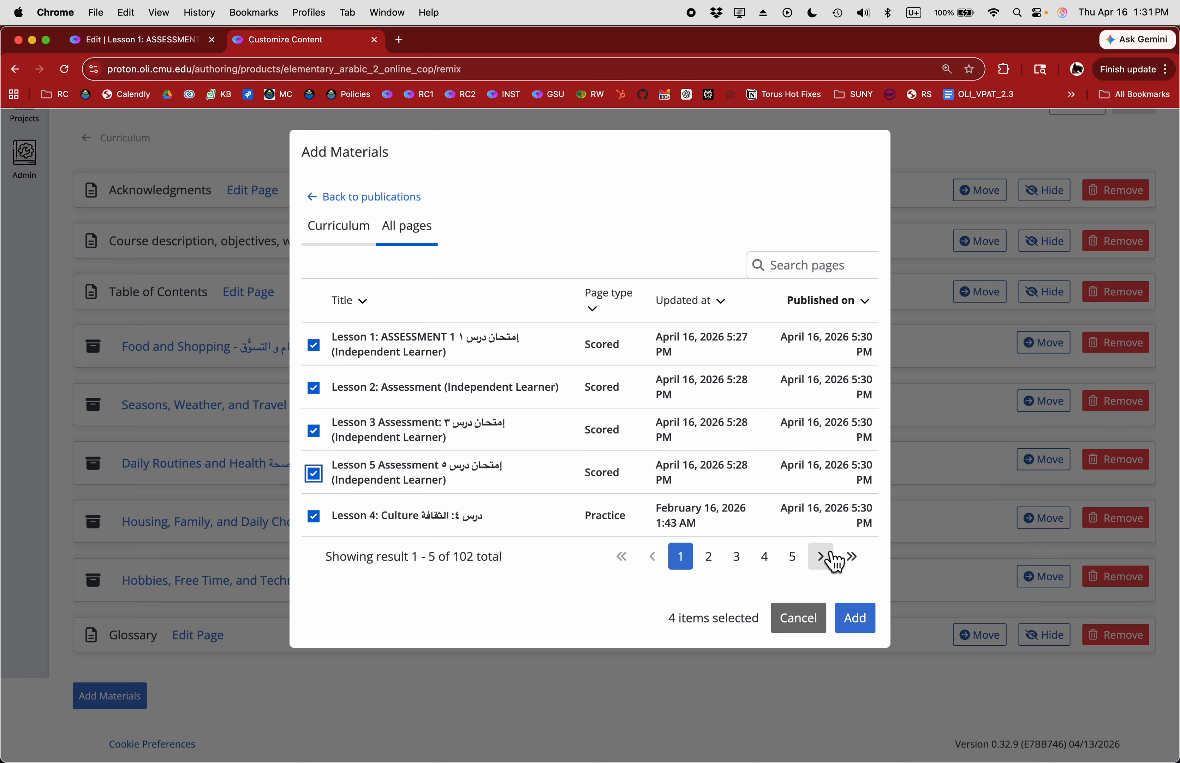
left_click(823, 270)
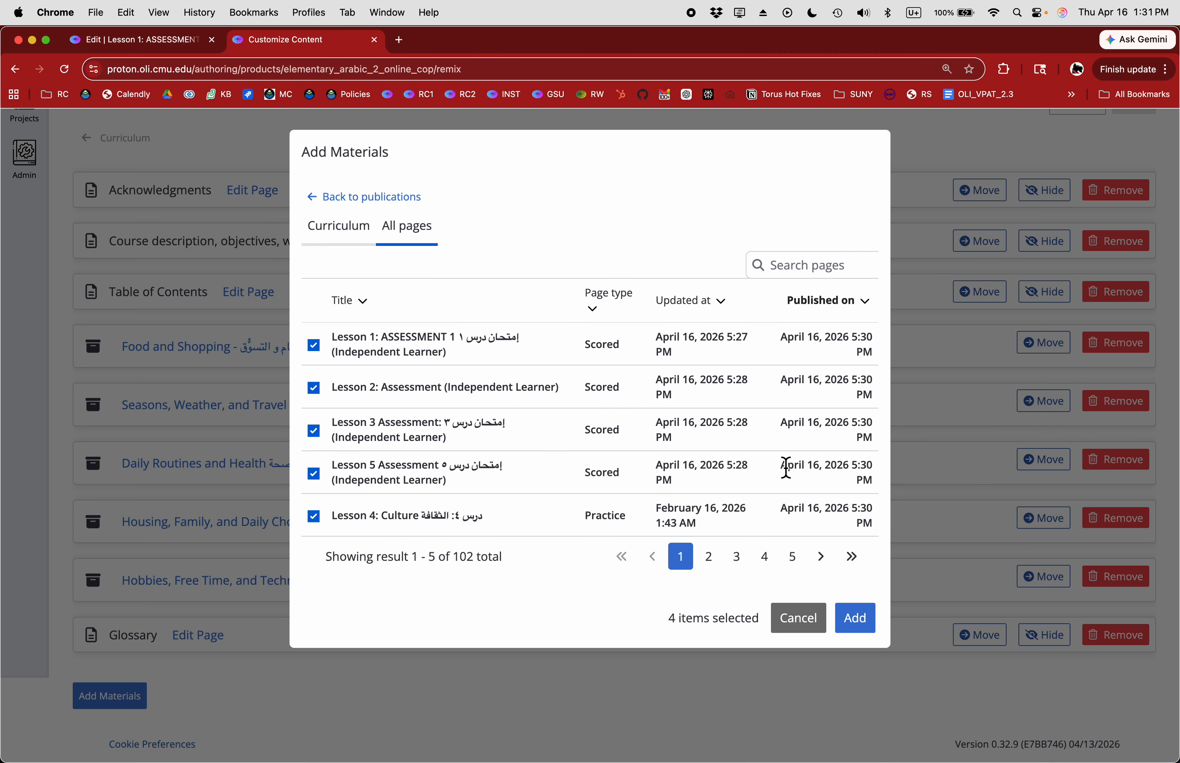
left_click(714, 567)
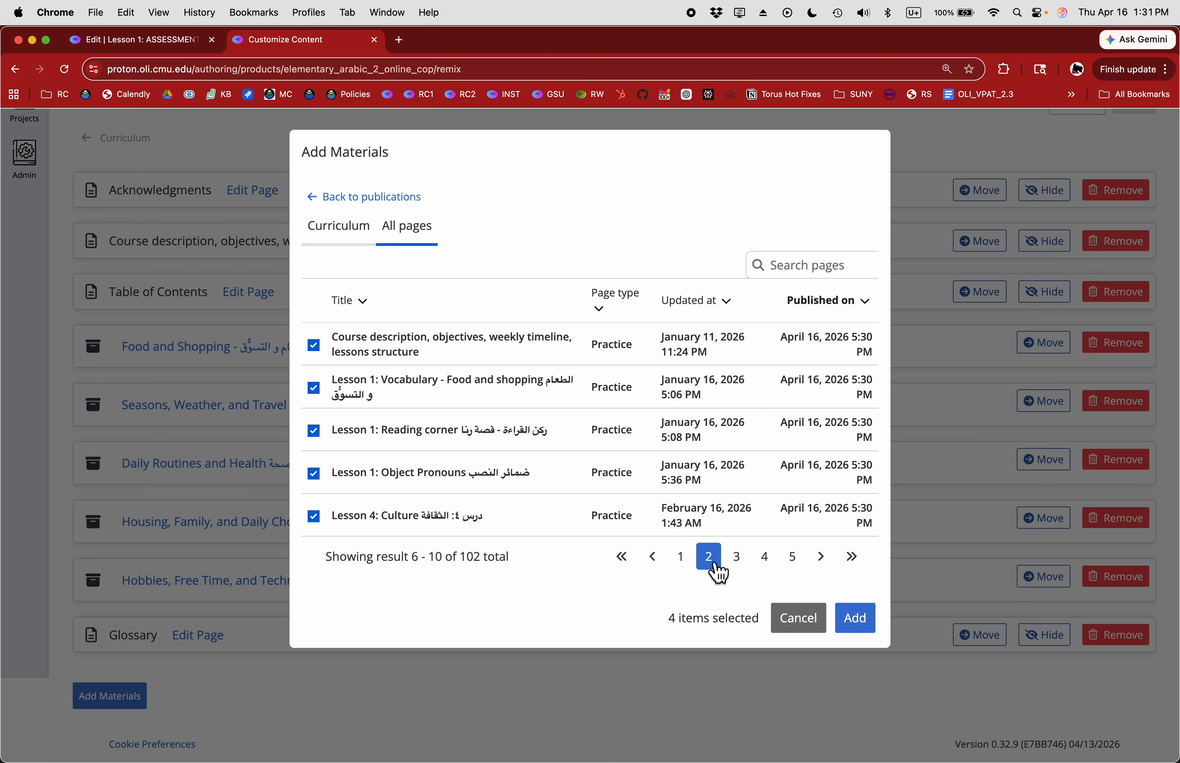
left_click(681, 555)
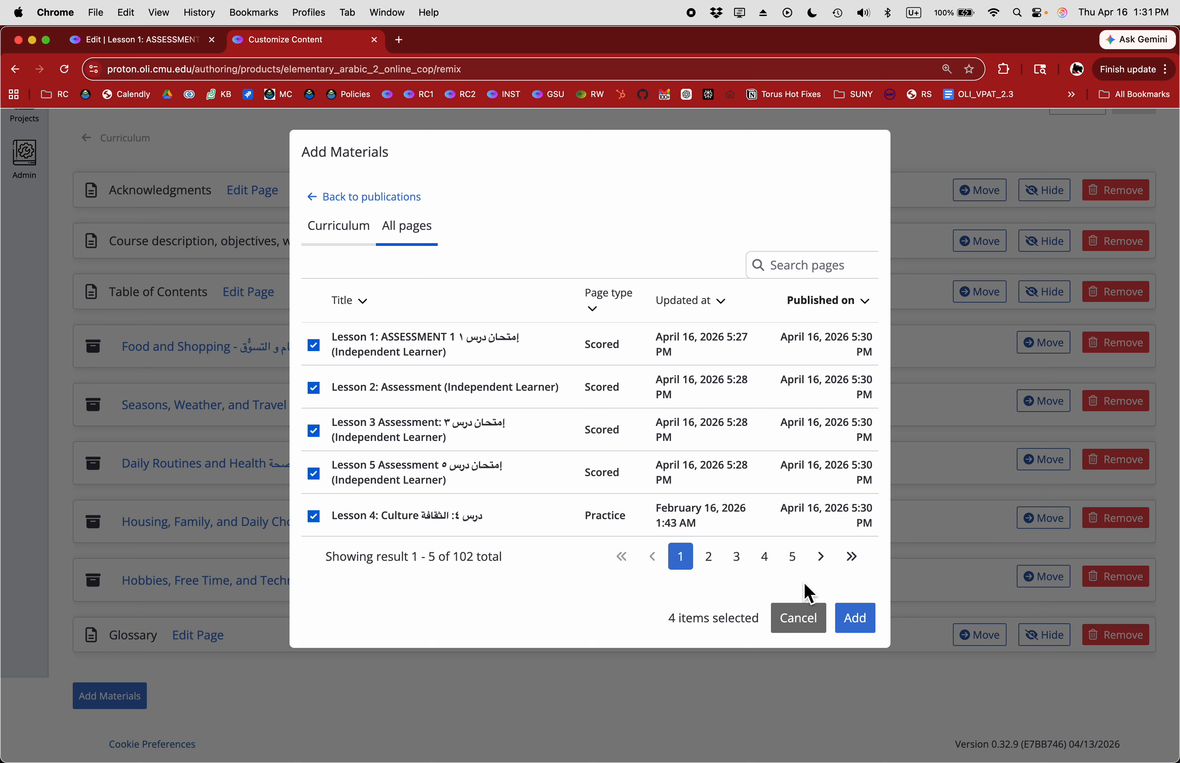
- Filter the pages by "independent", include the Lesson 4 Independent Learner assessment in the selection and add all selected assessments to the curriculum
left_click(803, 257)
type("in")
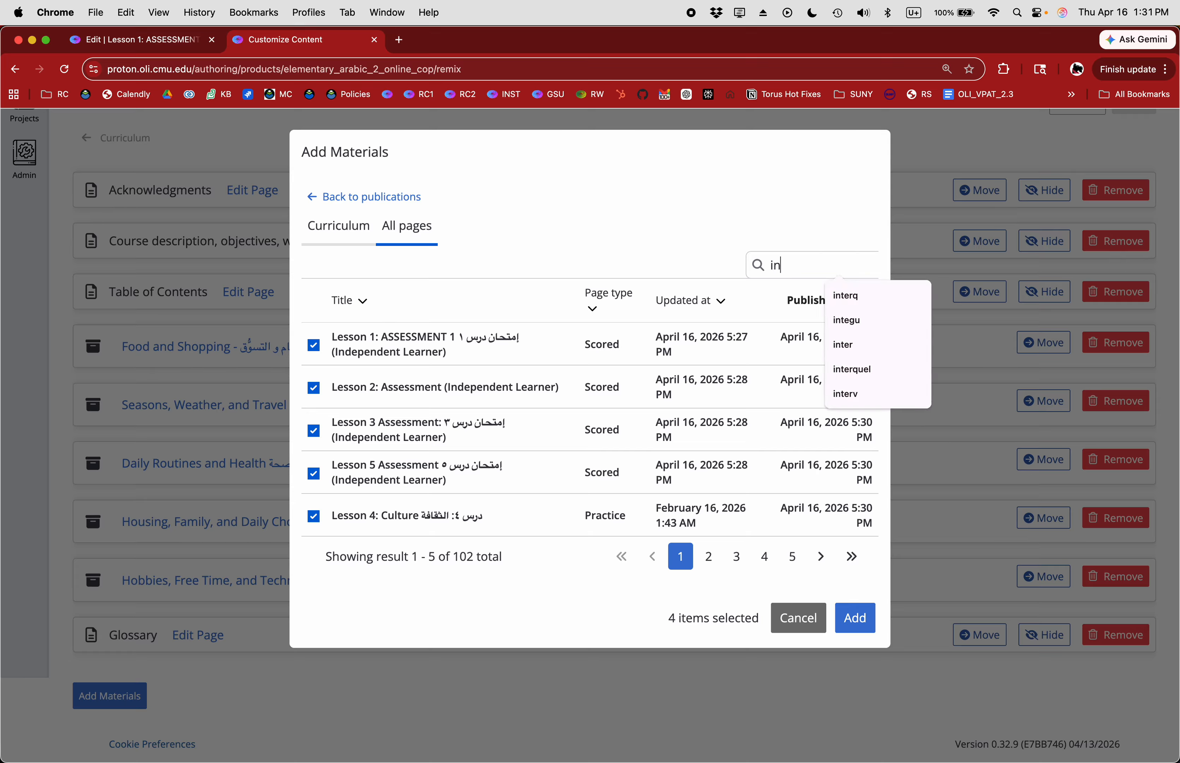
type("dependent")
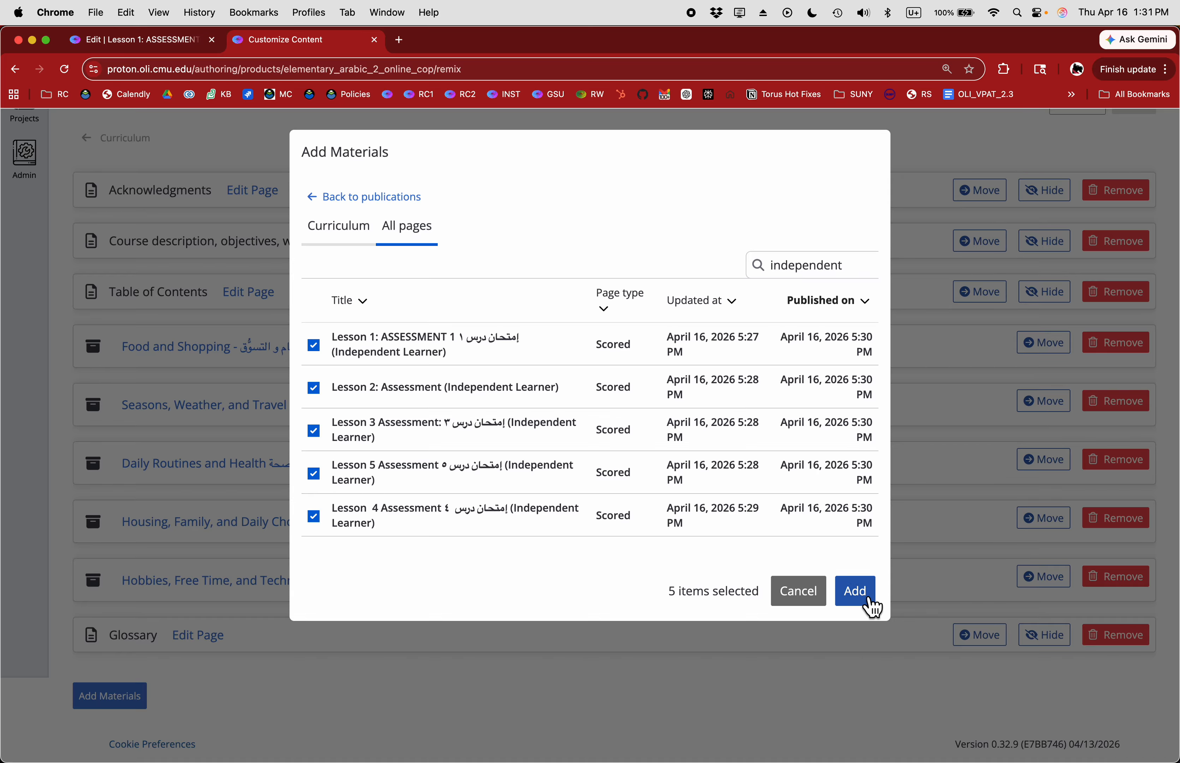
left_click(856, 590)
- Move the Lesson 1 Independent Learner assessment into the Food and Shopping unit
scroll(751, 484, "down", 3)
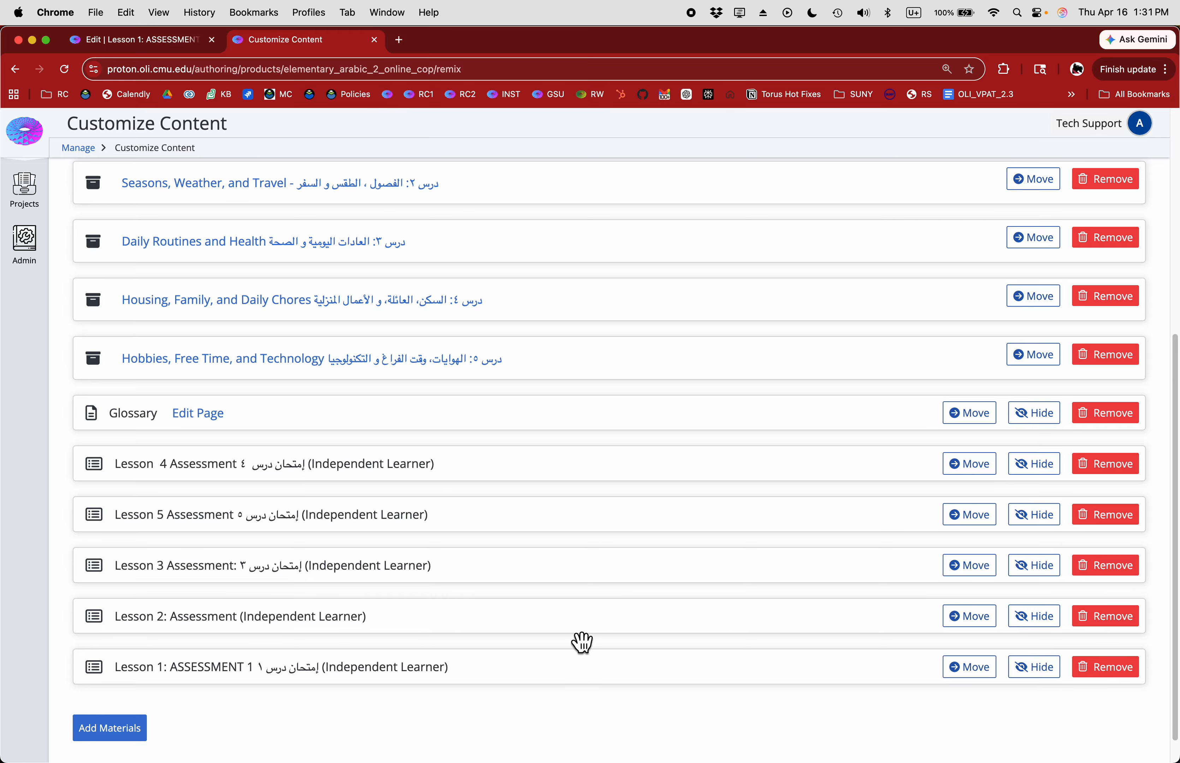
scroll(578, 595, "up", 4)
scroll(572, 633, "down", 5)
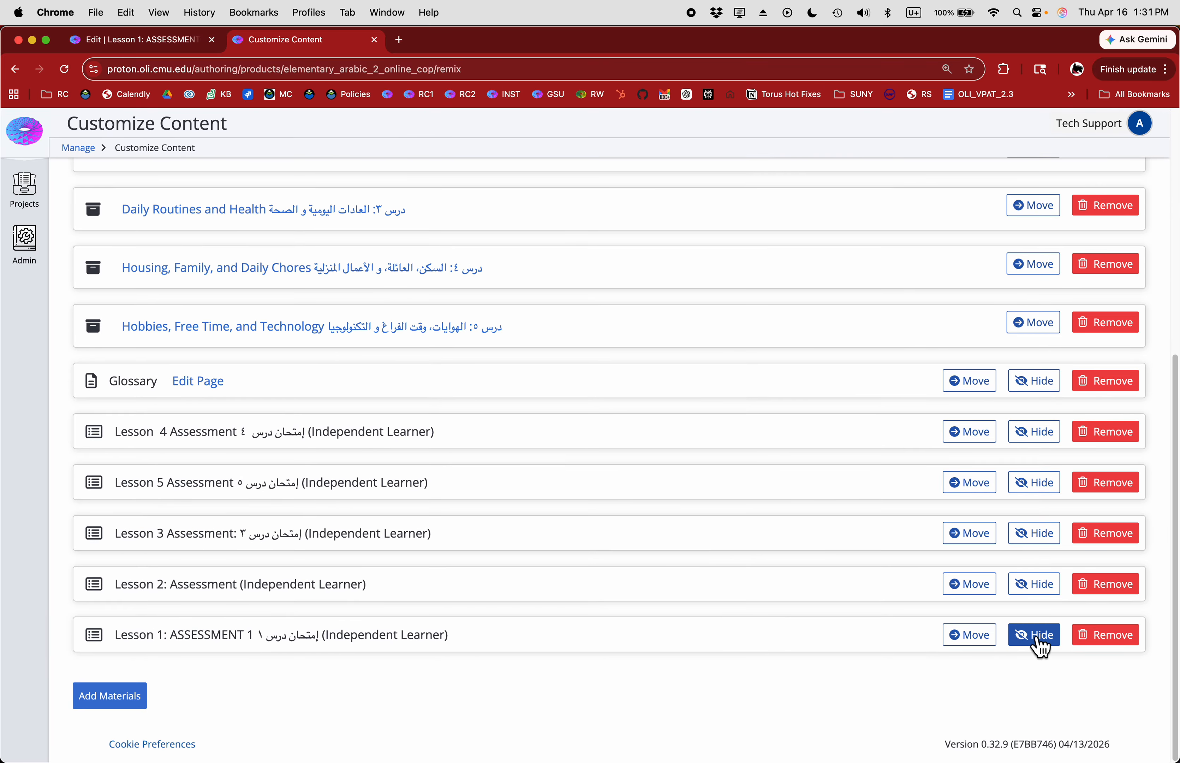
left_click(970, 635)
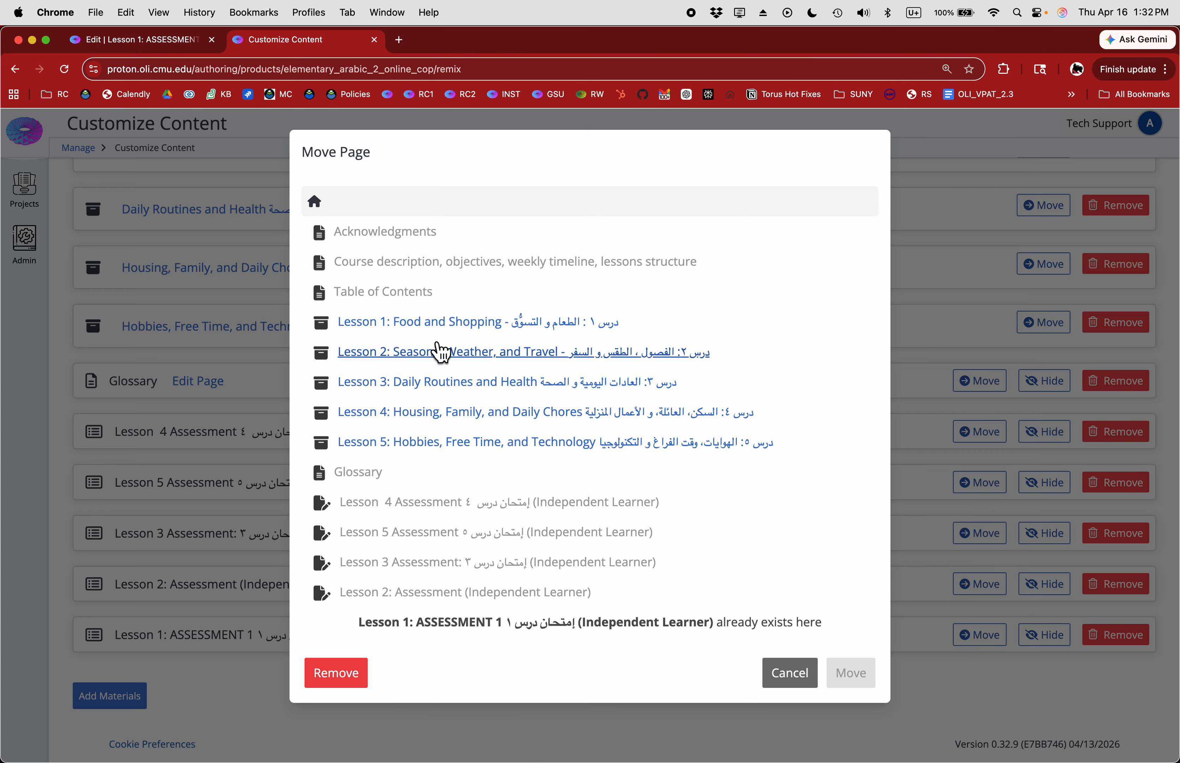
left_click(431, 324)
scroll(447, 330, "down", 3)
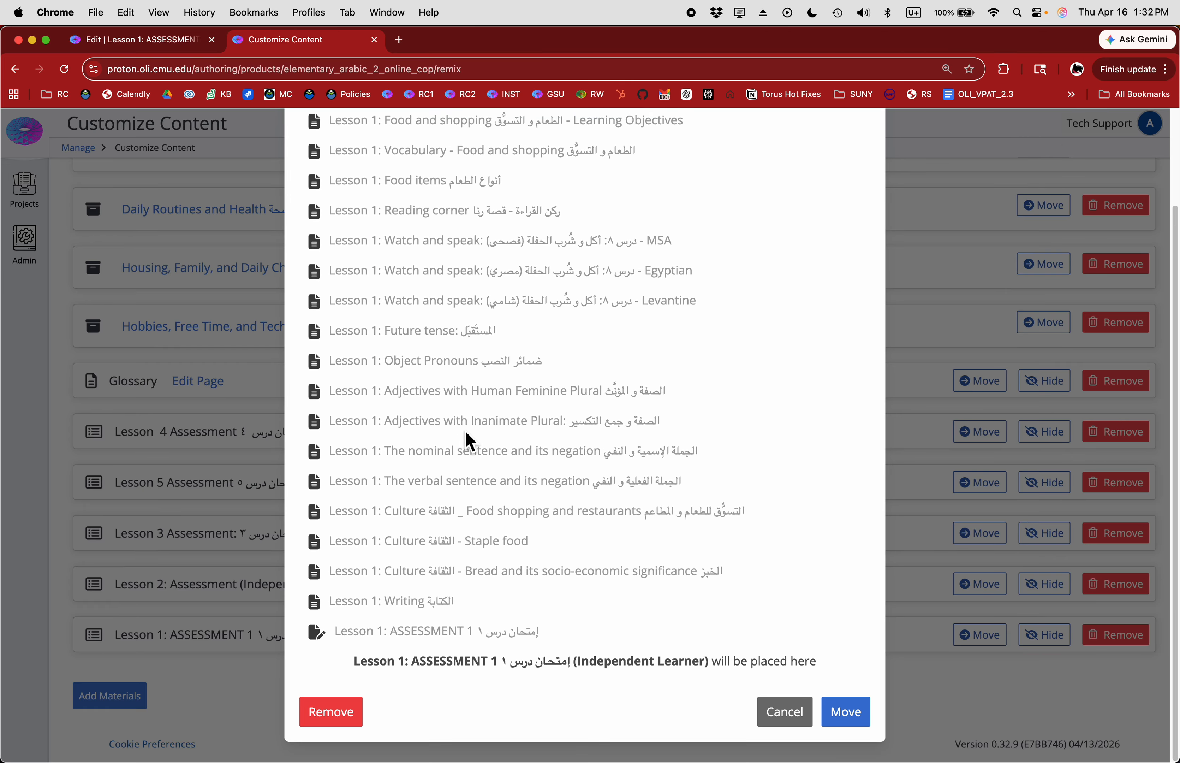
left_click(860, 724)
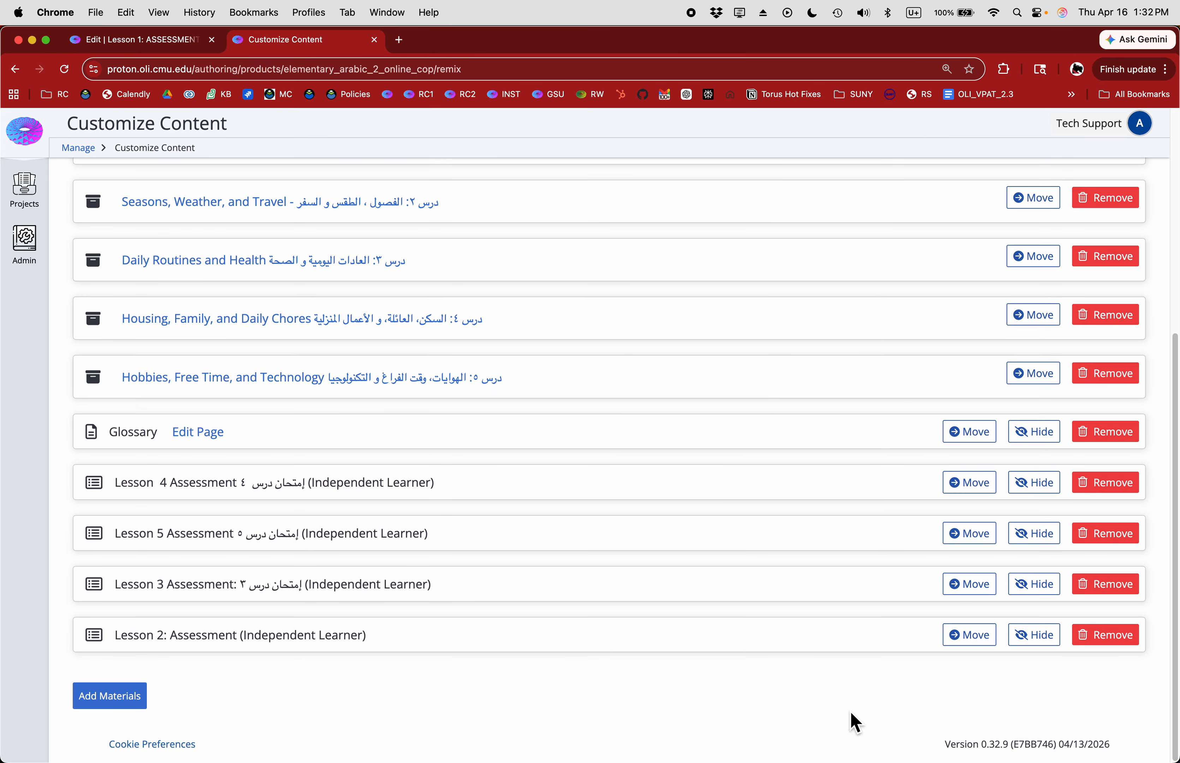
- Move the Lesson 2 Independent Learner assessment into the Seasons, Weather, and Travel unit
left_click(979, 642)
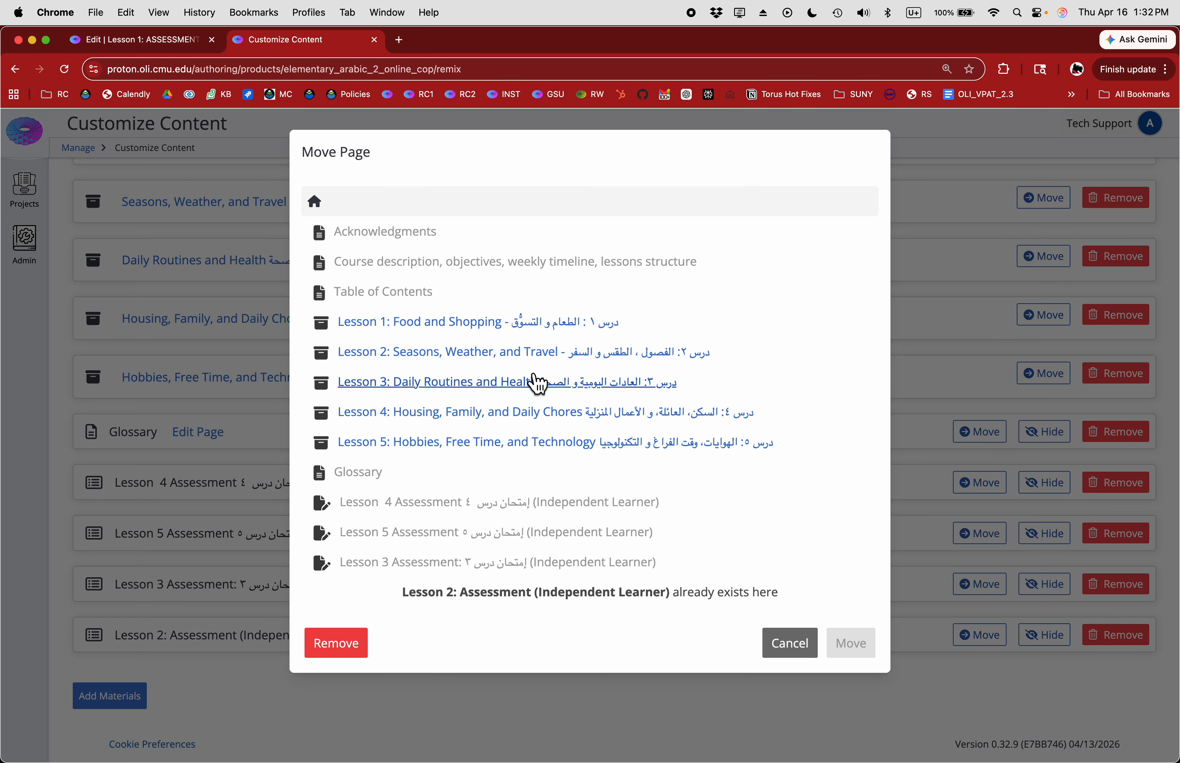
left_click(498, 363)
left_click(860, 681)
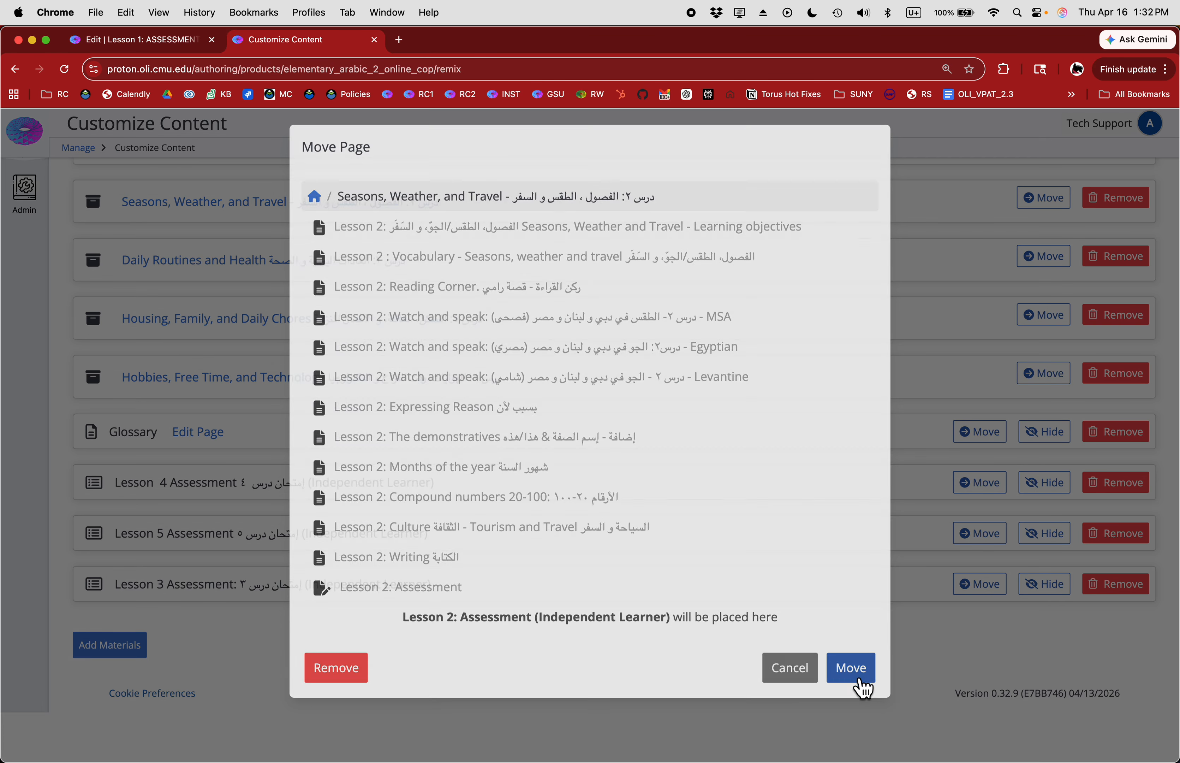
- Move the Lesson 3 Independent Learner assessment into the Daily Routines and Health unit
left_click(986, 639)
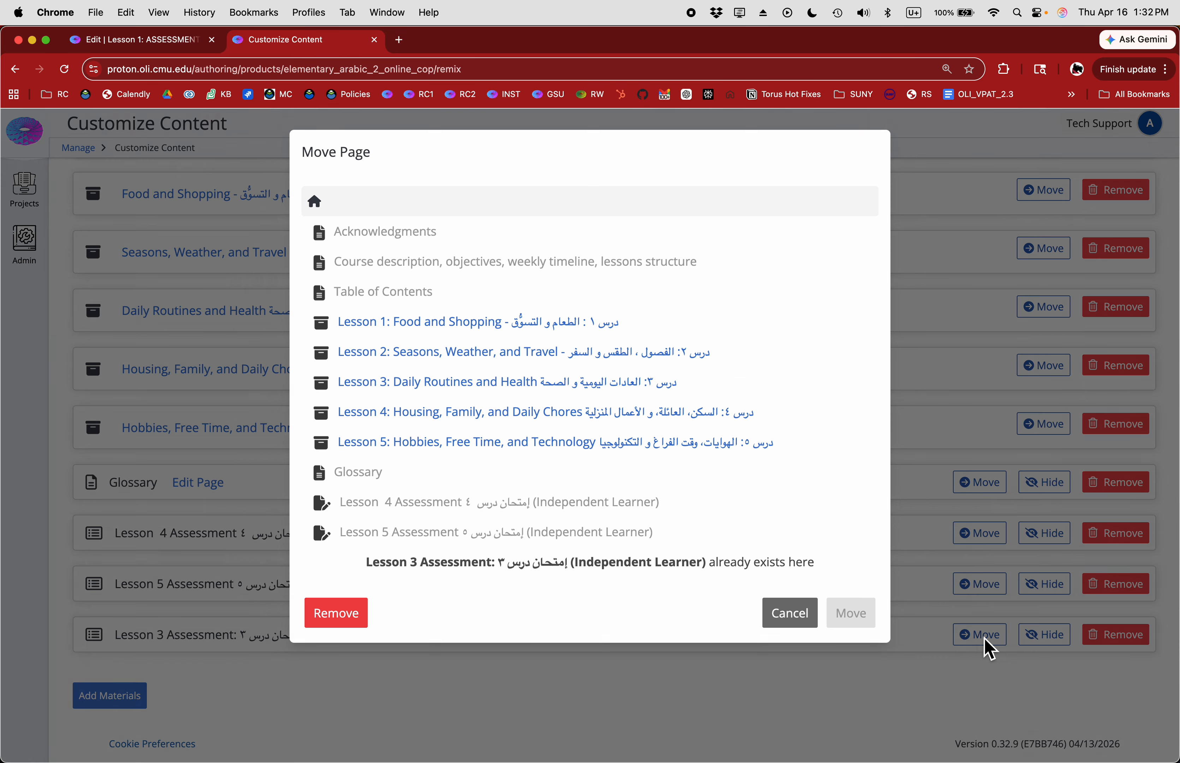
left_click(463, 388)
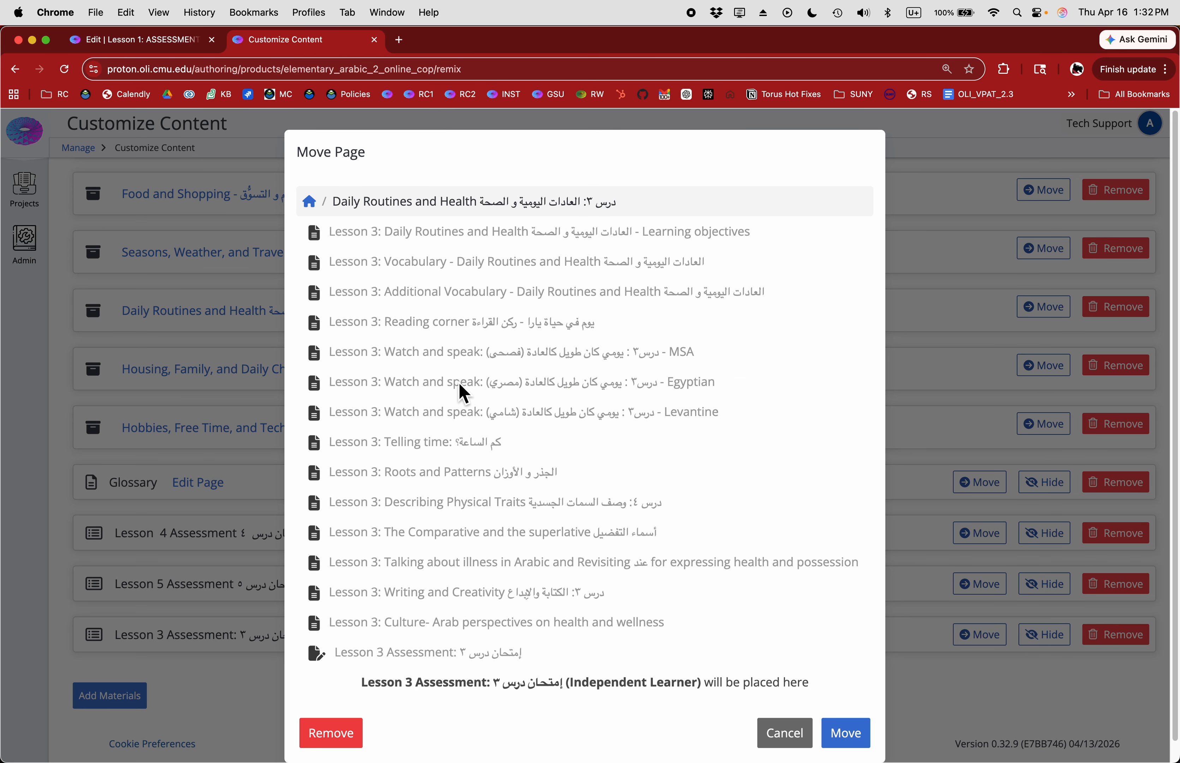
left_click(845, 732)
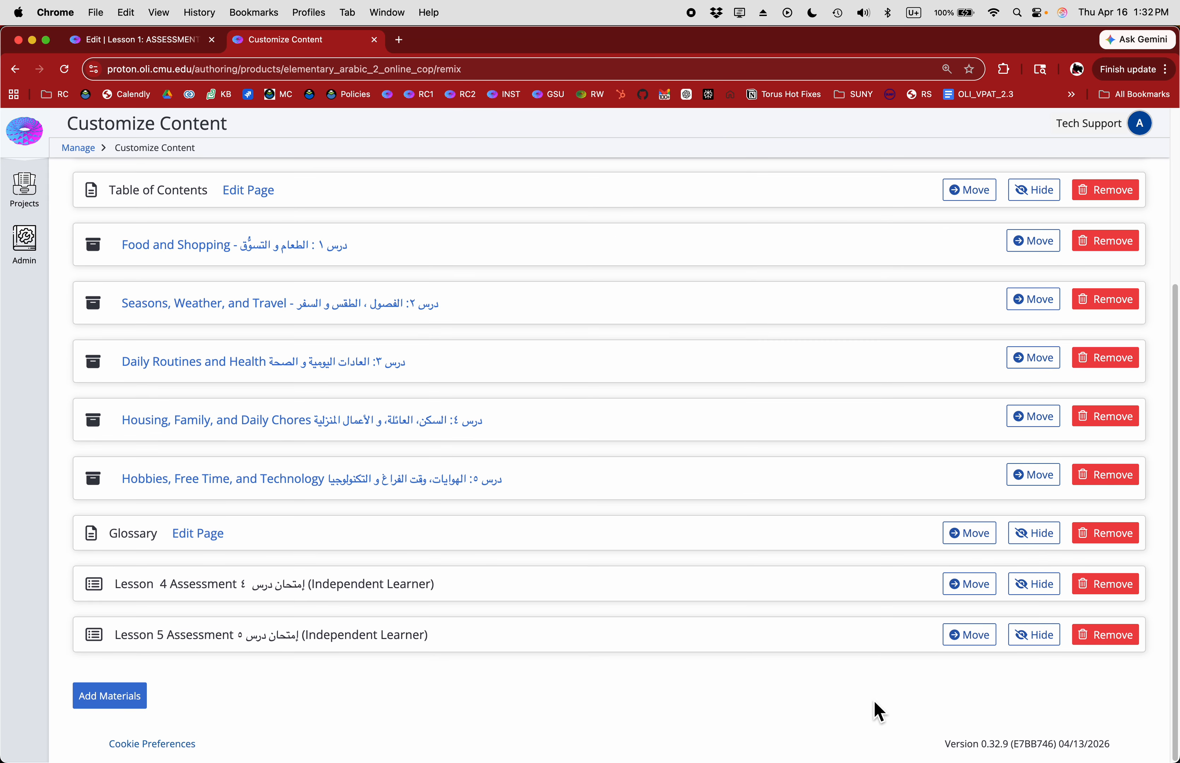
- Move the Lesson 4 Independent Learner assessment into the Housing, Family, and Daily Chores unit
left_click(971, 587)
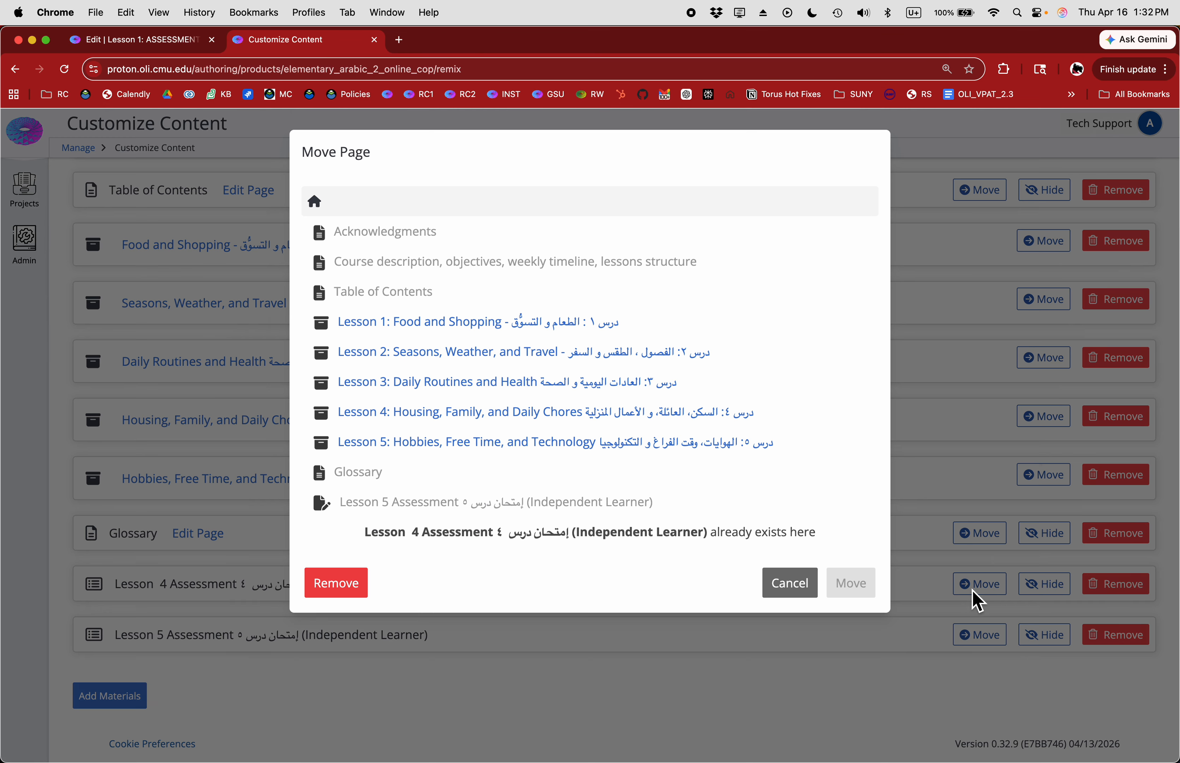
left_click(515, 414)
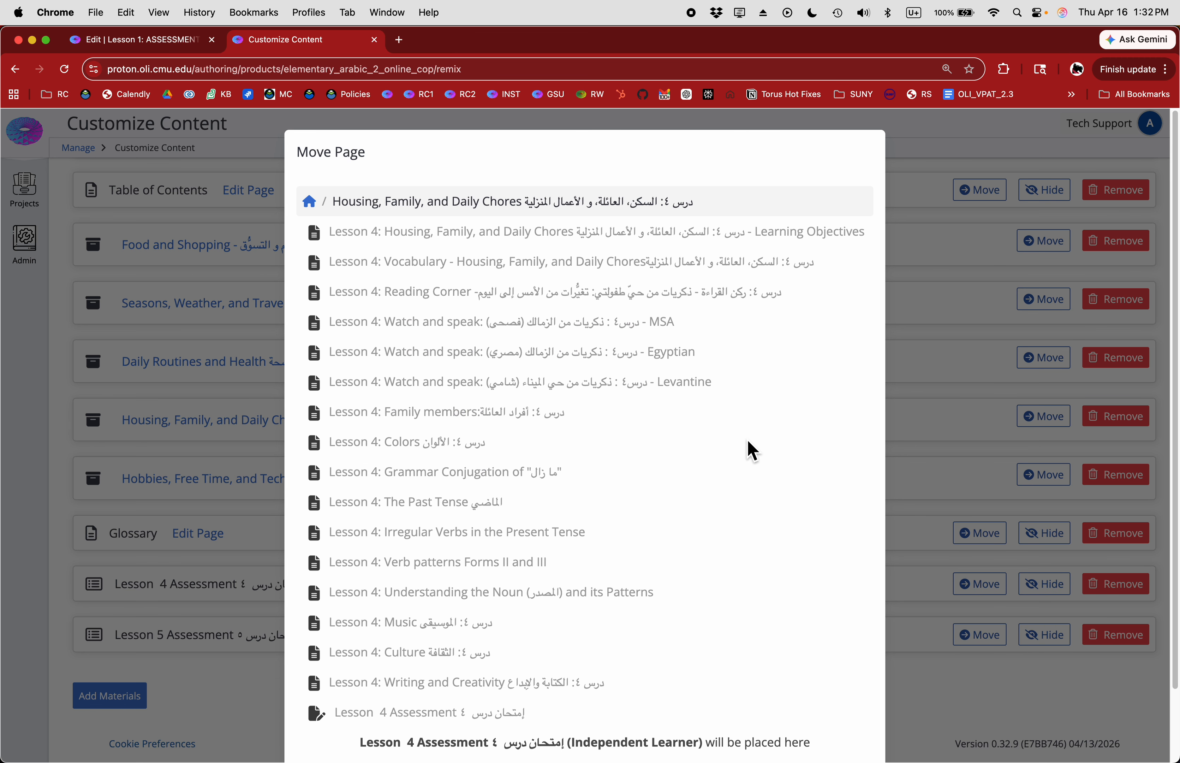
scroll(790, 592, "down", 3)
left_click(845, 712)
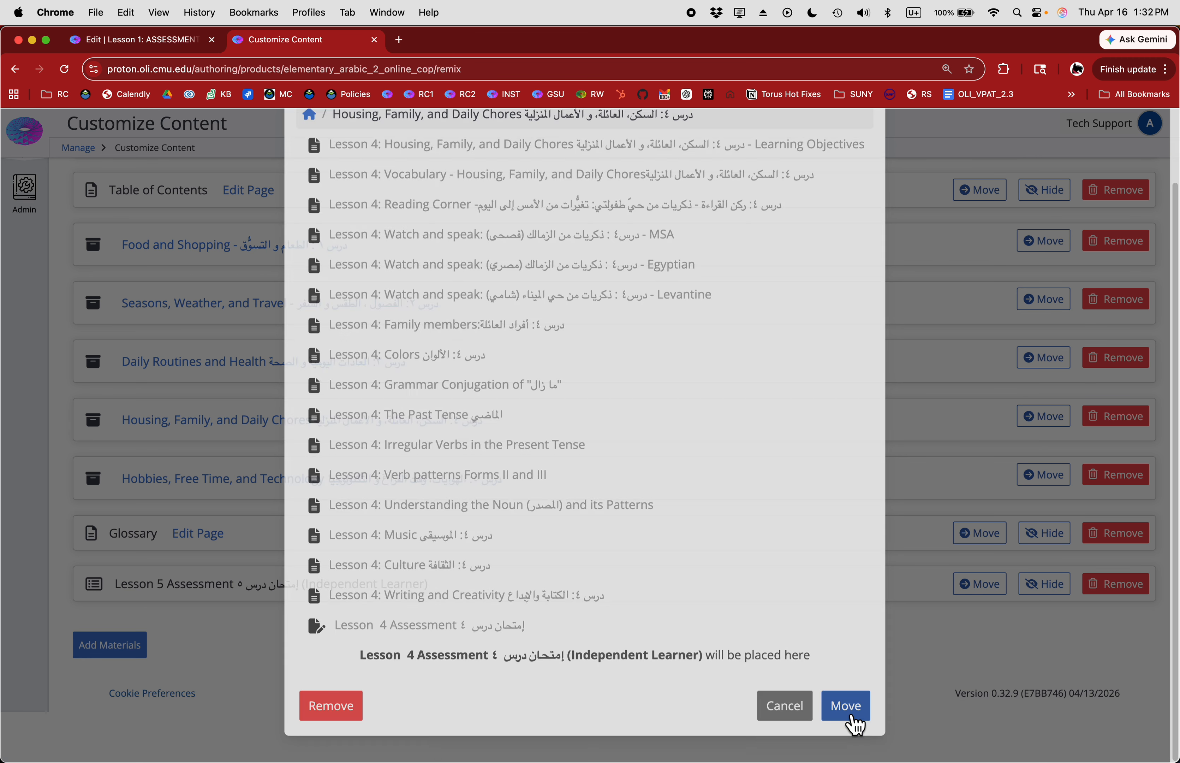
- Move the Lesson 5 Independent Learner assessment into the Hobbies, Free Time, and Technology unit
left_click(981, 643)
left_click(590, 450)
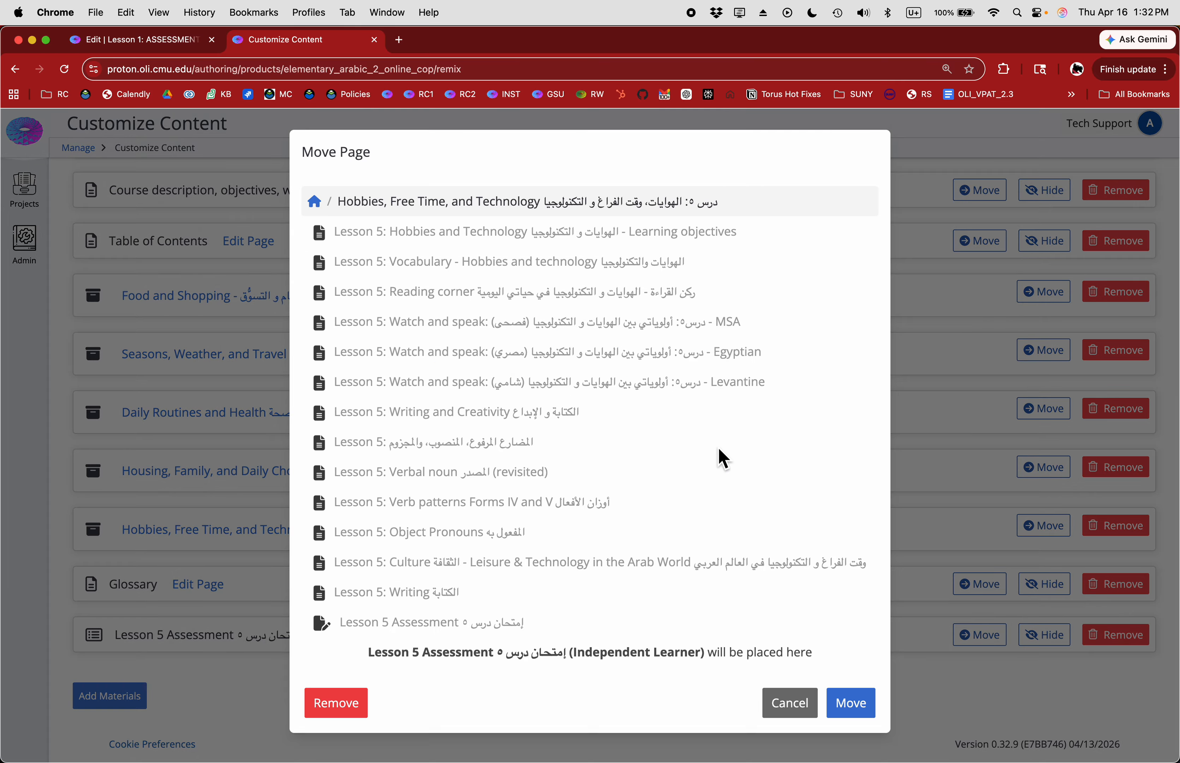
left_click(858, 700)
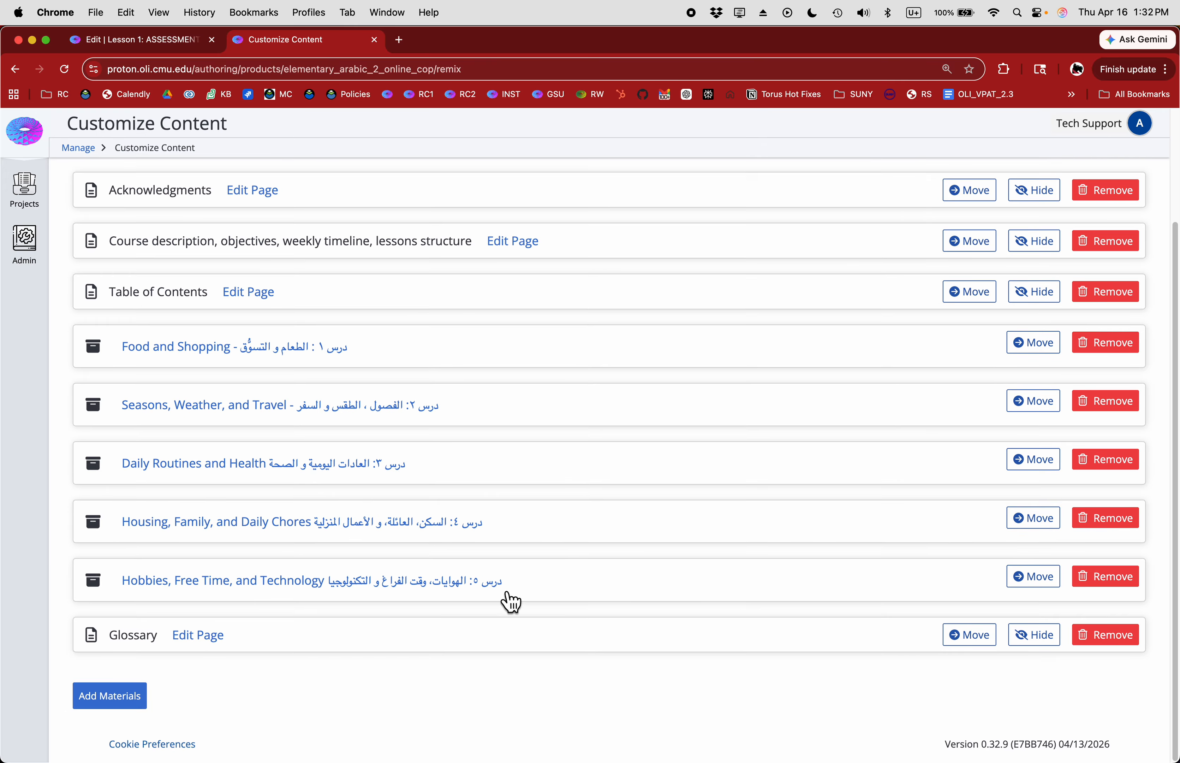
- In the Food and Shopping unit, reorder the Lesson 1 Independent Learner assessment to the end and remove the original Lesson 1 assessment
left_click(208, 351)
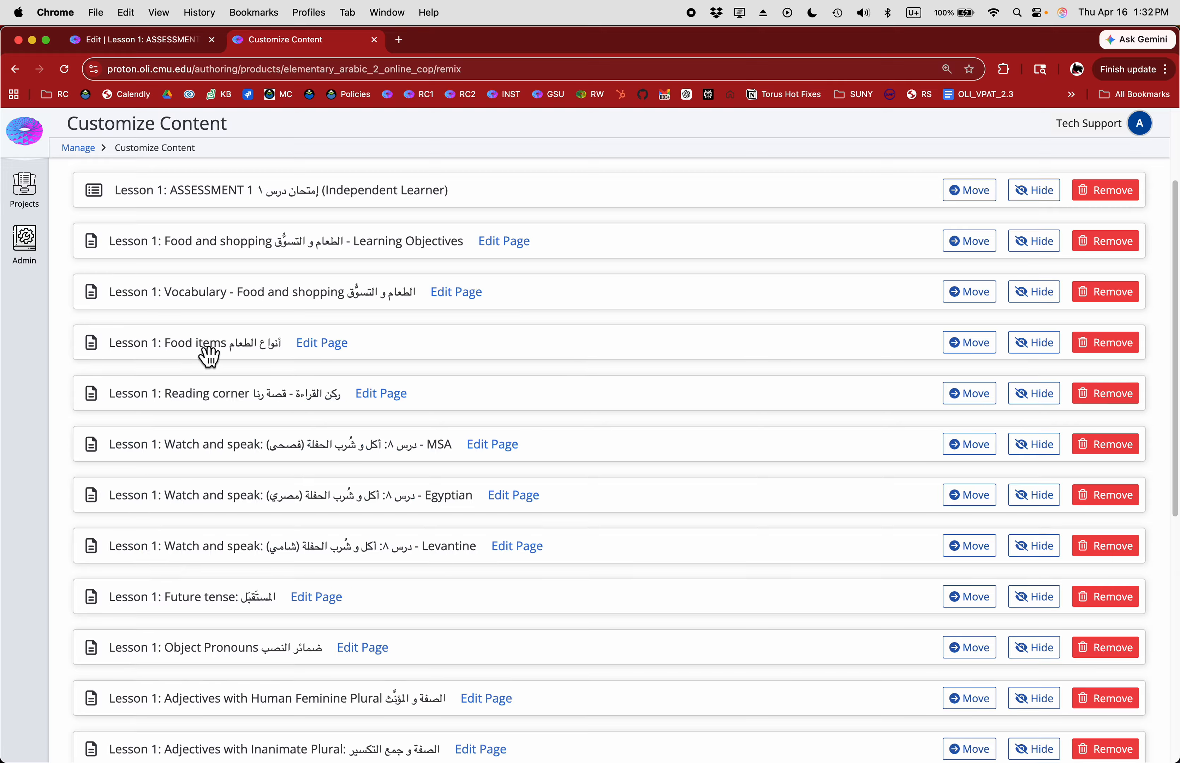
left_click_drag(147, 202, 161, 638)
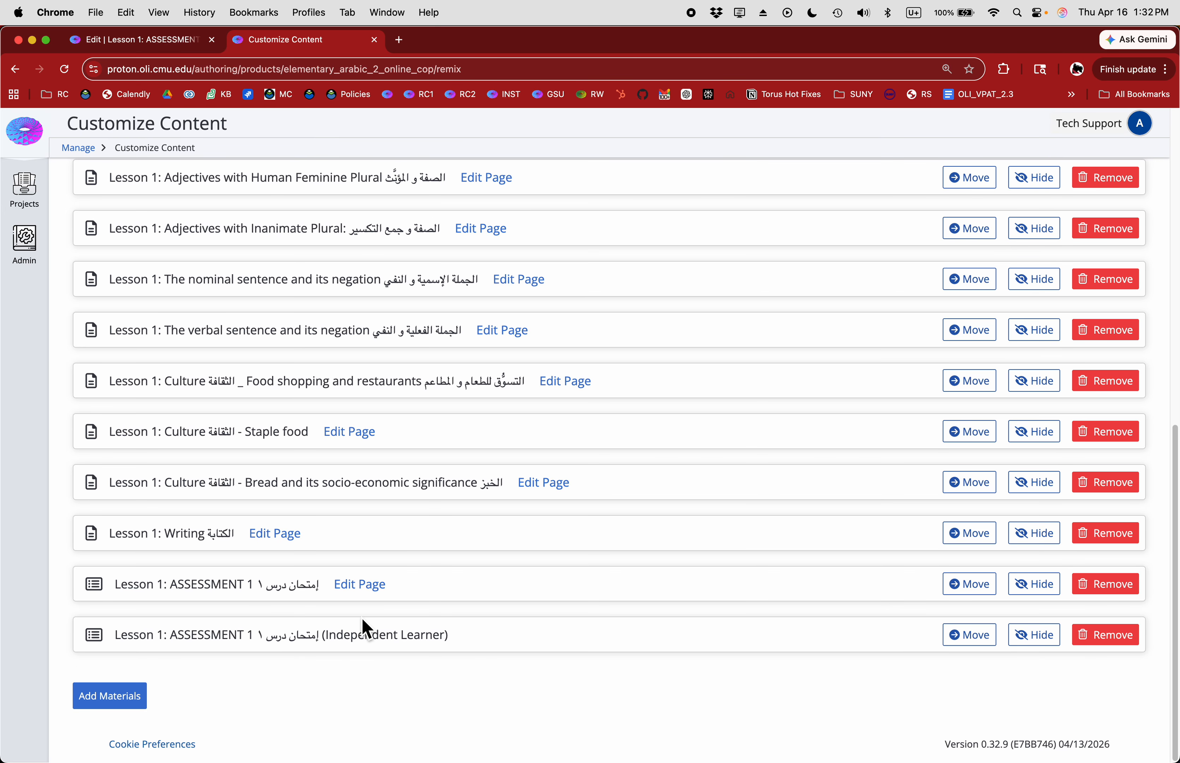
left_click(1115, 600)
left_click(752, 281)
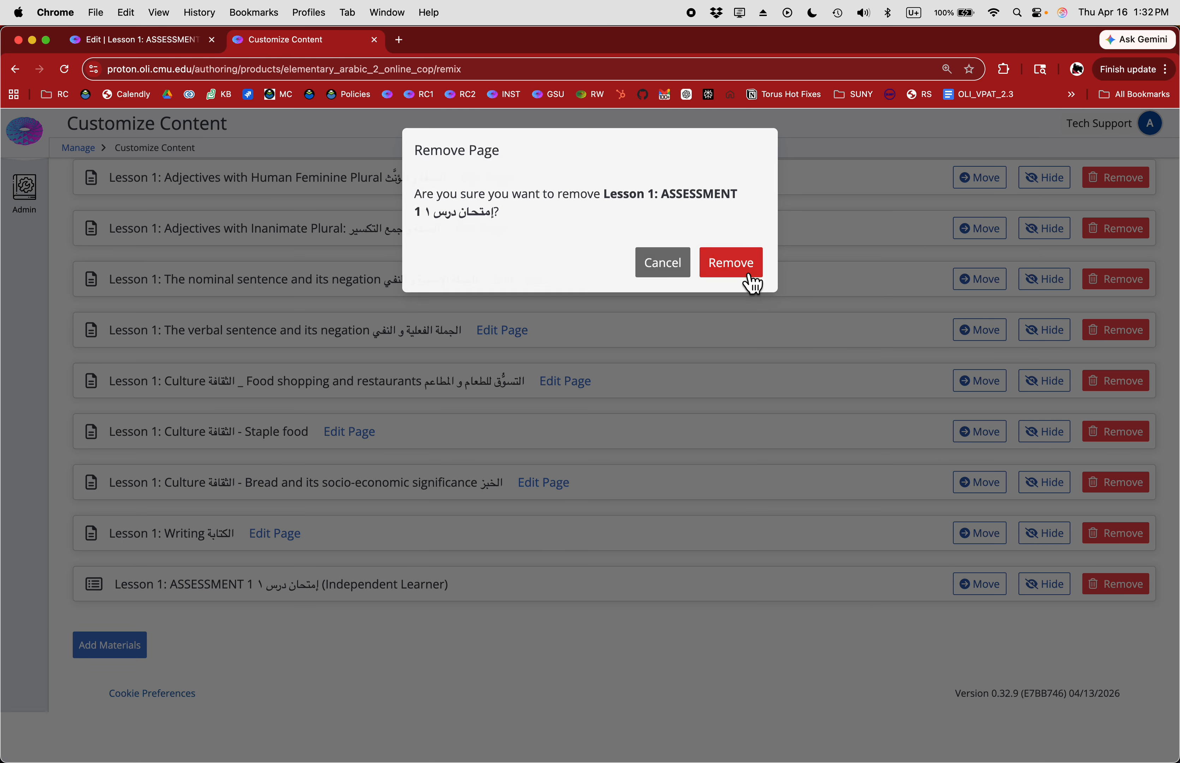
scroll(607, 426, "down", 10)
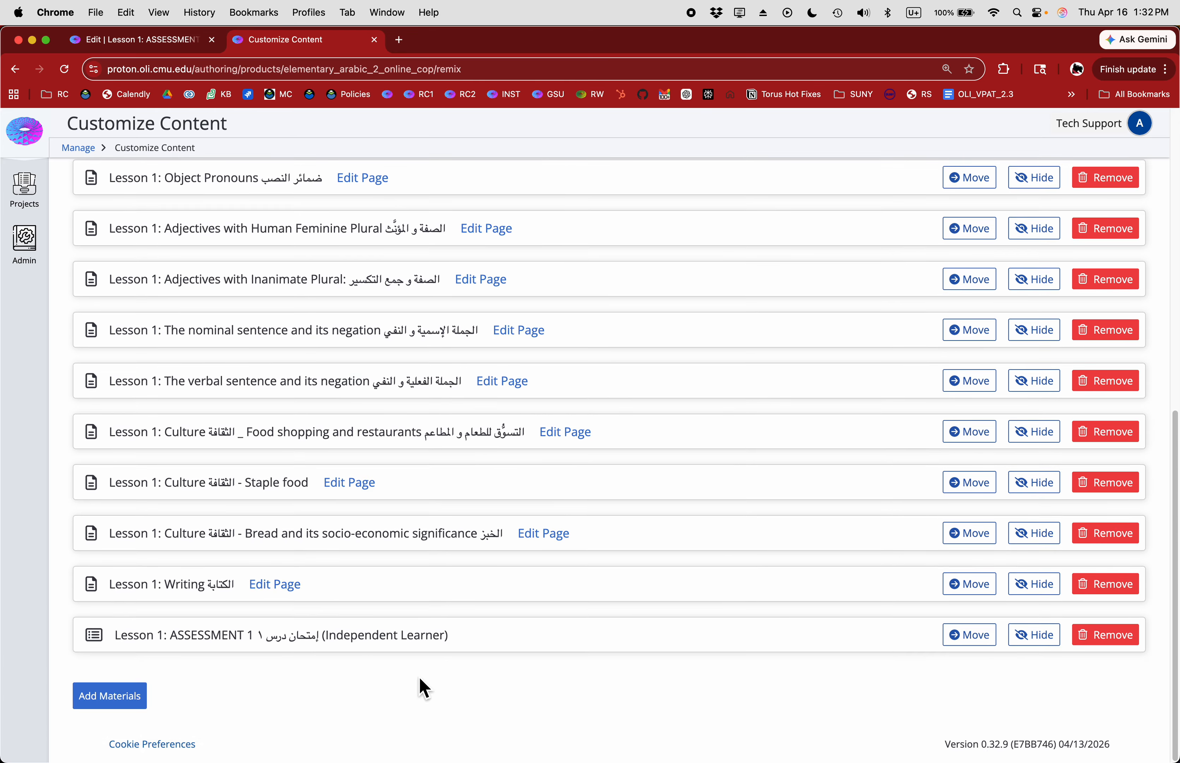
scroll(418, 683, "up", 10)
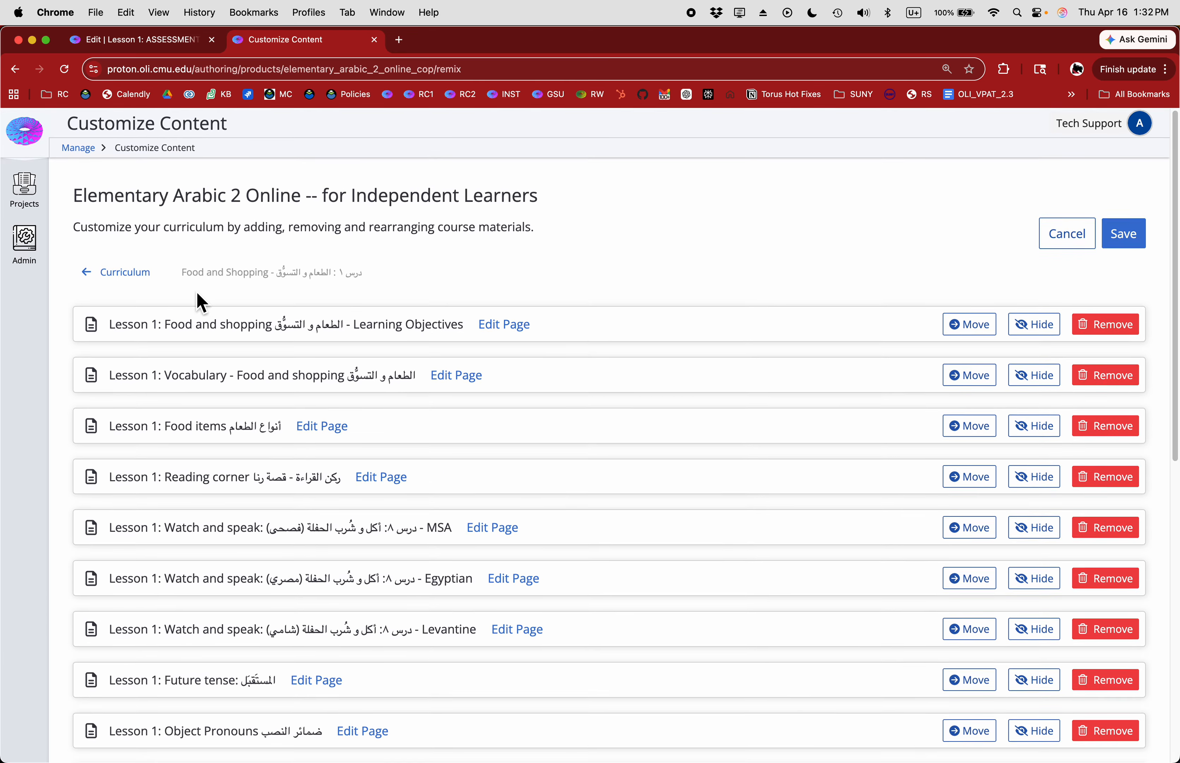
left_click(130, 275)
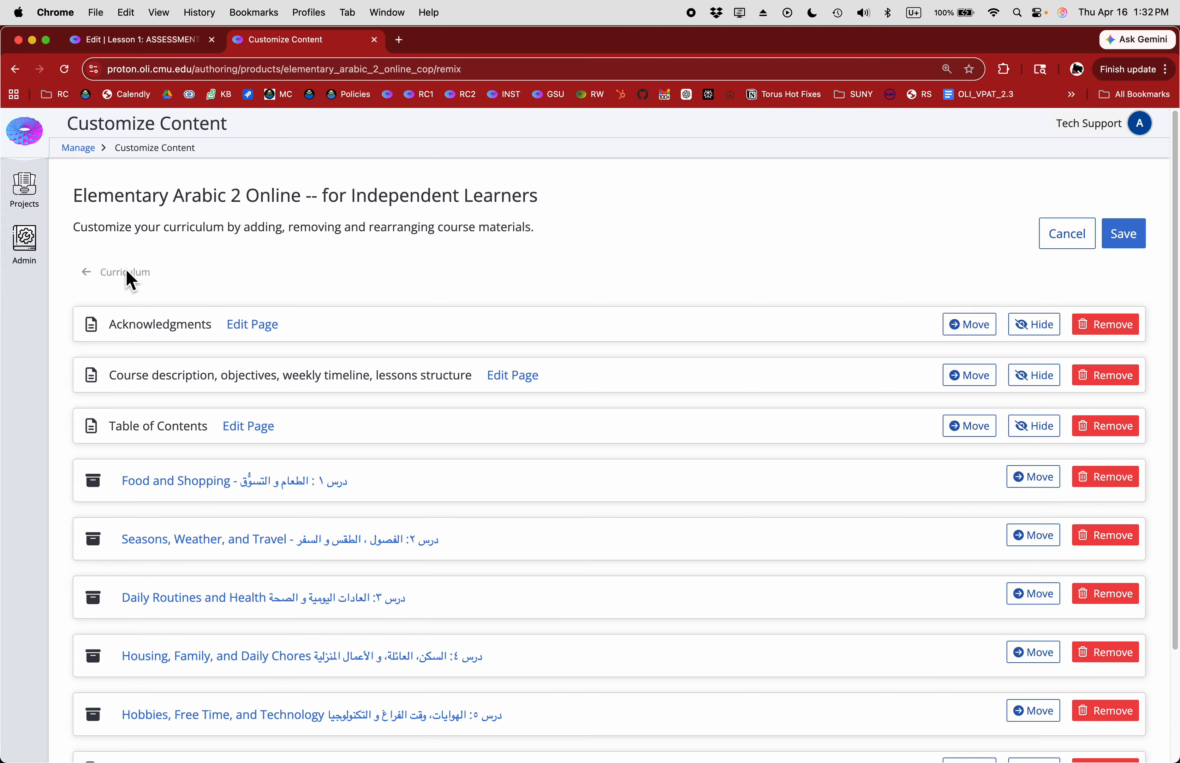
- In the Seasons, Weather, and Travel unit, place the Lesson 2 Independent Learner assessment after the Writing page and remove the original Lesson 2 assessment
left_click(193, 552)
left_click_drag(226, 327, 264, 560)
scroll(317, 505, "down", 10)
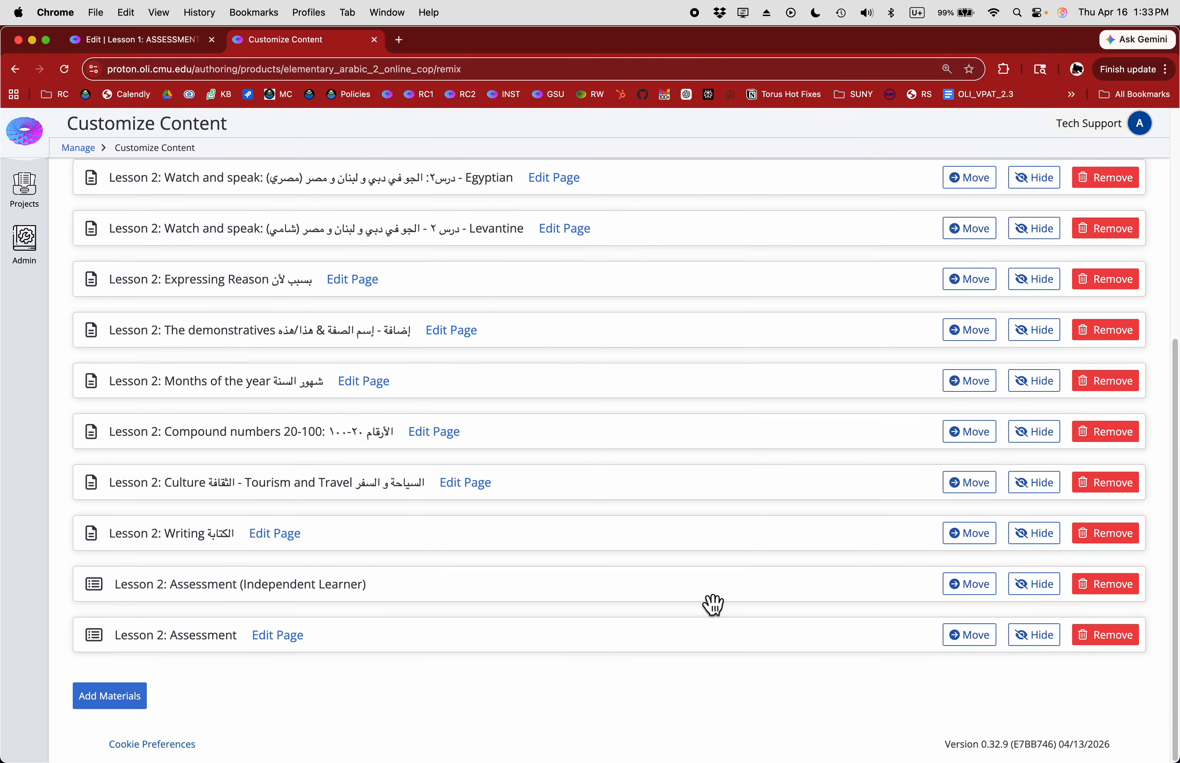
left_click(1111, 636)
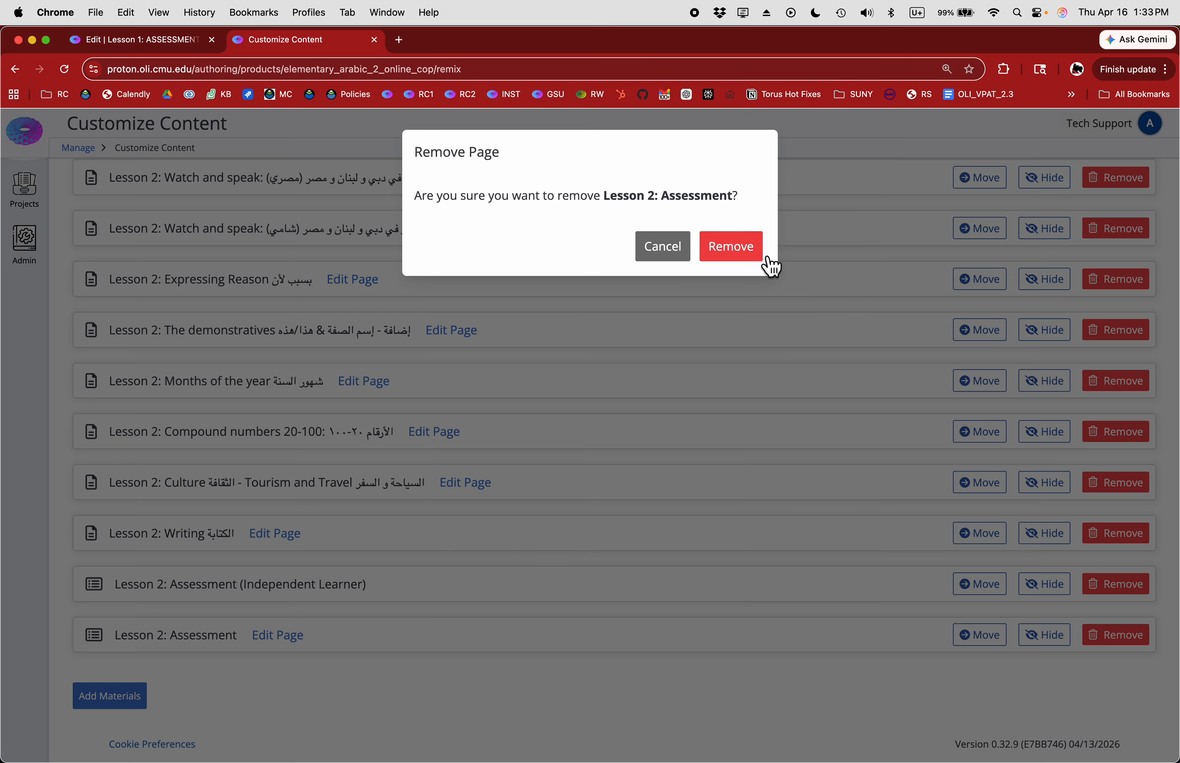
left_click(744, 255)
scroll(474, 253, "up", 10)
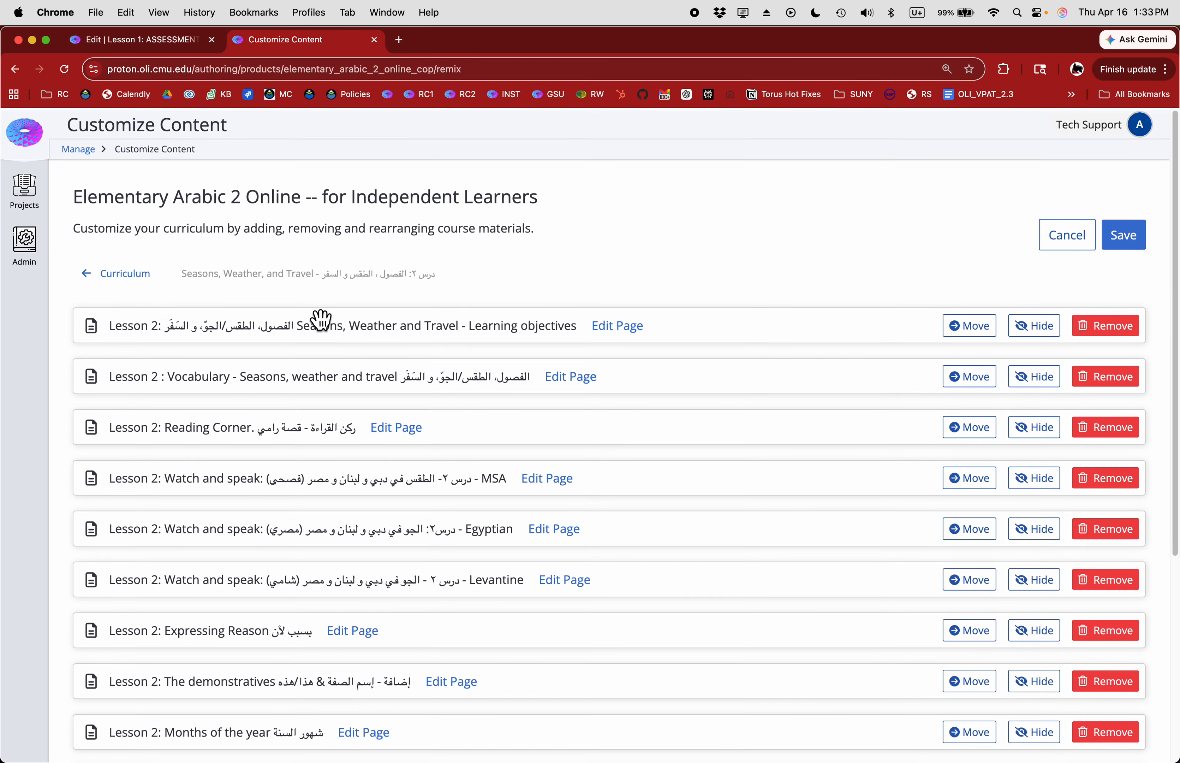
left_click(119, 275)
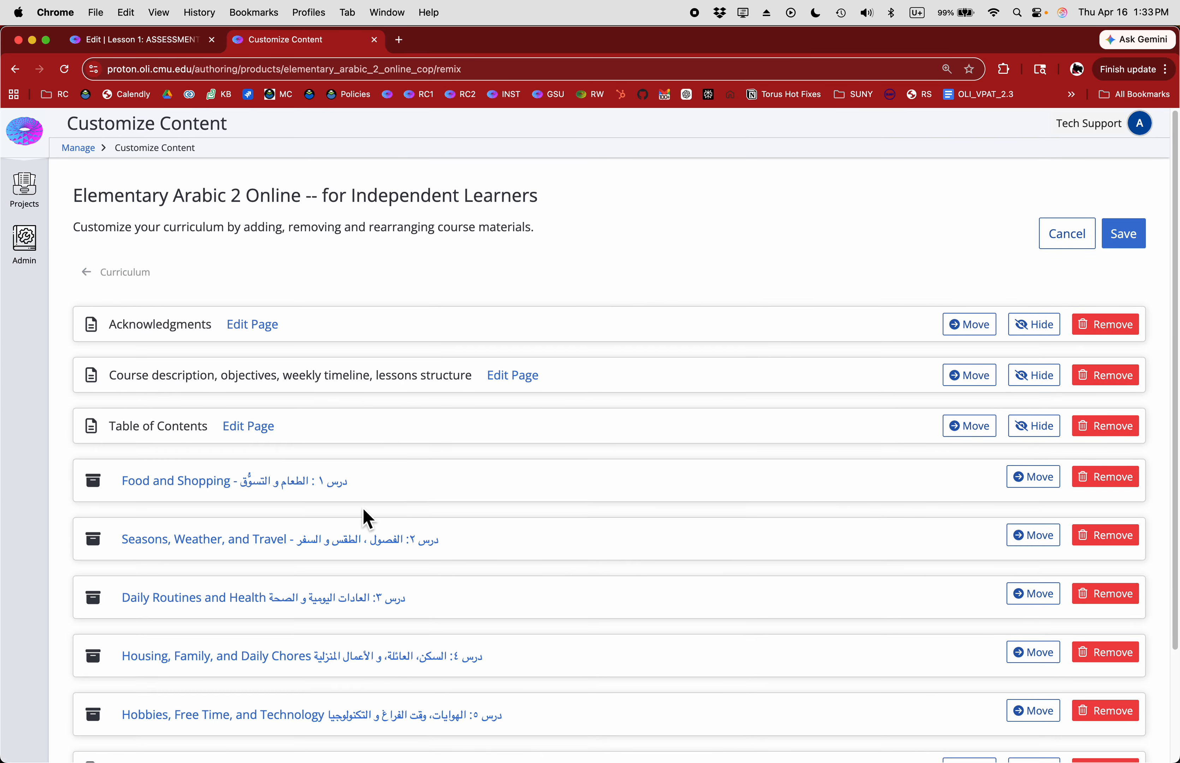
- In the Daily Routines and Health unit, reorder the Lesson 3 Independent Learner assessment to the end and remove the original Lesson 3 assessment
scroll(350, 584, "down", 5)
scroll(337, 550, "up", 5)
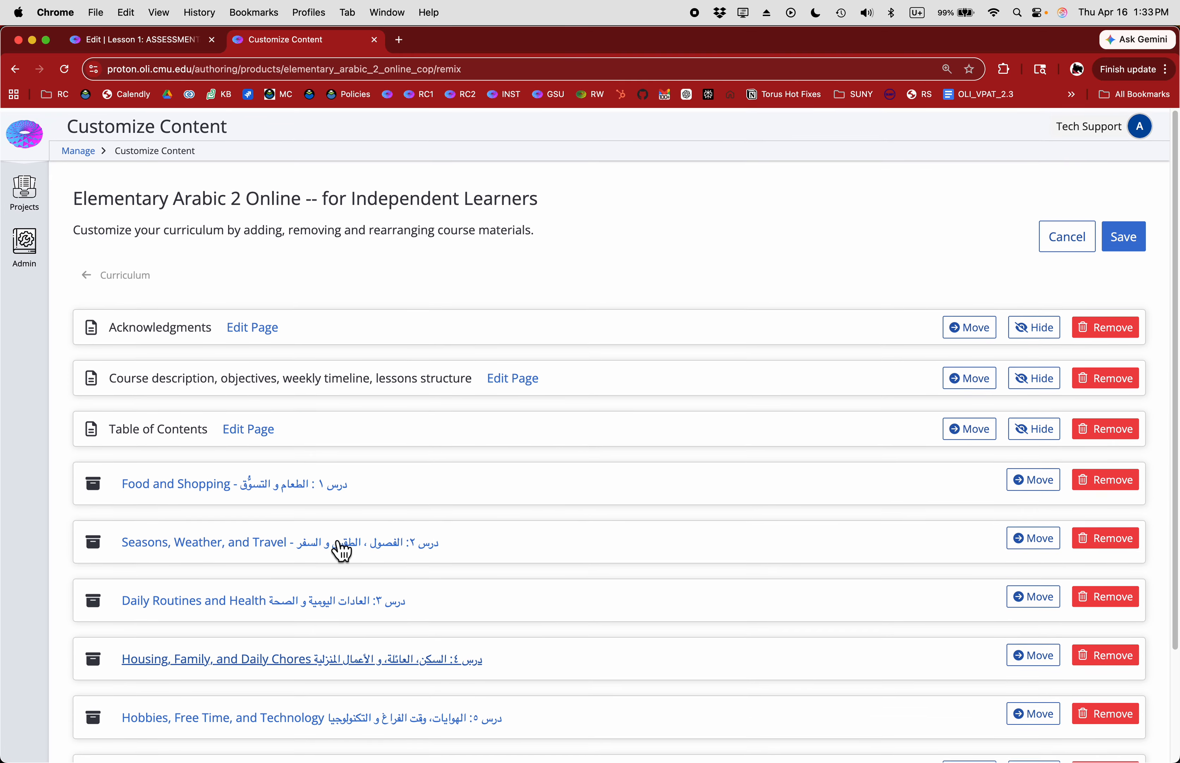
left_click(188, 598)
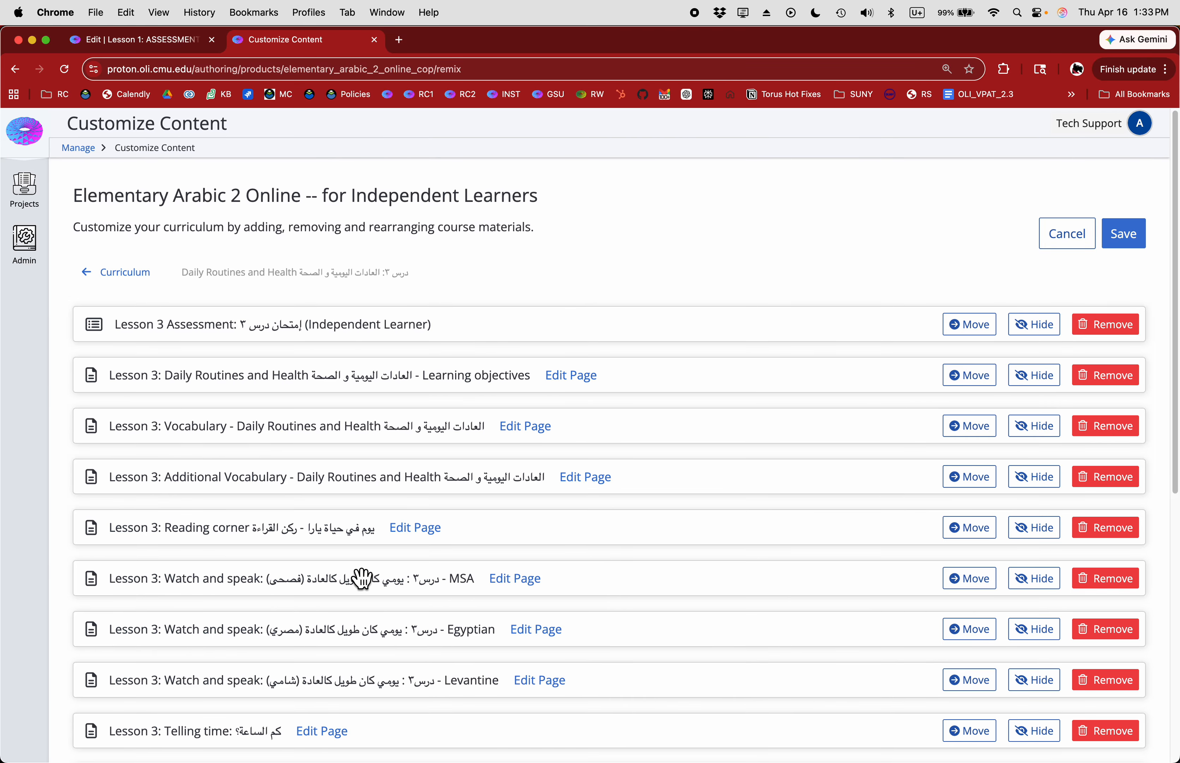
scroll(362, 578, "down", 5)
scroll(364, 566, "up", 5)
left_click_drag(213, 328, 497, 647)
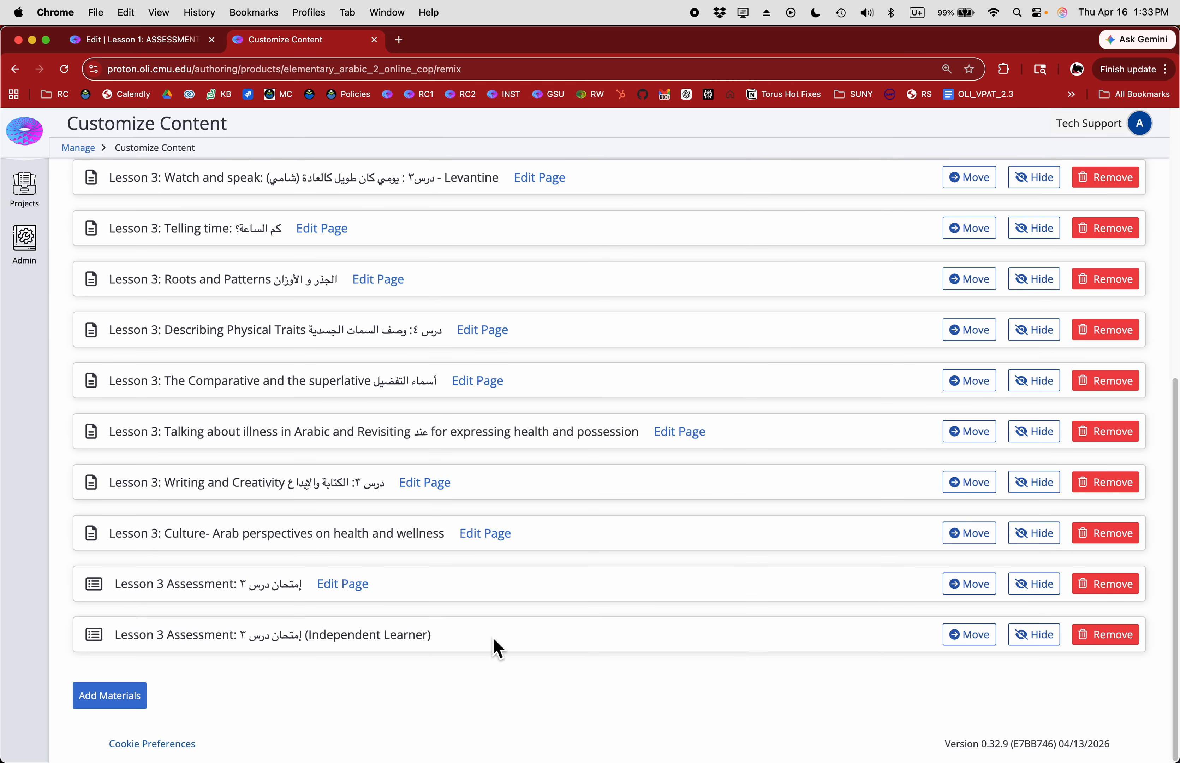
left_click(1113, 593)
left_click(754, 273)
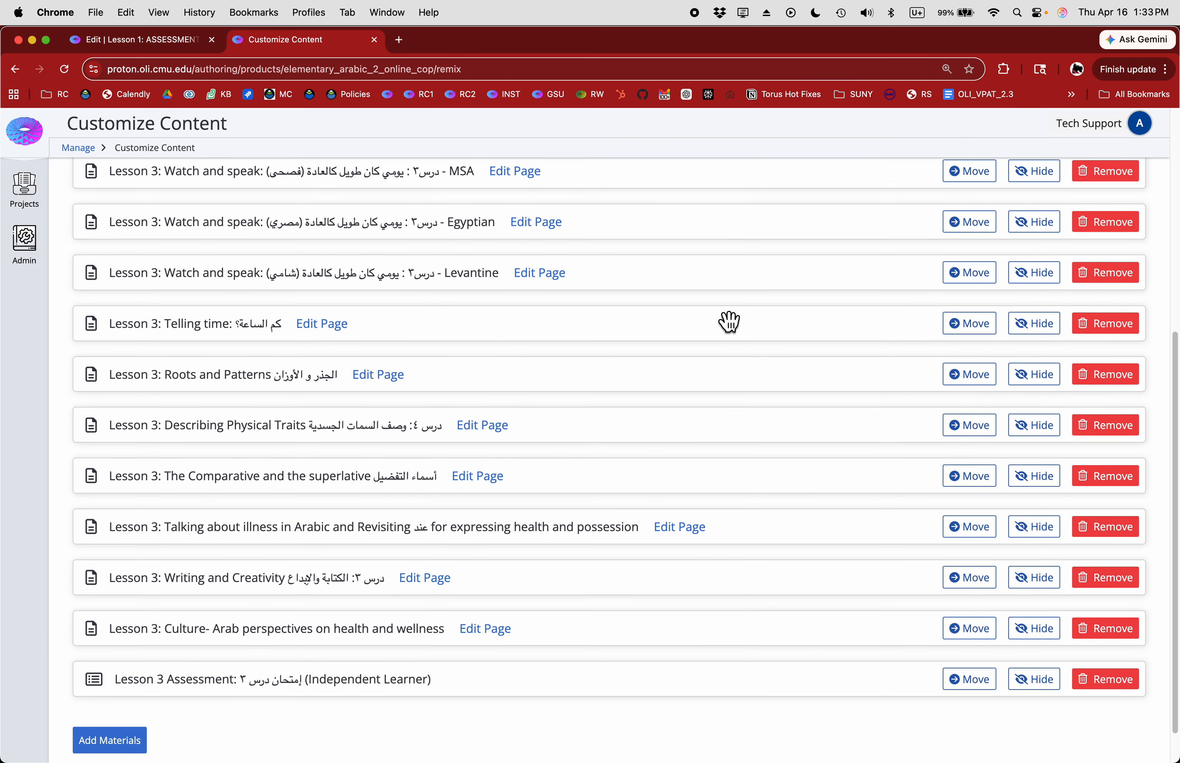
scroll(729, 322, "up", 10)
left_click(148, 279)
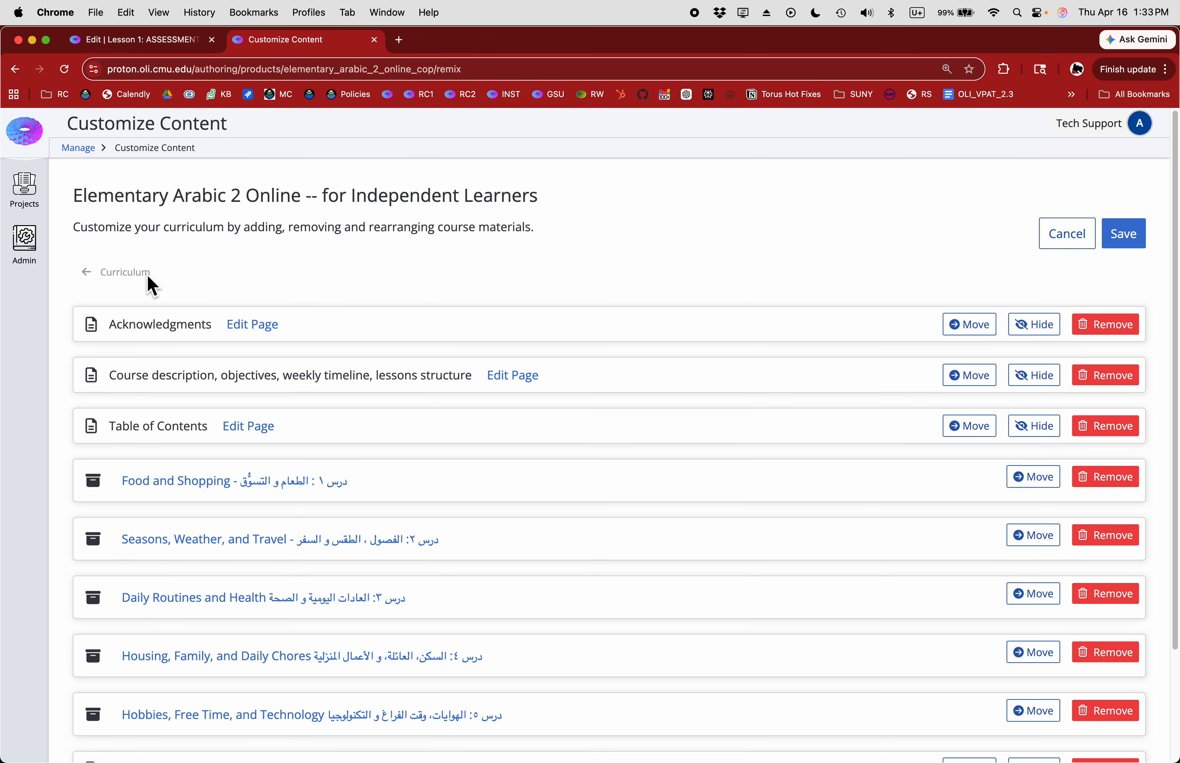
- In the Housing, Family, and Daily Chores unit, reorder the Lesson 4 Independent Learner assessment to the end and remove the original Lesson 4 assessment
scroll(200, 511, "down", 2)
scroll(201, 511, "down", 2)
left_click(194, 524)
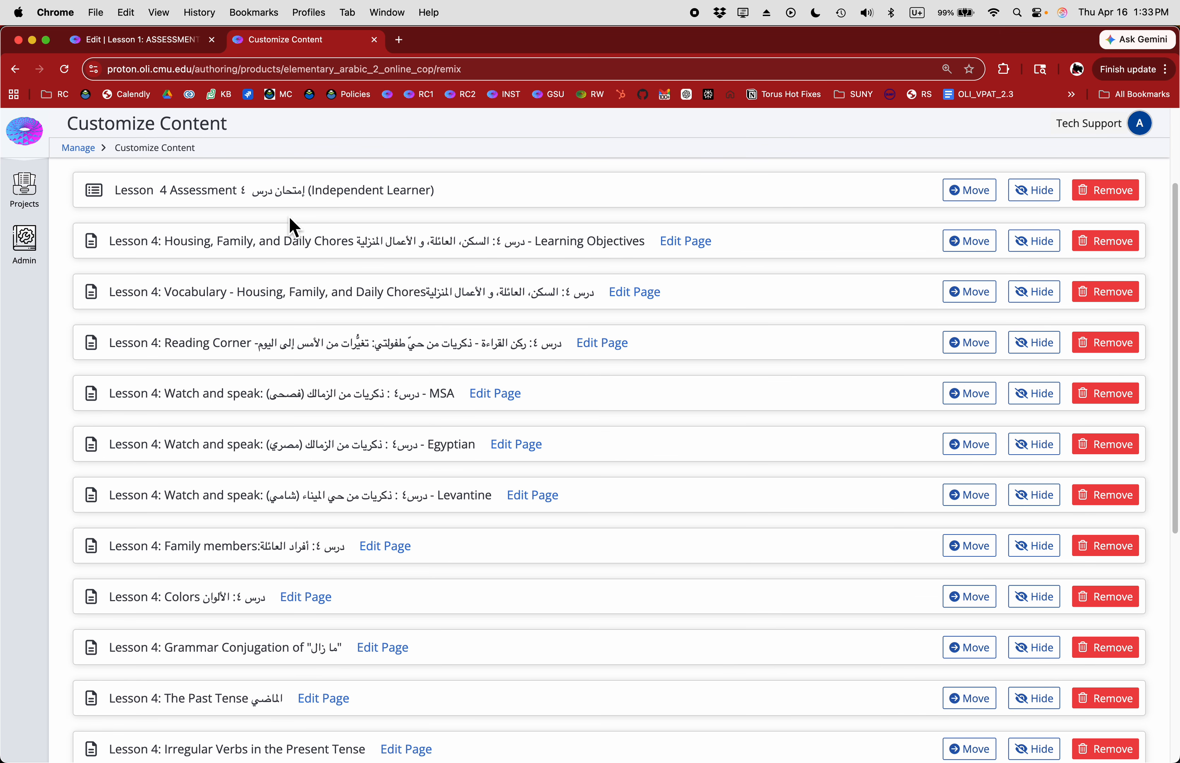
left_click_drag(266, 200, 282, 630)
left_click(1113, 592)
left_click(753, 271)
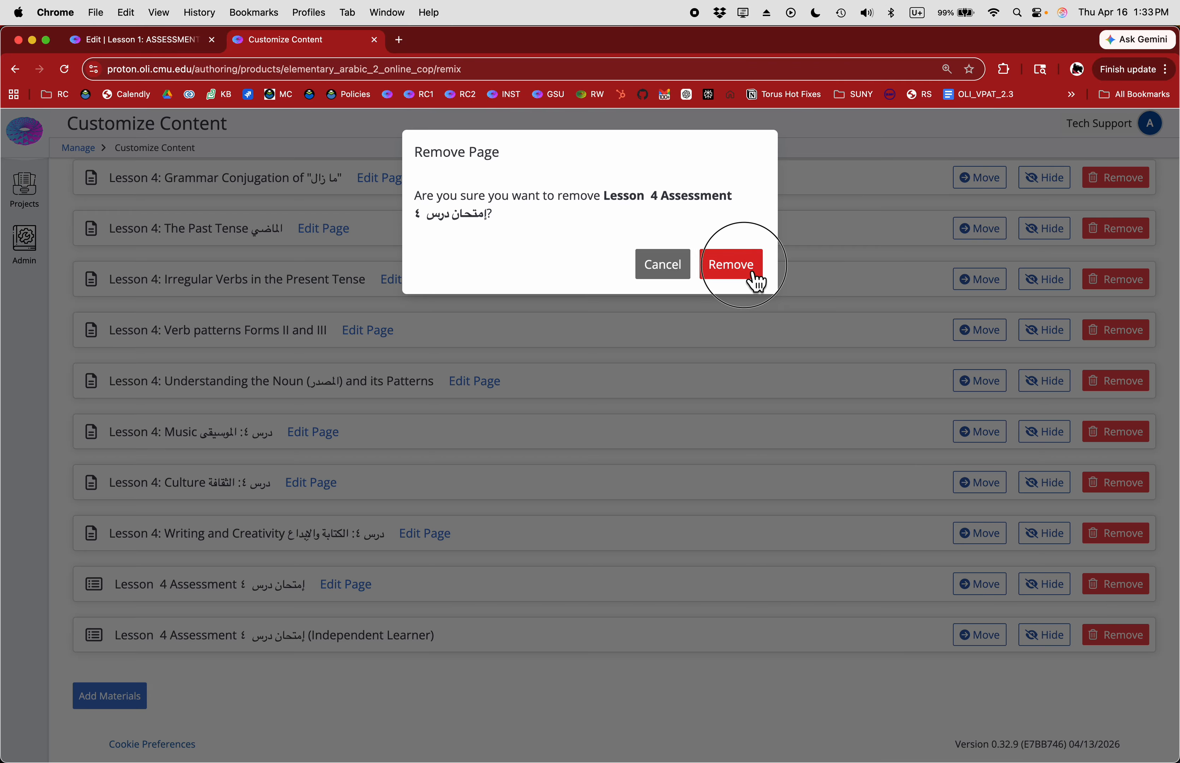
scroll(343, 319, "up", 2)
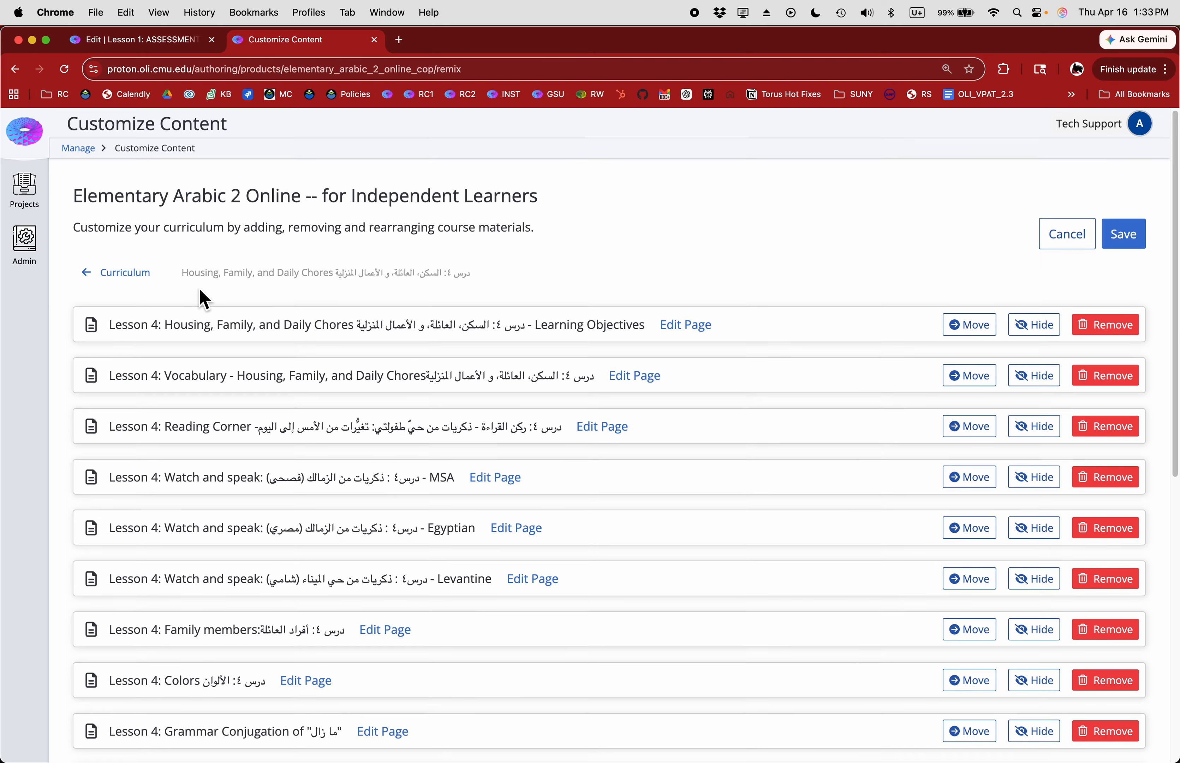
left_click(125, 274)
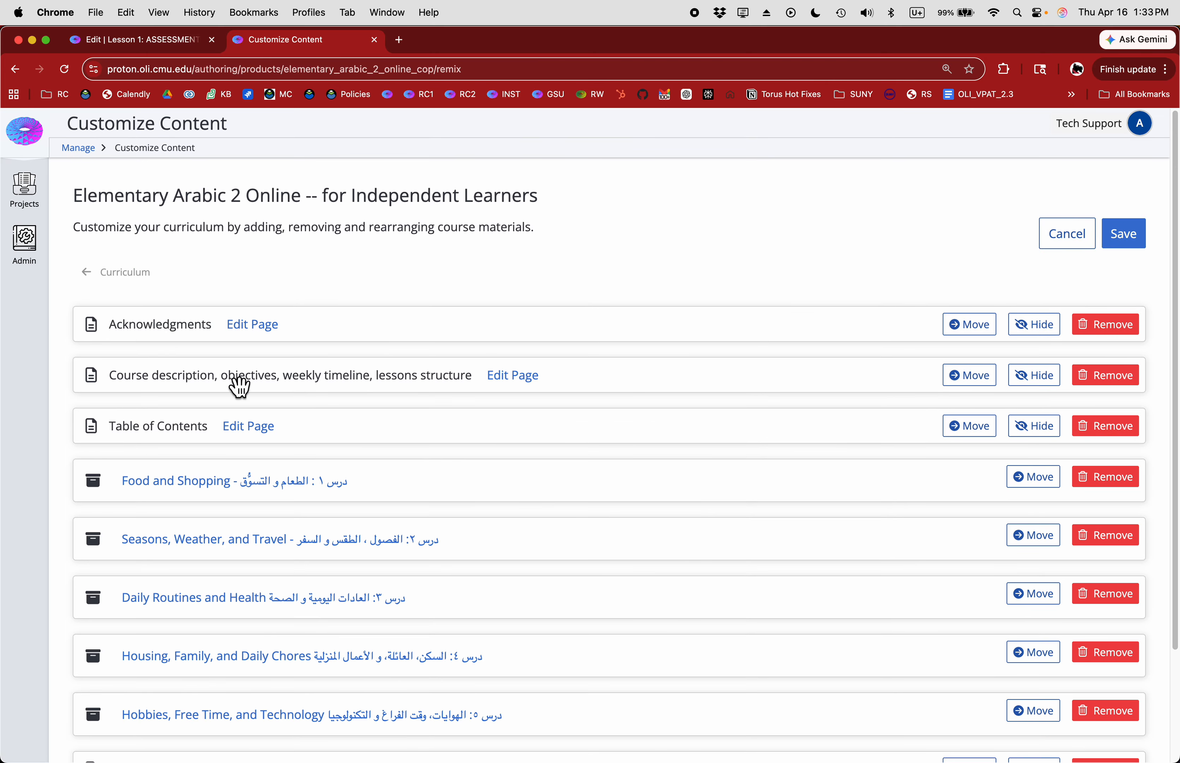
- In the Hobbies, Free Time, and Technology unit, reorder the Lesson 5 Independent Learner assessment to the end and remove the original Lesson 5 assessment
scroll(316, 474, "down", 3)
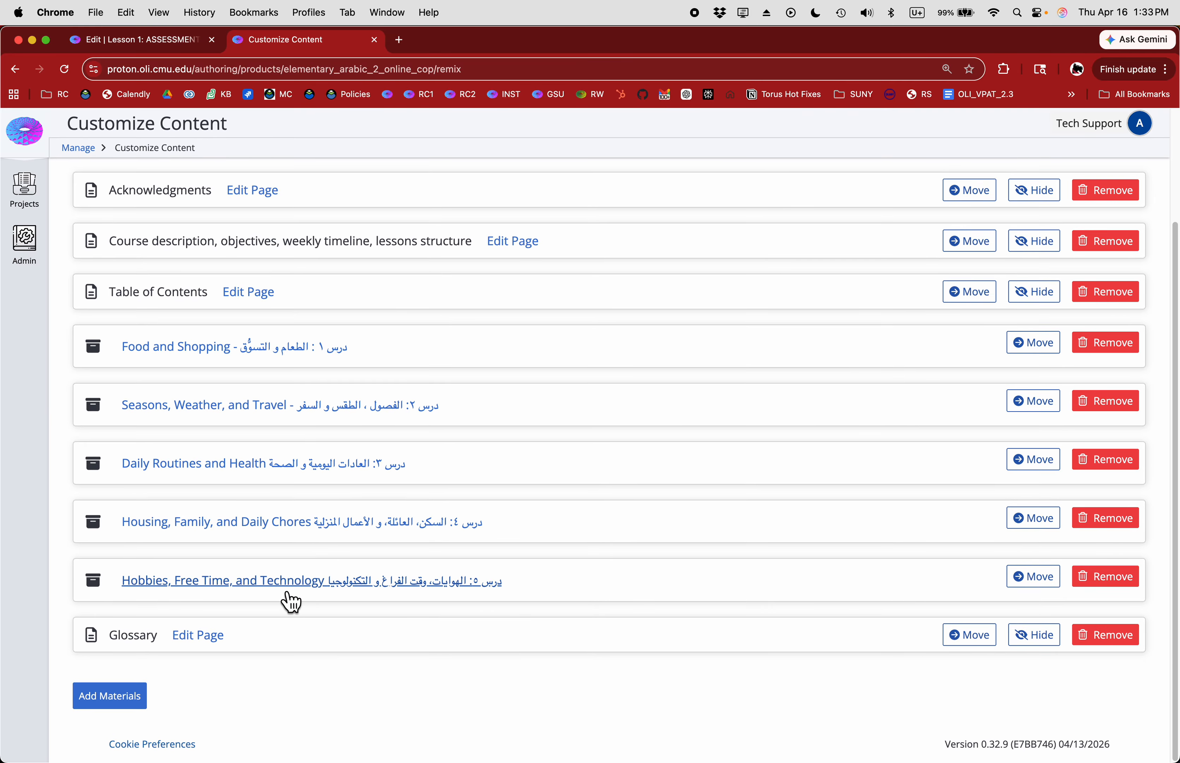
left_click(292, 581)
left_click_drag(200, 192, 285, 660)
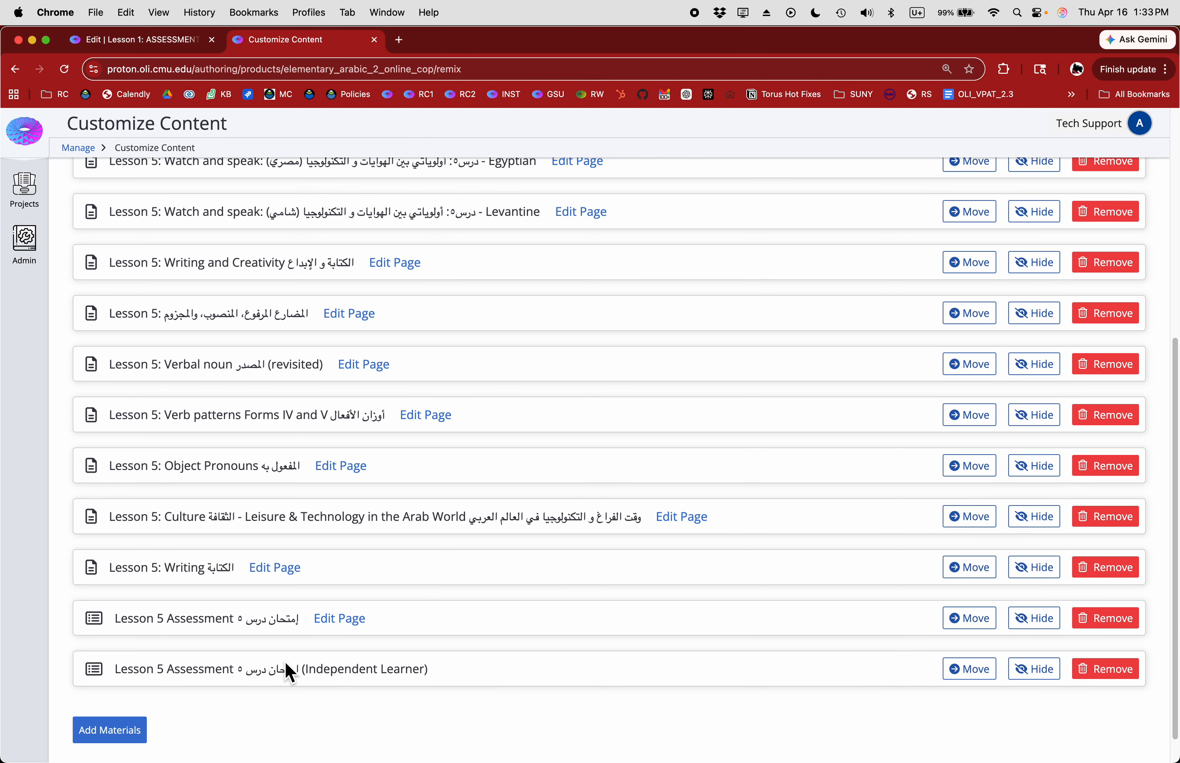
left_click(1106, 620)
left_click(766, 272)
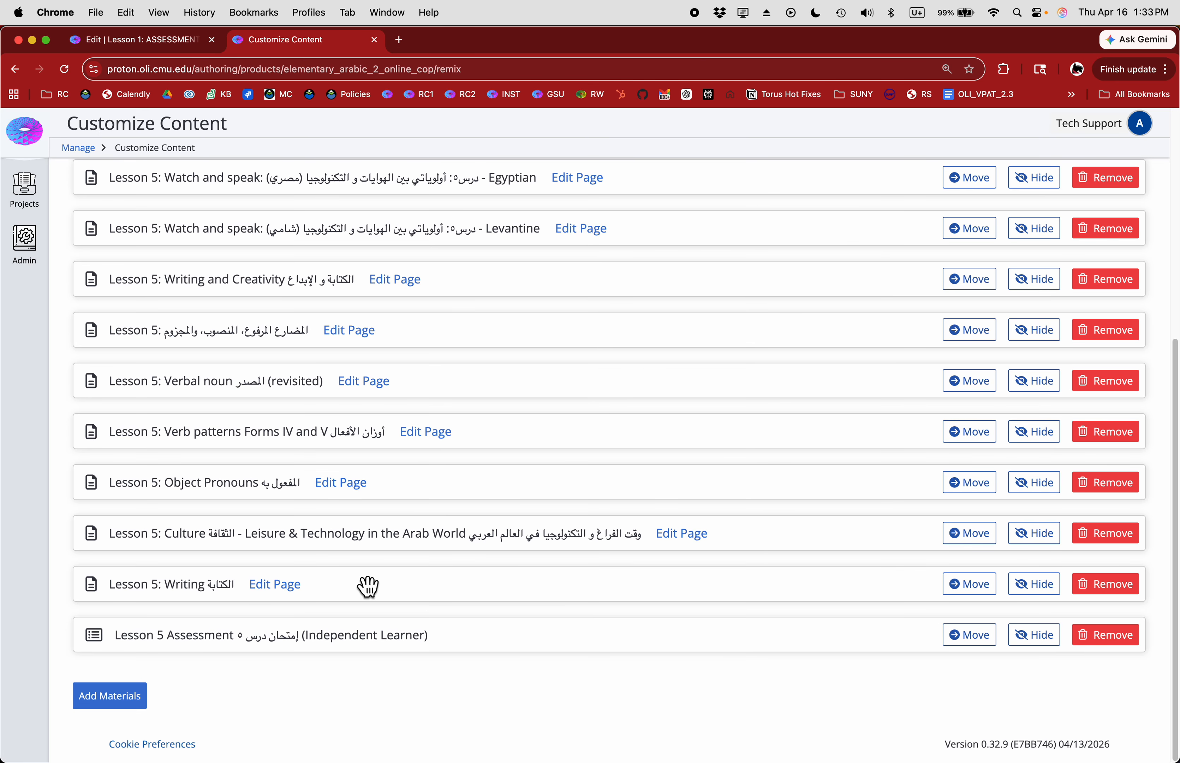
- Save the product's customized curriculum and review its details and paywall settings
scroll(604, 554, "up", 10)
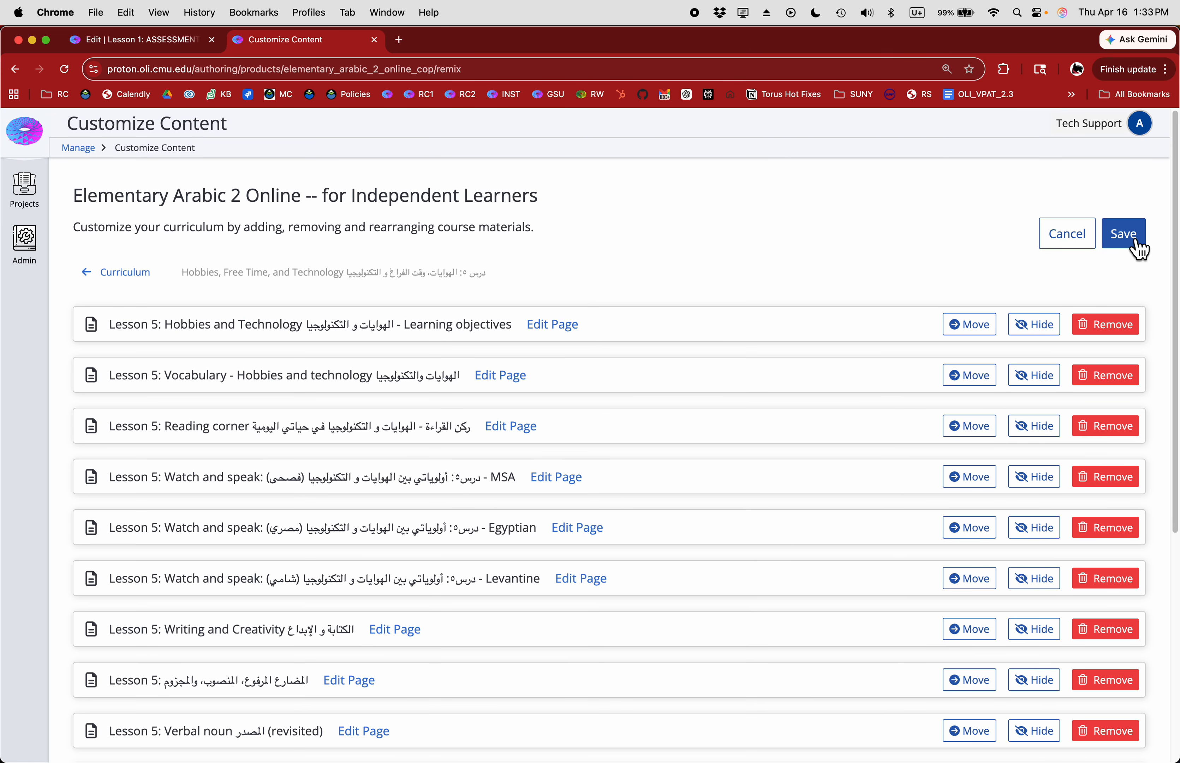
left_click(1136, 248)
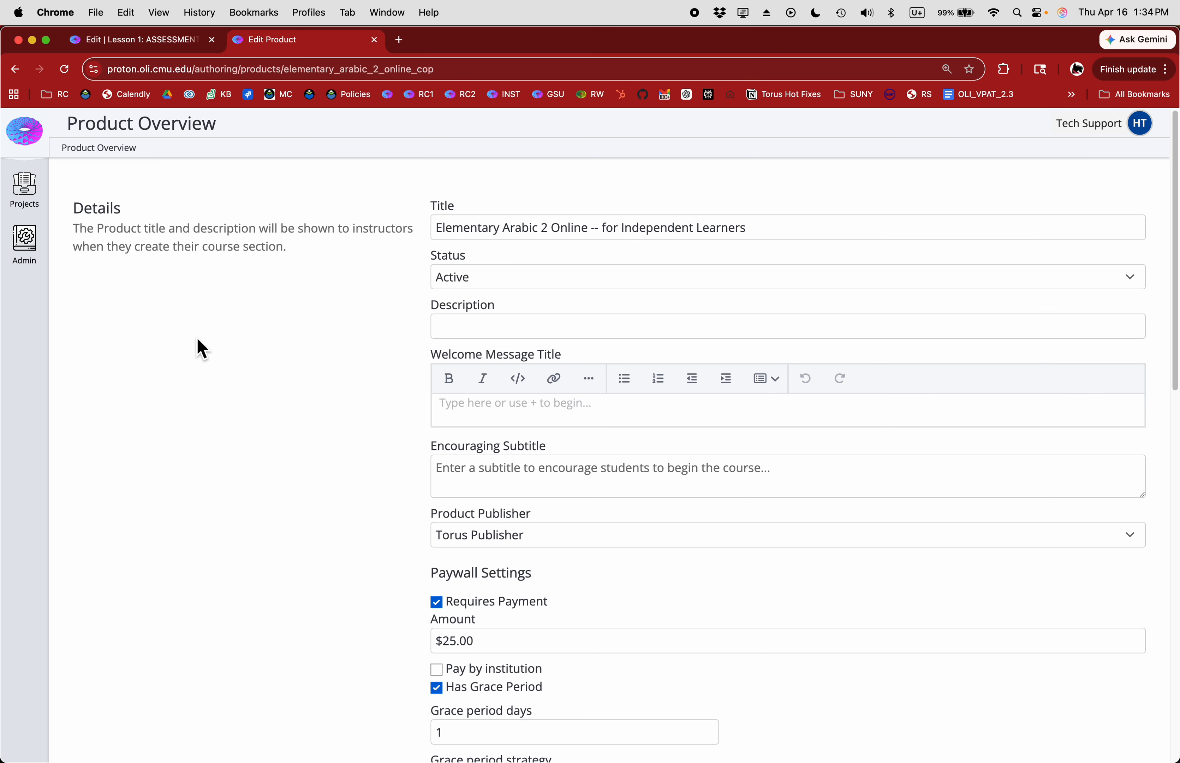
scroll(301, 476, "down", 5)
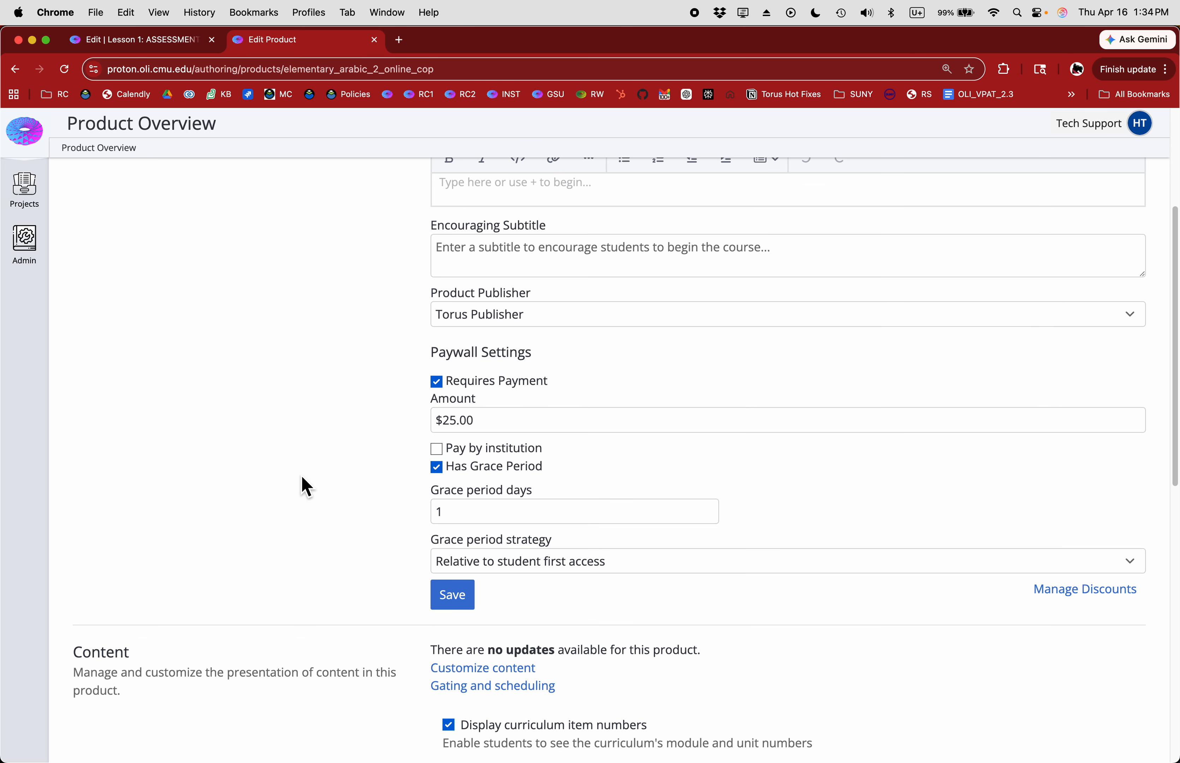
scroll(302, 477, "down", 2)
scroll(302, 477, "up", 7)
- Return to the Elementary Arabic 2 Online authoring project and open its list of all pages
left_click(20, 70)
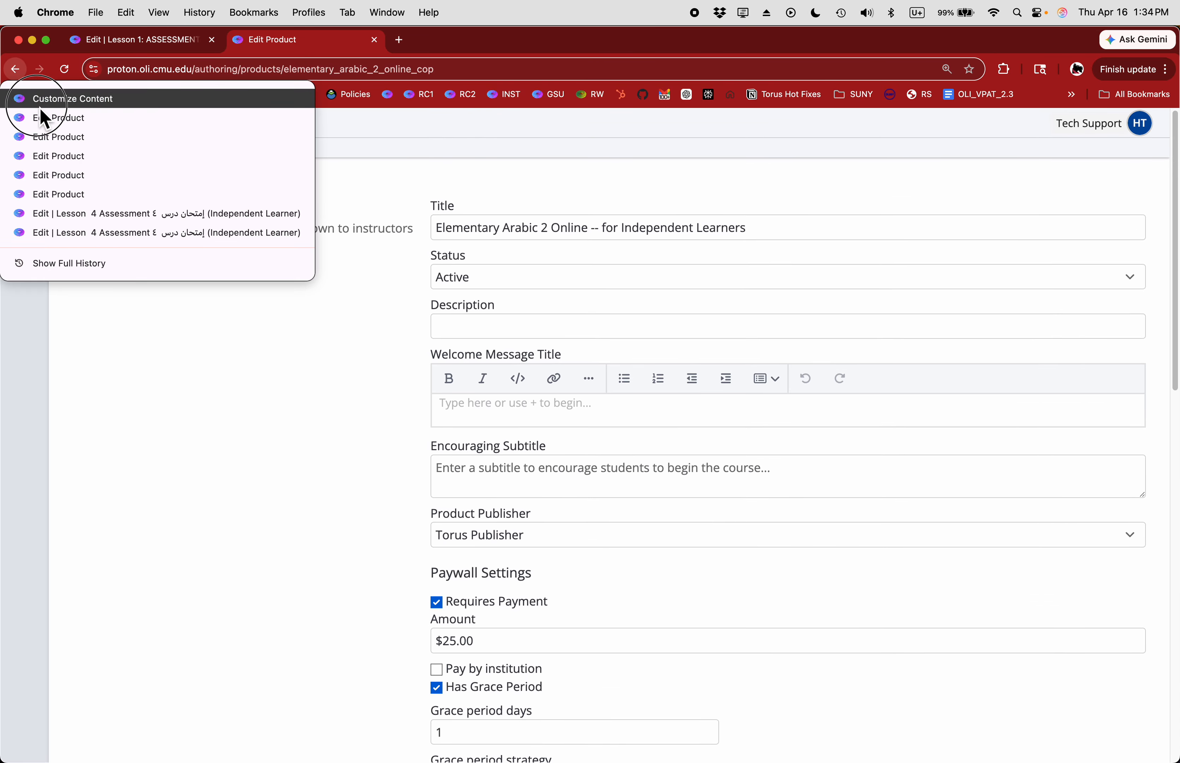
left_click(77, 239)
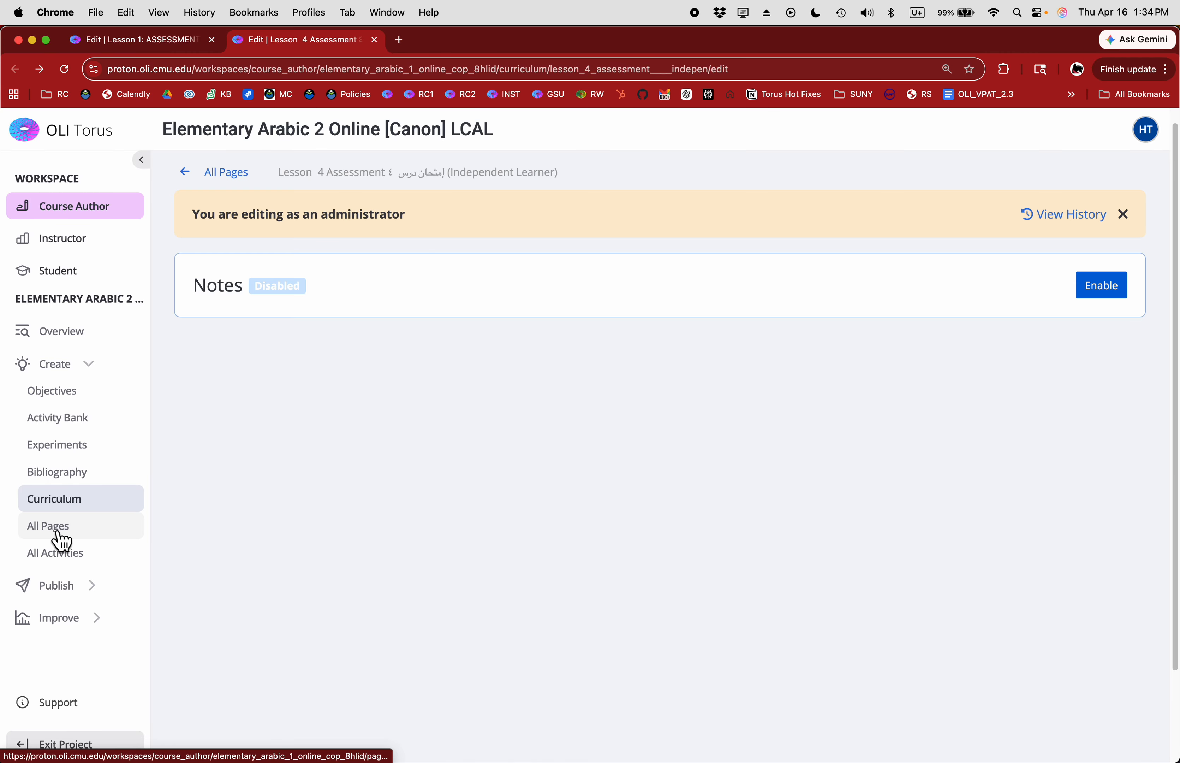
left_click(60, 540)
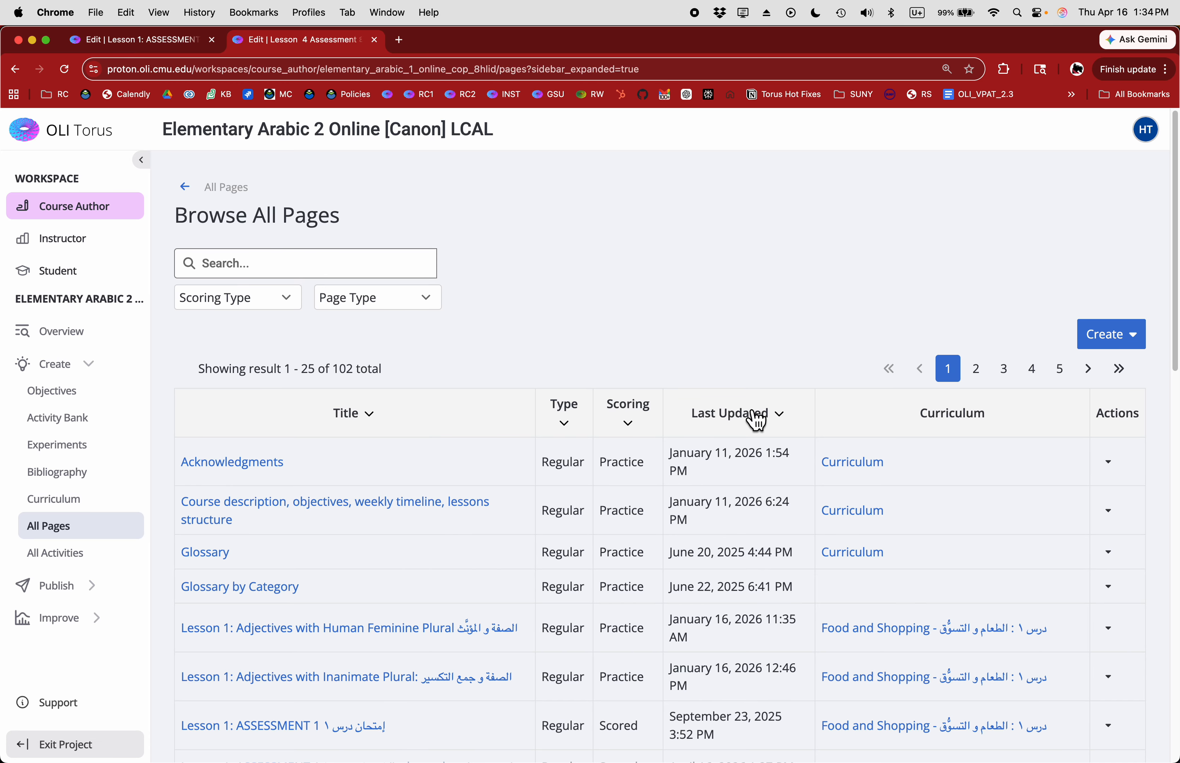
- Sort the project's pages by last updated date and filter them to the Scored scoring type
left_click(754, 429)
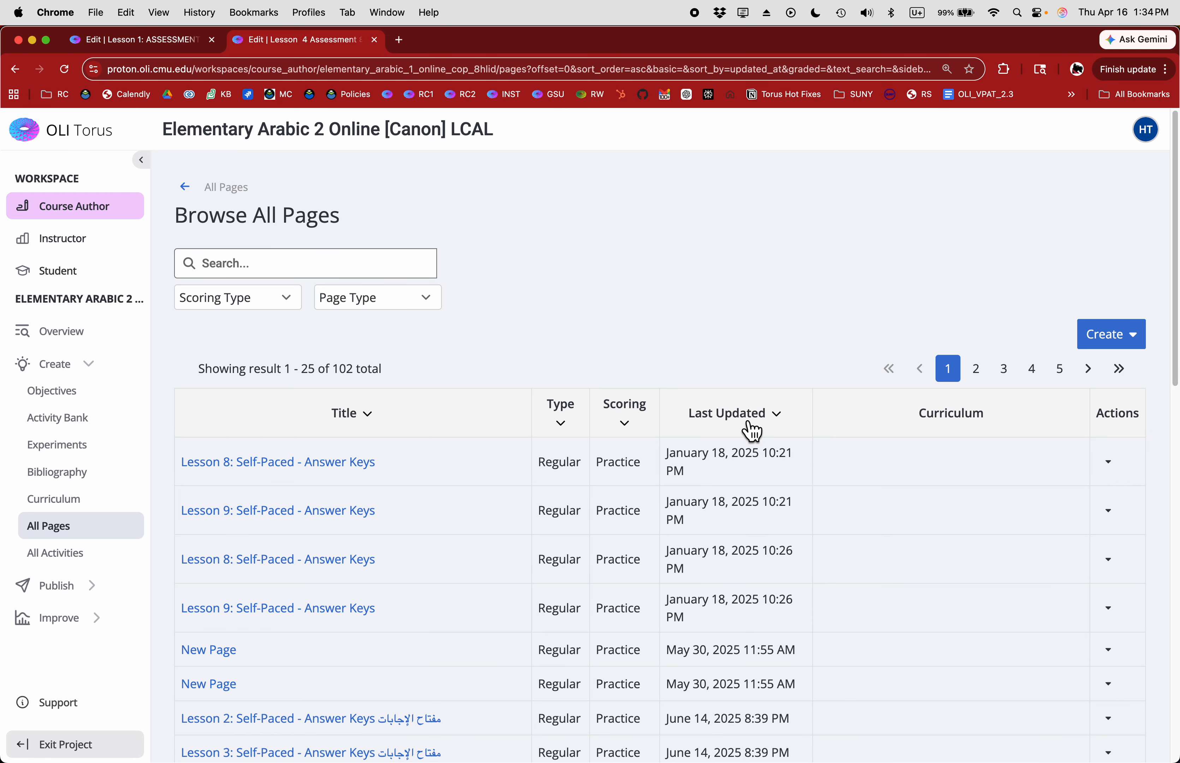
scroll(751, 430, "down", 3)
scroll(751, 431, "up", 2)
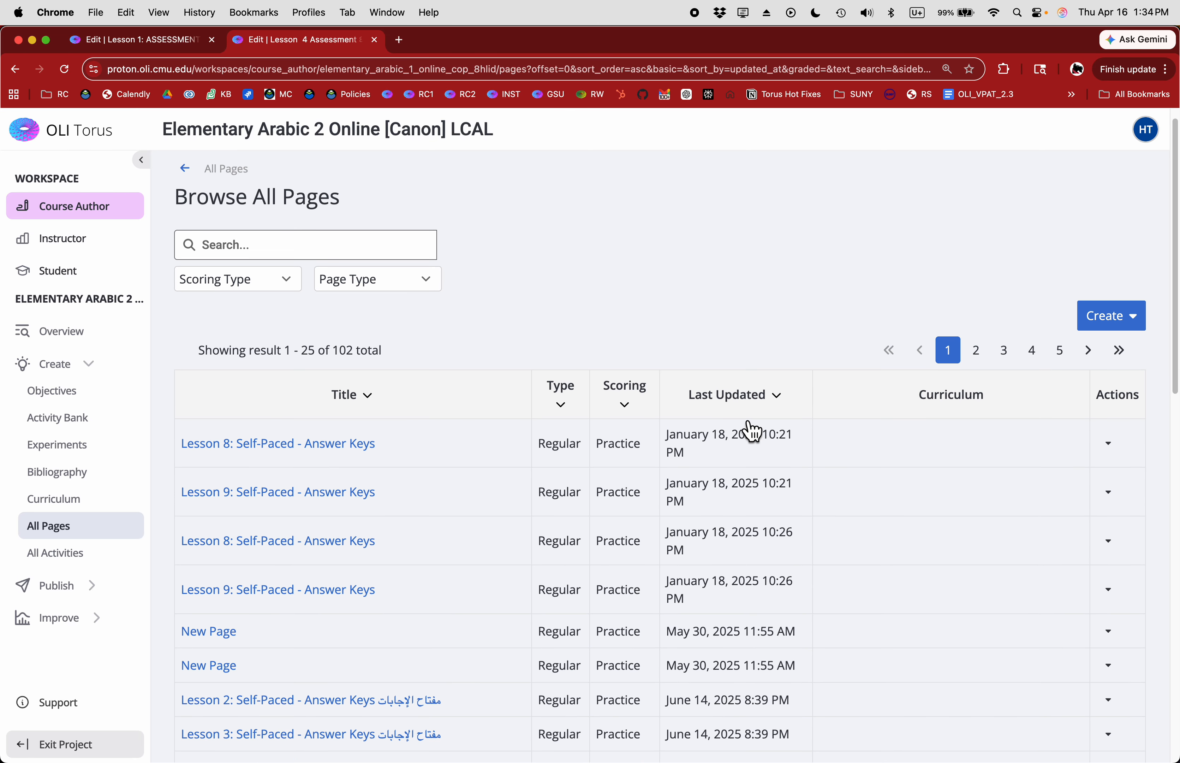
left_click(262, 284)
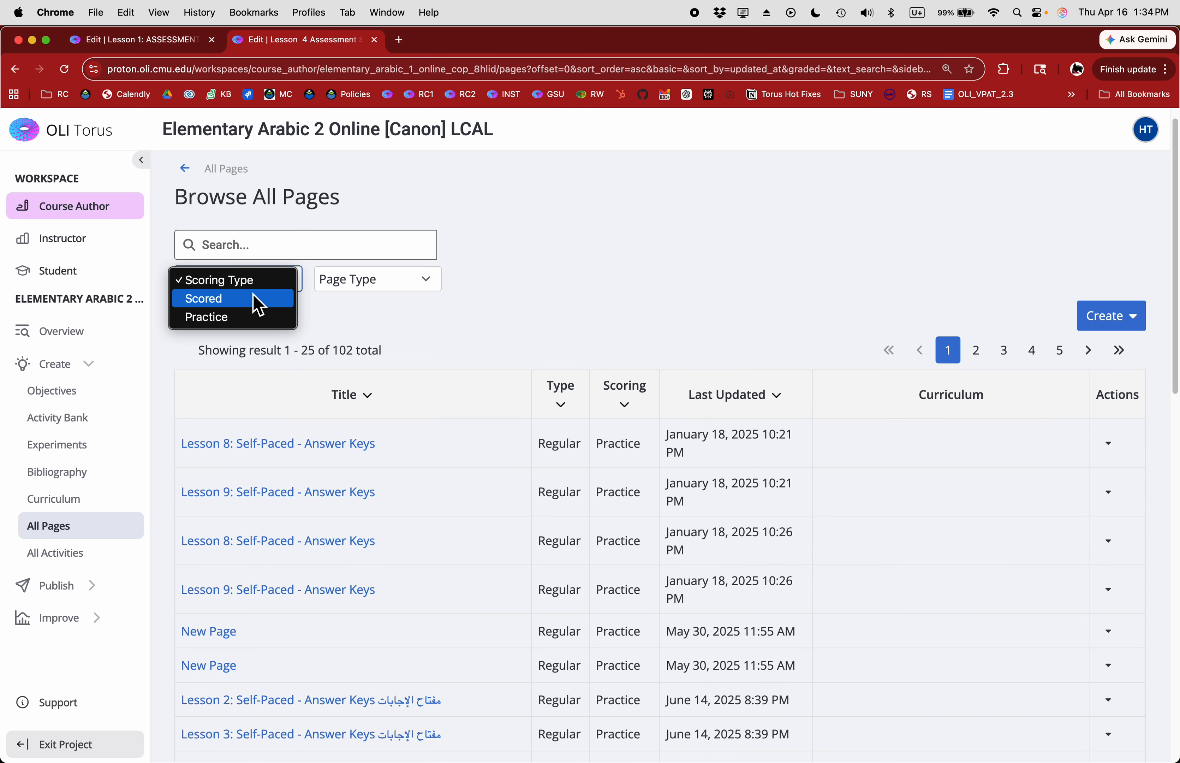
left_click(246, 317)
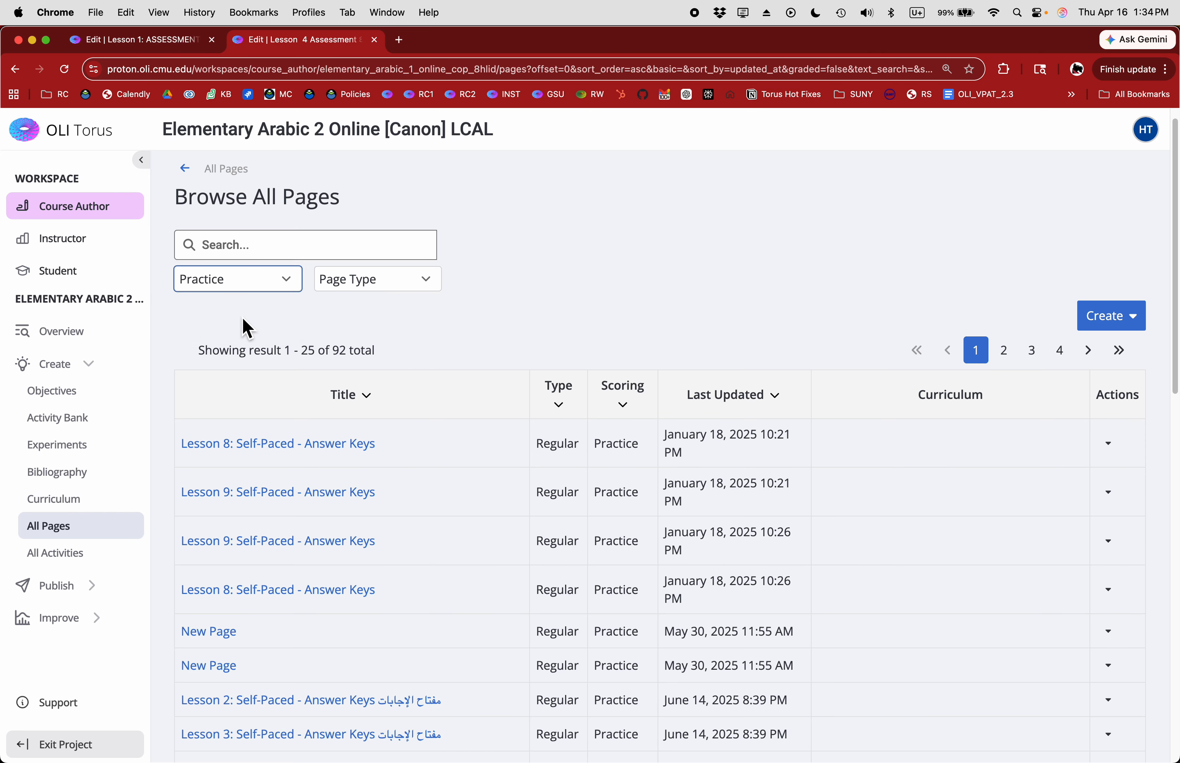
left_click(241, 278)
left_click(243, 262)
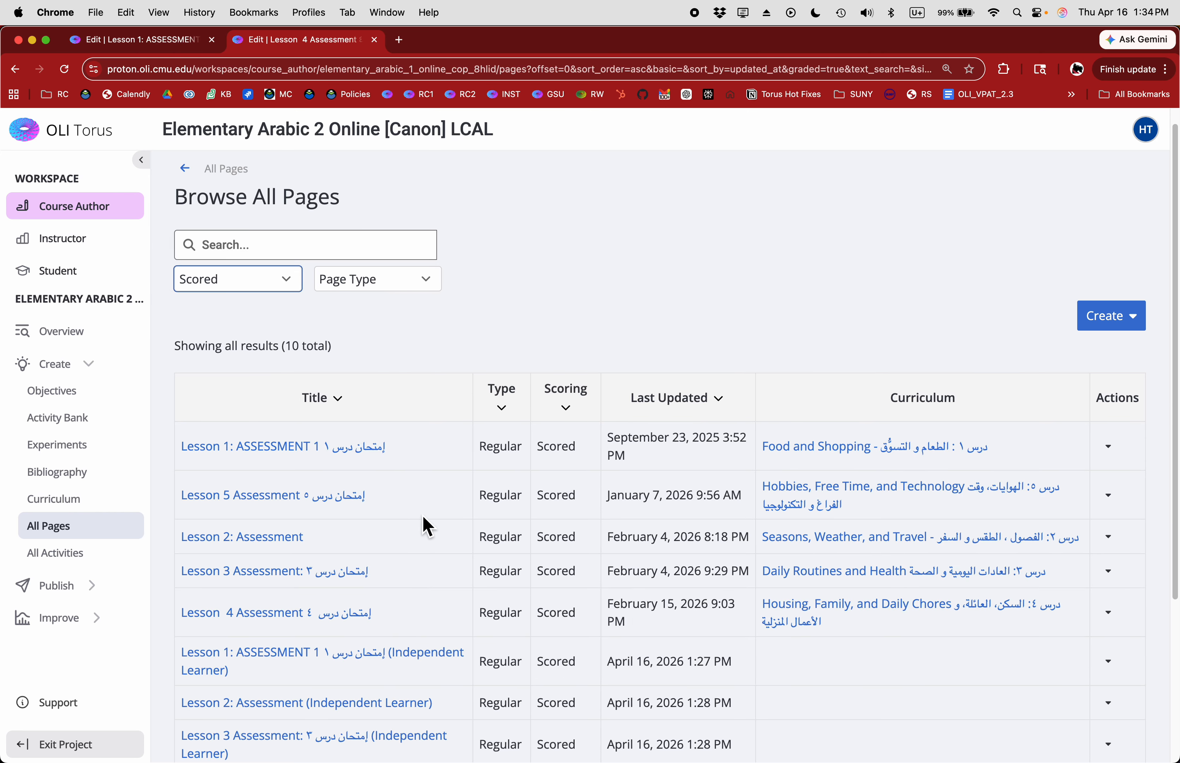
scroll(430, 524, "down", 5)
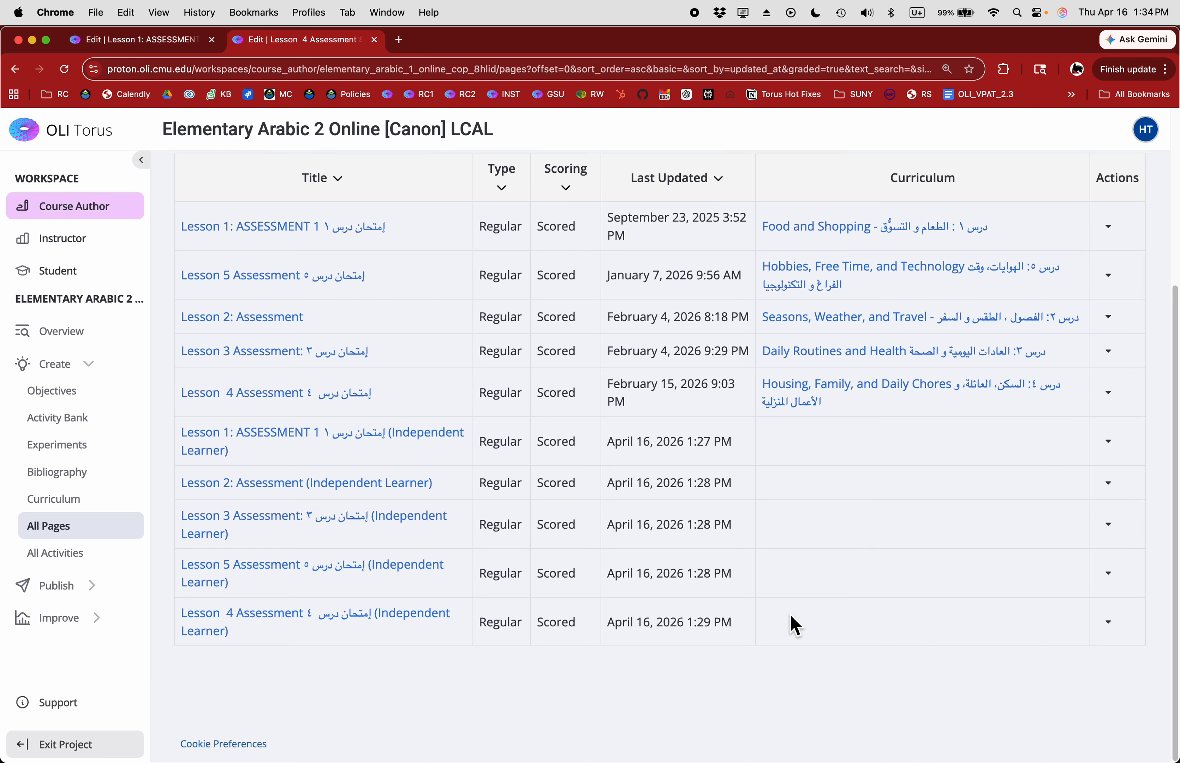
left_click(1111, 442)
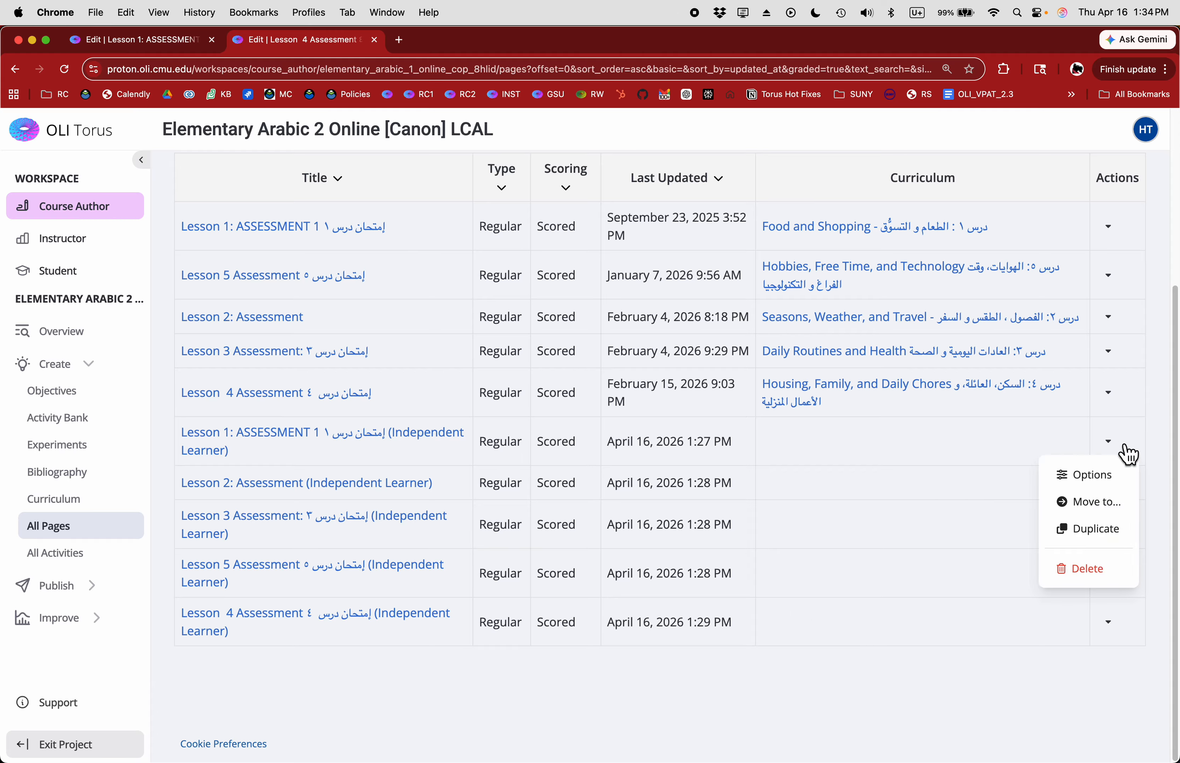
left_click(1122, 455)
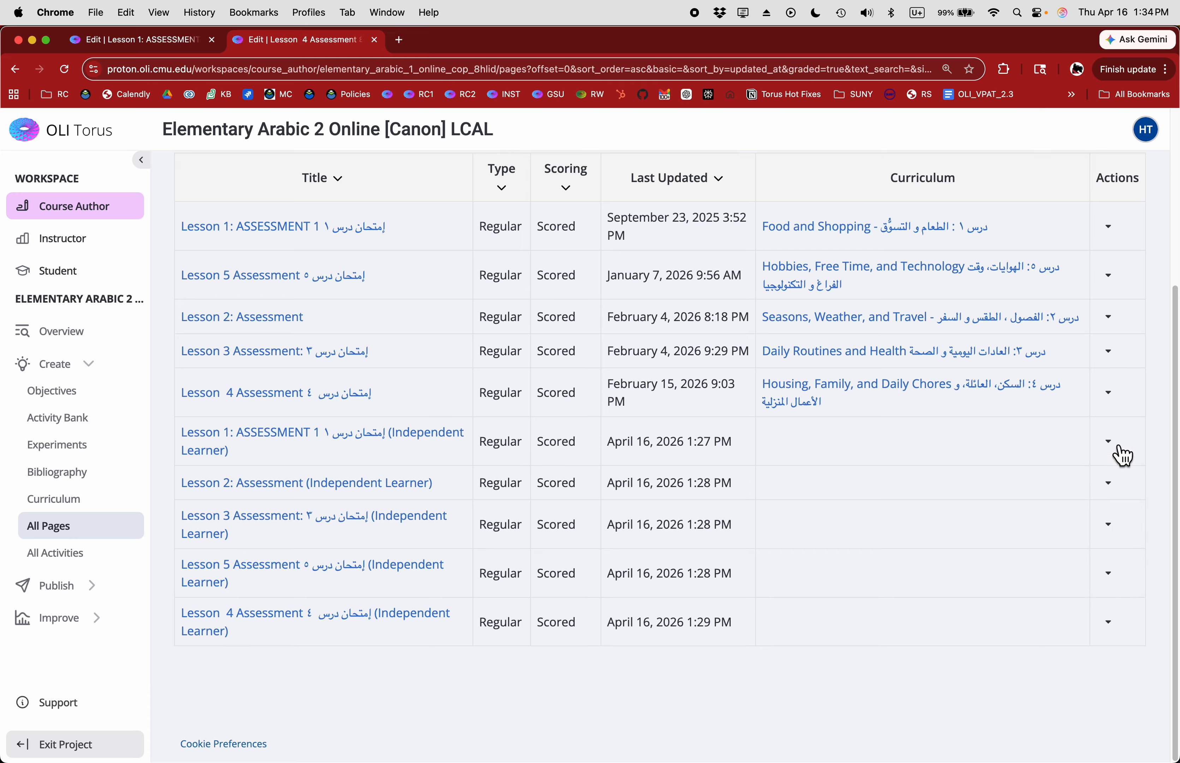
left_click(1121, 455)
left_click(1107, 506)
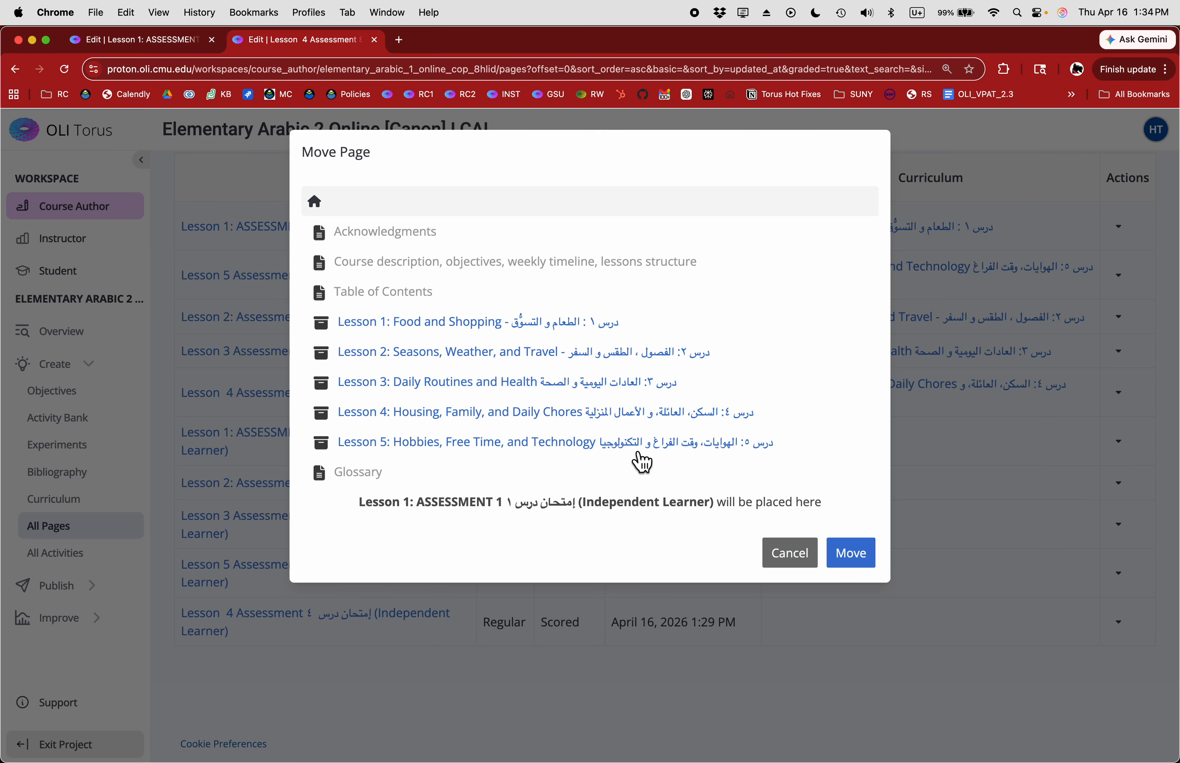
left_click(449, 324)
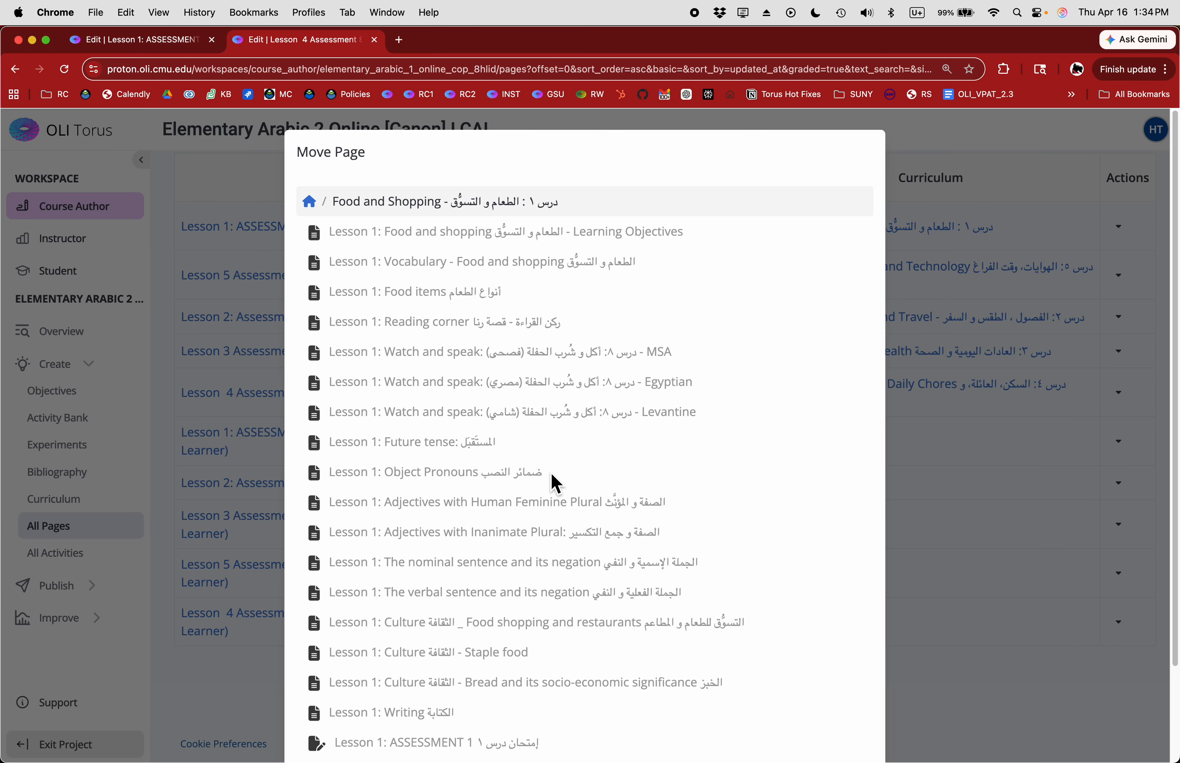
scroll(554, 482, "down", 3)
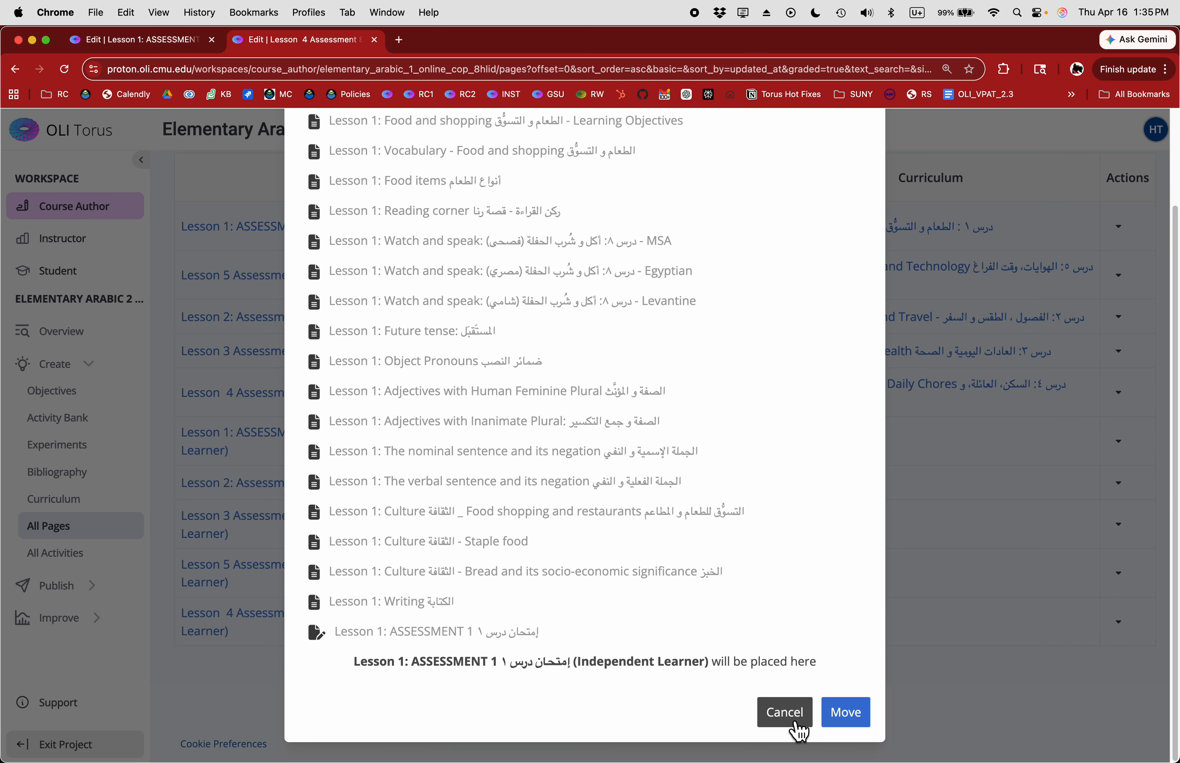
scroll(592, 464, "up", 3)
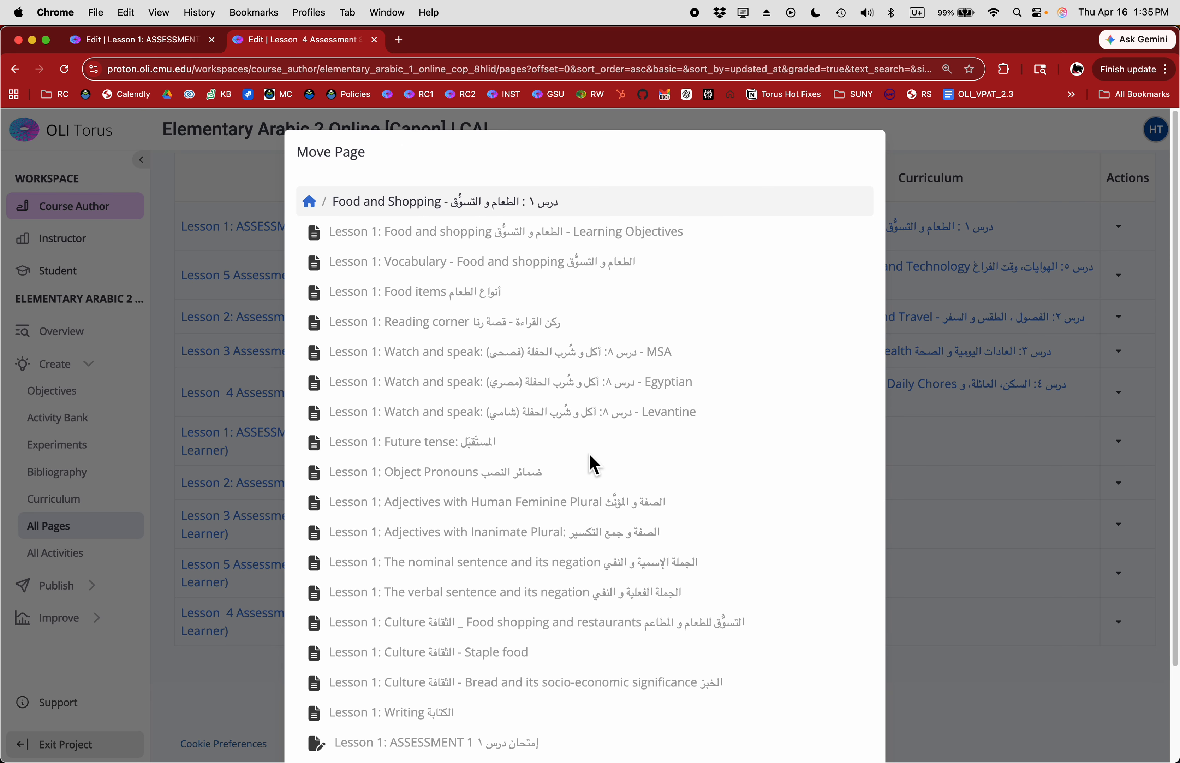
scroll(594, 464, "down", 3)
left_click(784, 712)
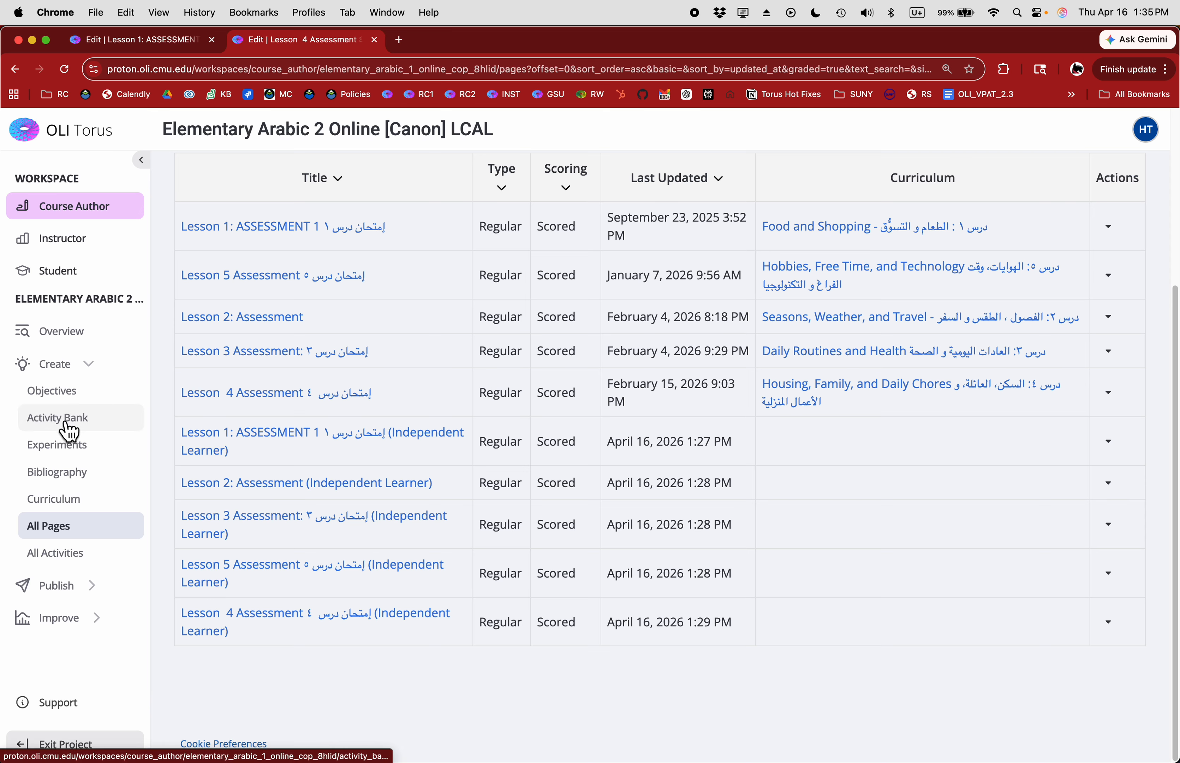
- Open the authoring project's curriculum and review its top-level pages and five lesson units
left_click(70, 516)
scroll(641, 537, "down", 5)
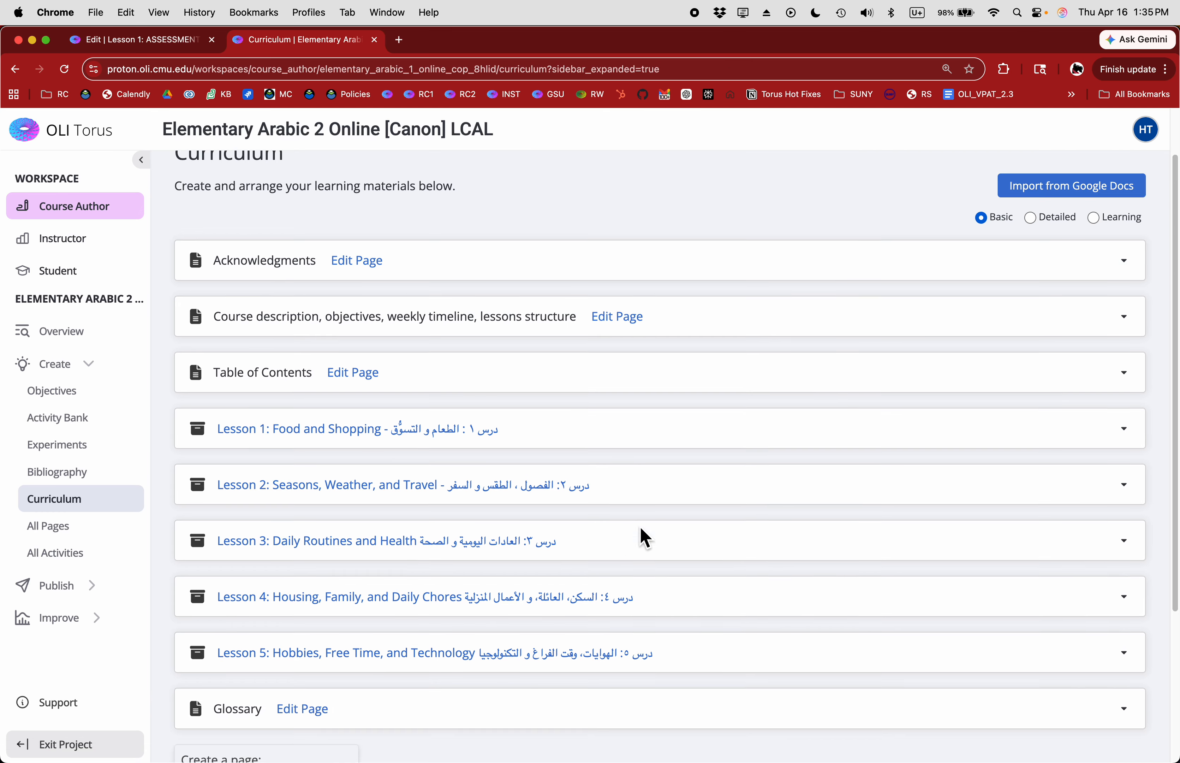
scroll(553, 446, "up", 5)
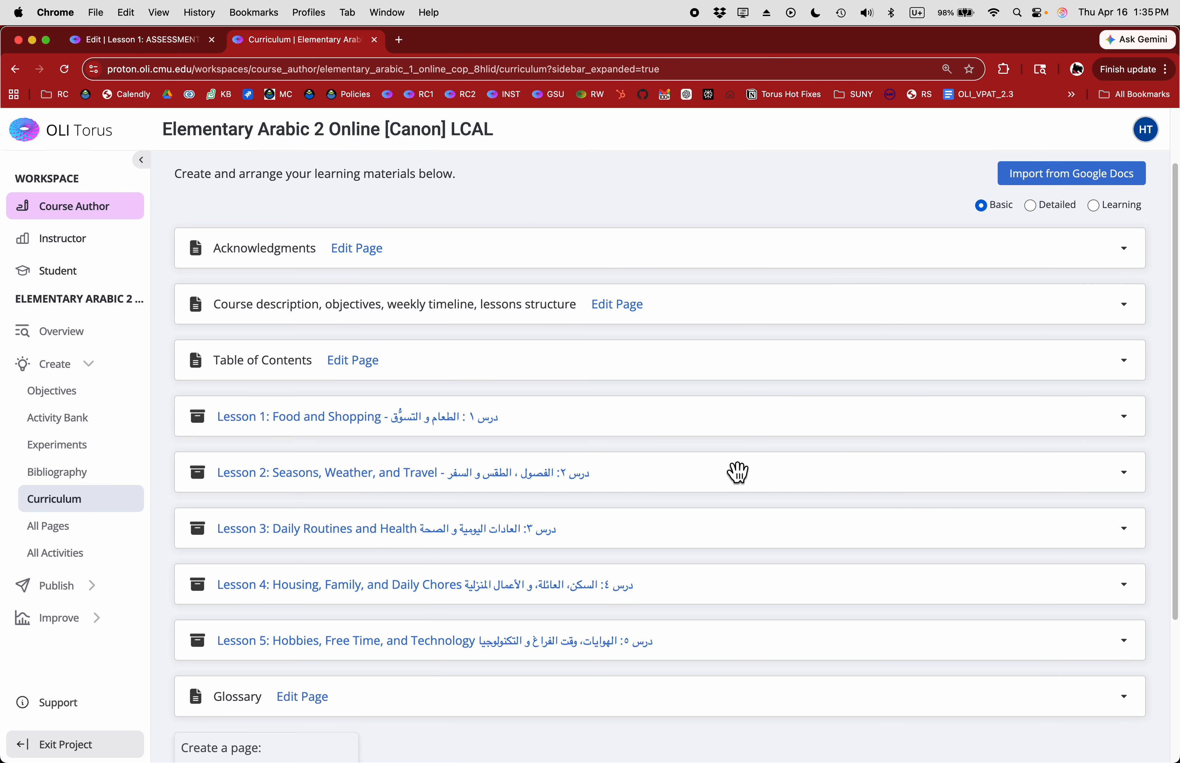
scroll(697, 485, "down", 2)
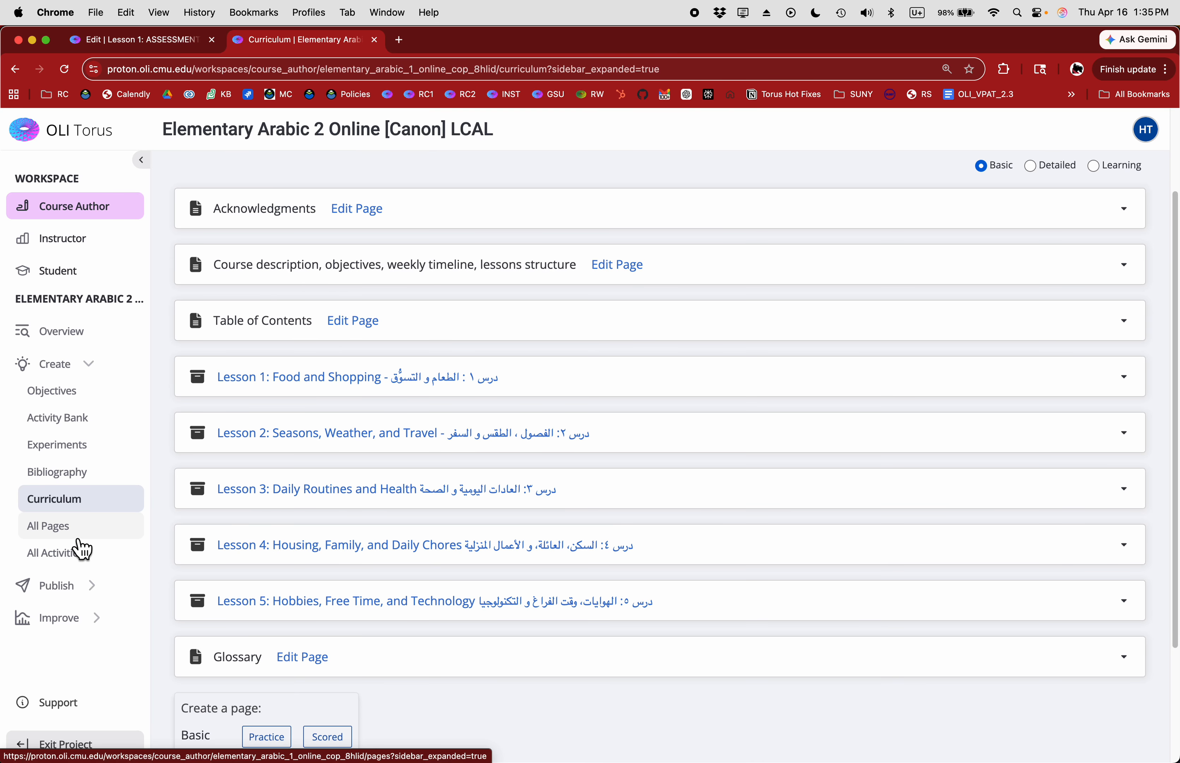
scroll(77, 551, "down", 1)
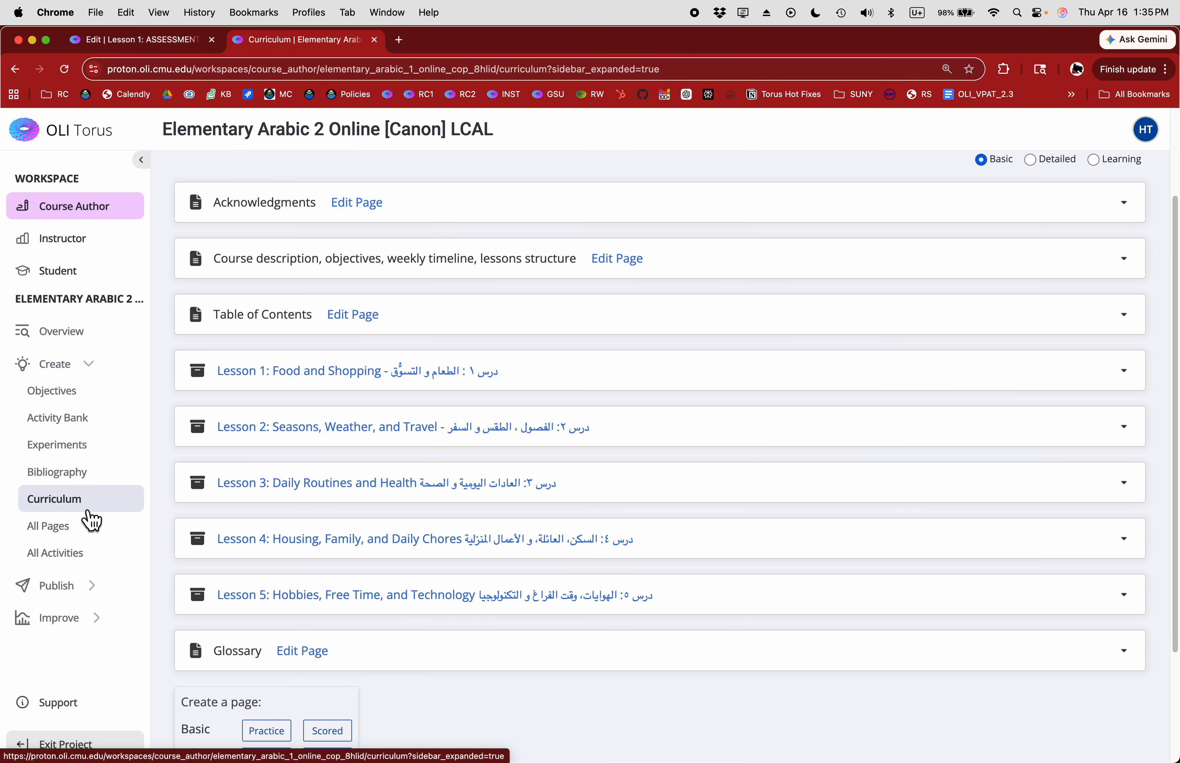
- Open the content customization of the product Elementary Arabic 2 Online -- for Independent Learners
left_click(52, 585)
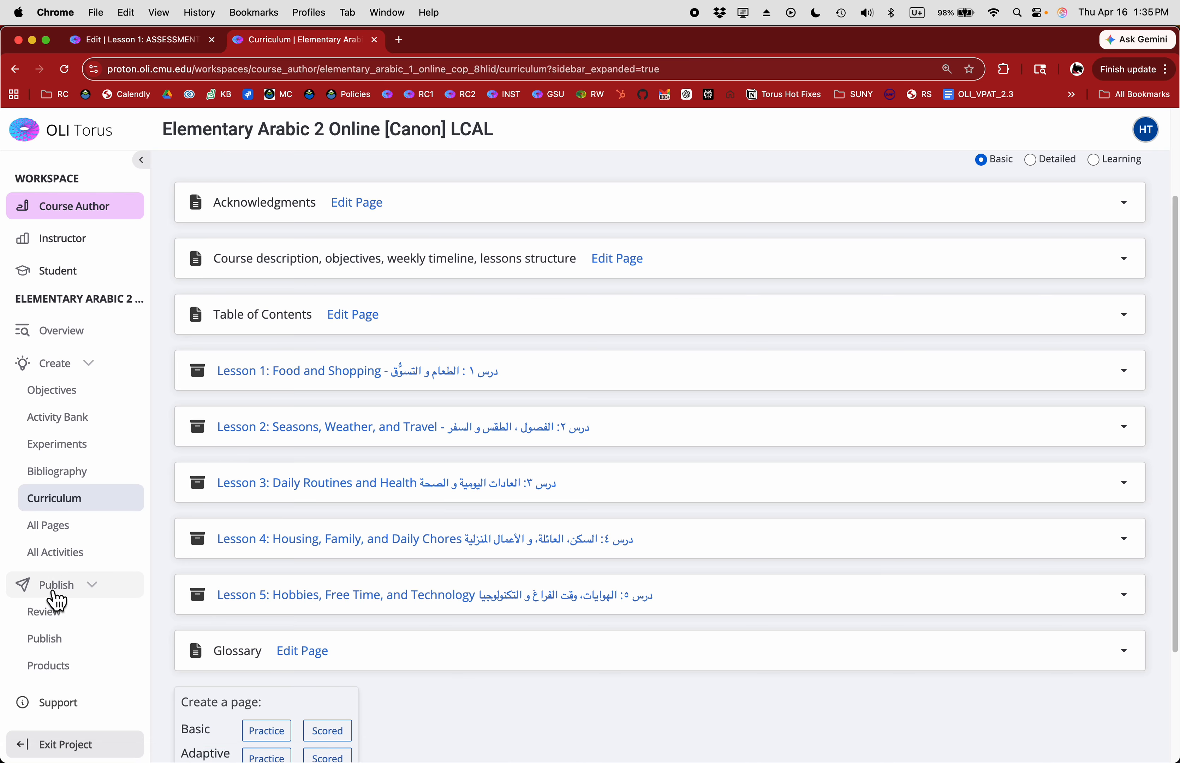
scroll(70, 620, "down", 3)
left_click(65, 659)
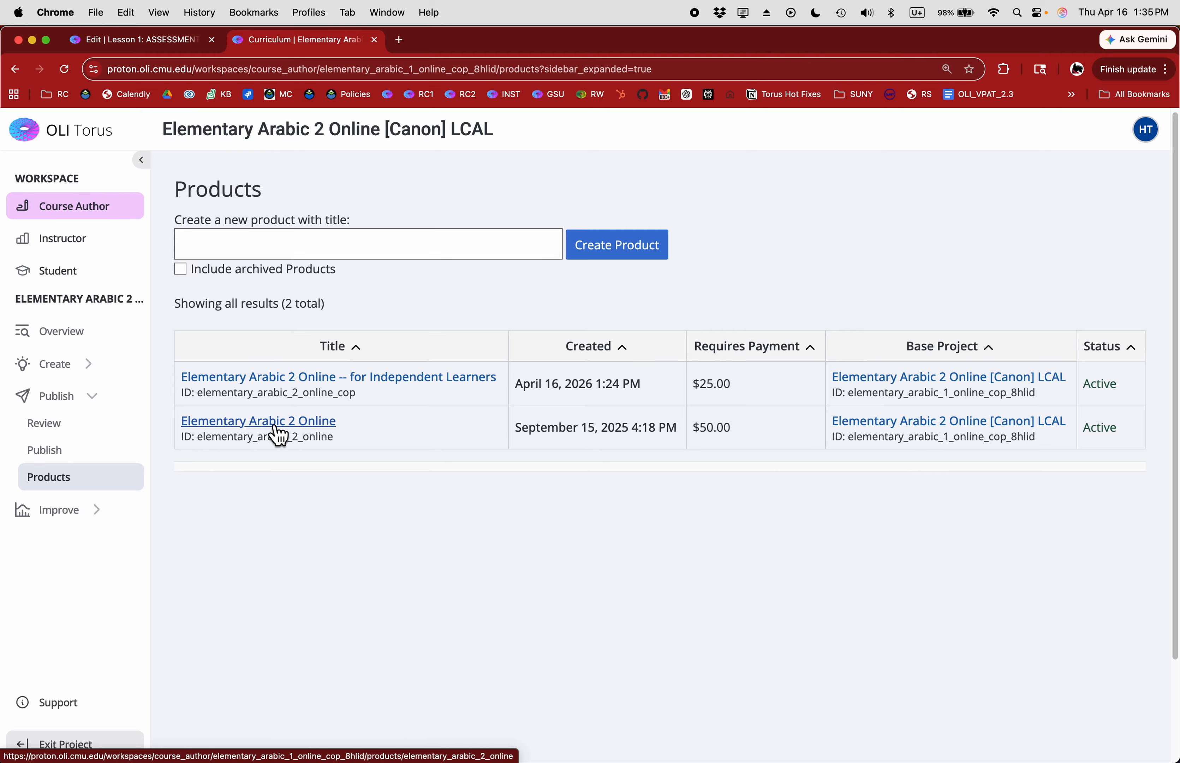
left_click(317, 382)
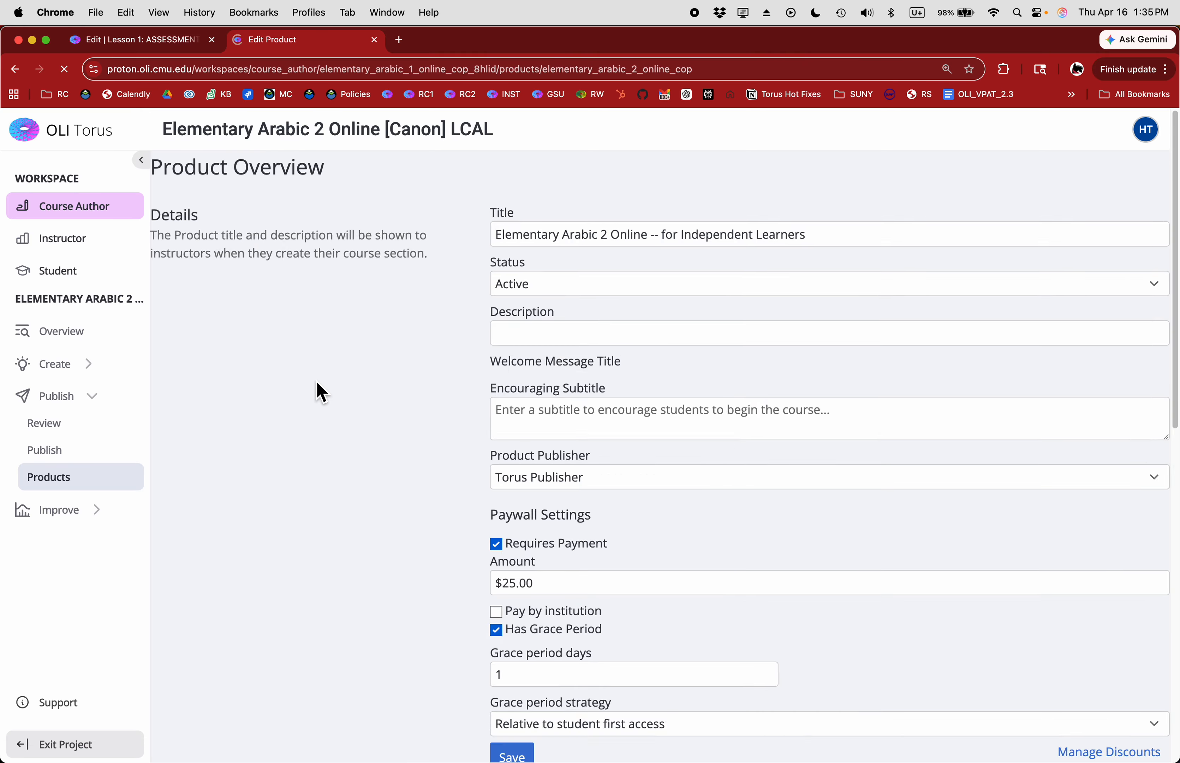
scroll(410, 465, "down", 10)
left_click(546, 555)
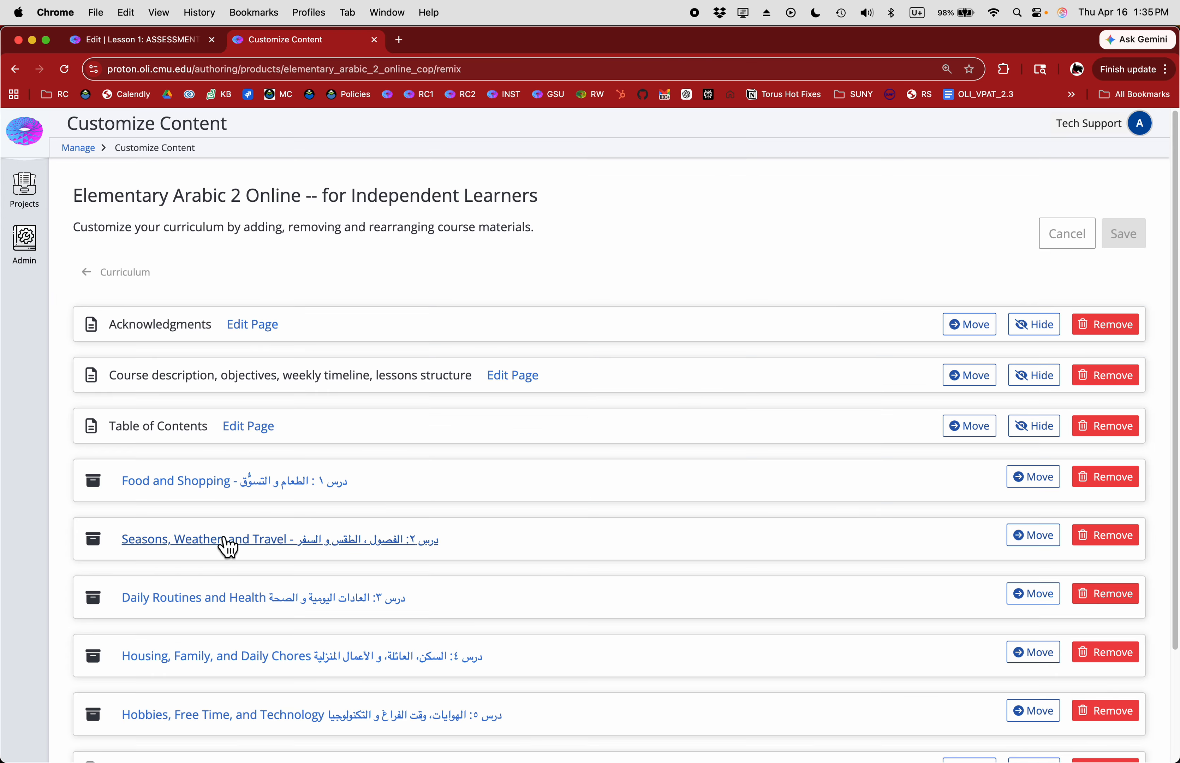
- Examine the pages of the Seasons, Weather, and Travel unit down to its assessment, and return to the curriculum's top level
left_click(216, 541)
scroll(440, 542, "down", 6)
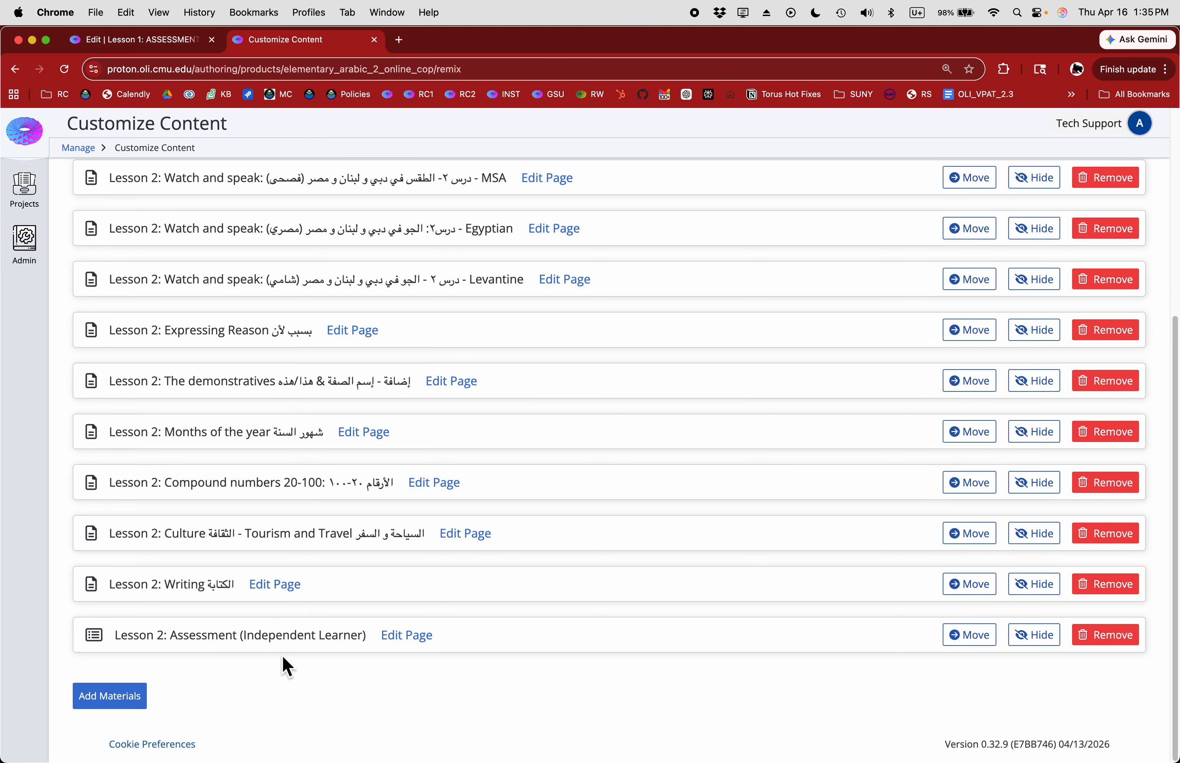
scroll(272, 647, "up", 6)
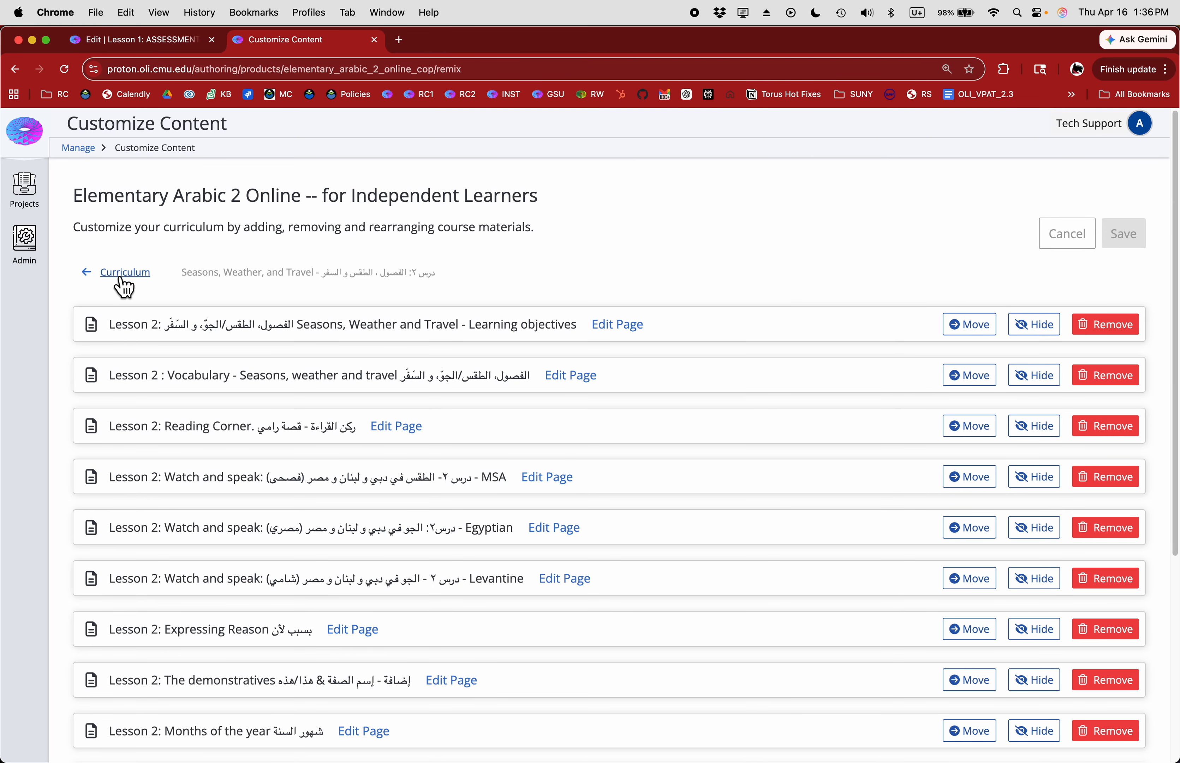
left_click(124, 286)
left_click(20, 72)
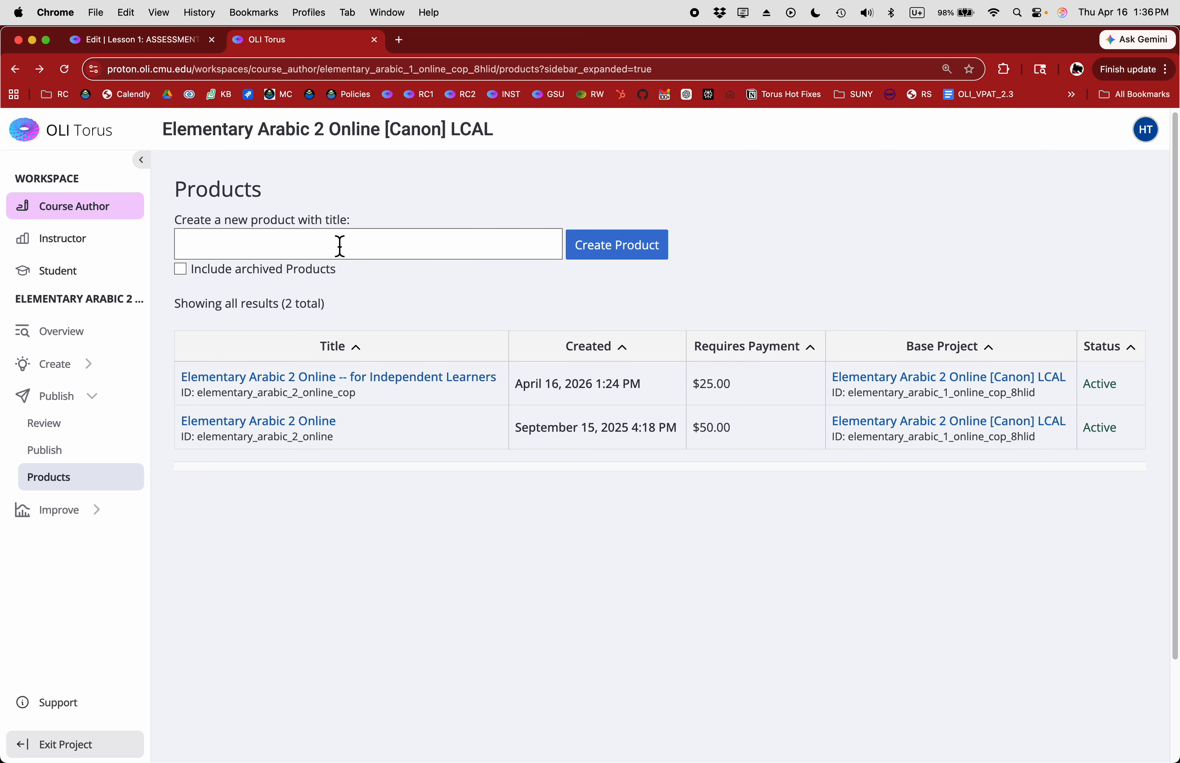
left_click(329, 247)
type("create a new produce")
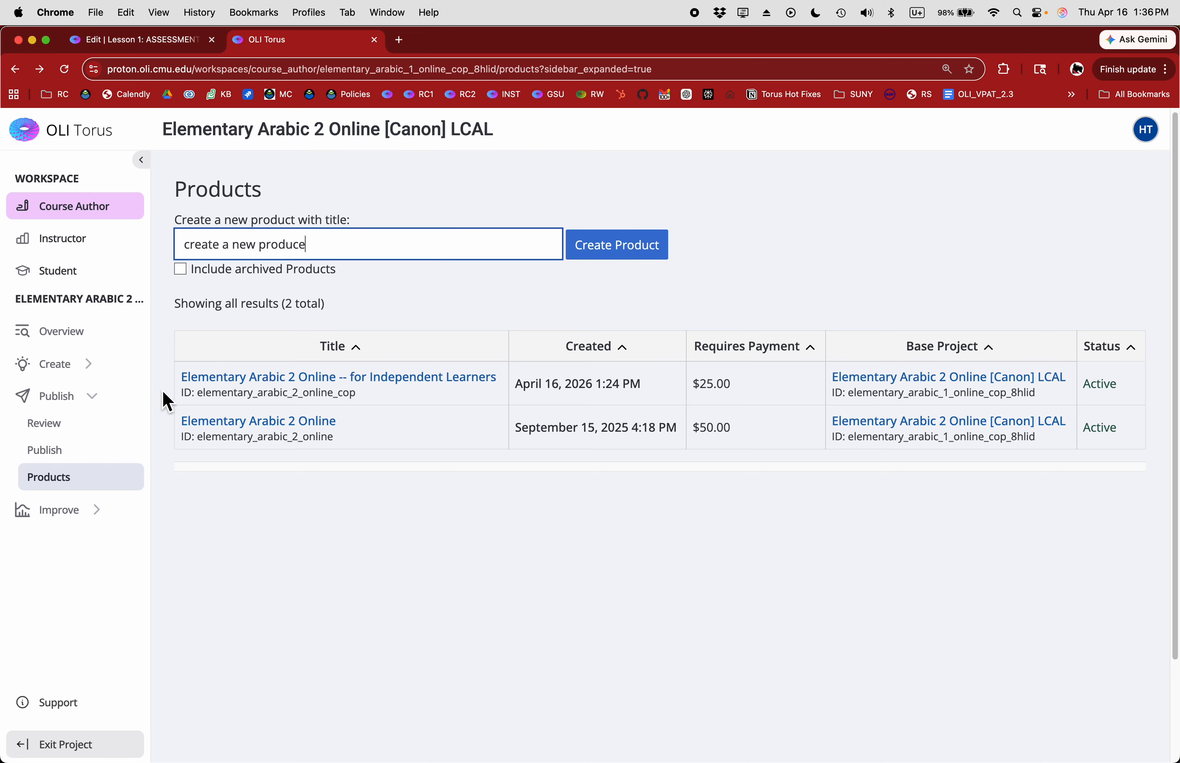
- Look through the base project's curriculum again and return to the project's list of products
left_click(65, 373)
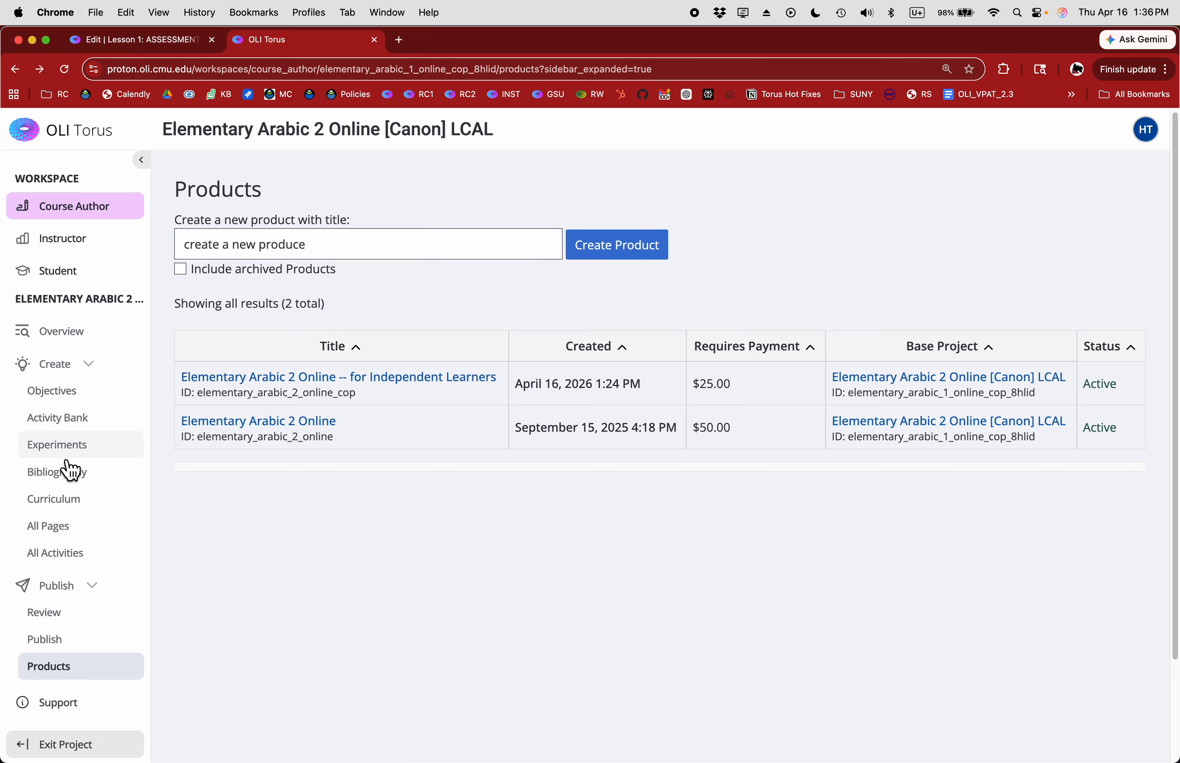
left_click(70, 500)
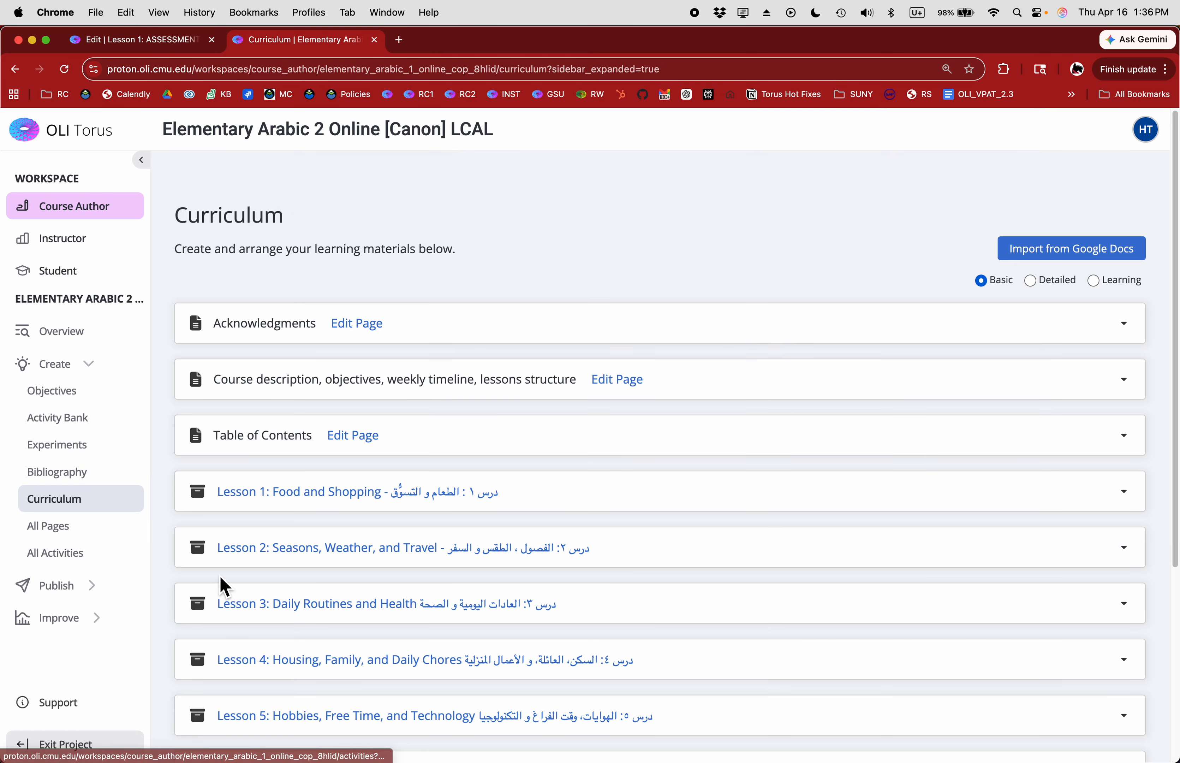
scroll(394, 575, "down", 3)
scroll(392, 573, "up", 2)
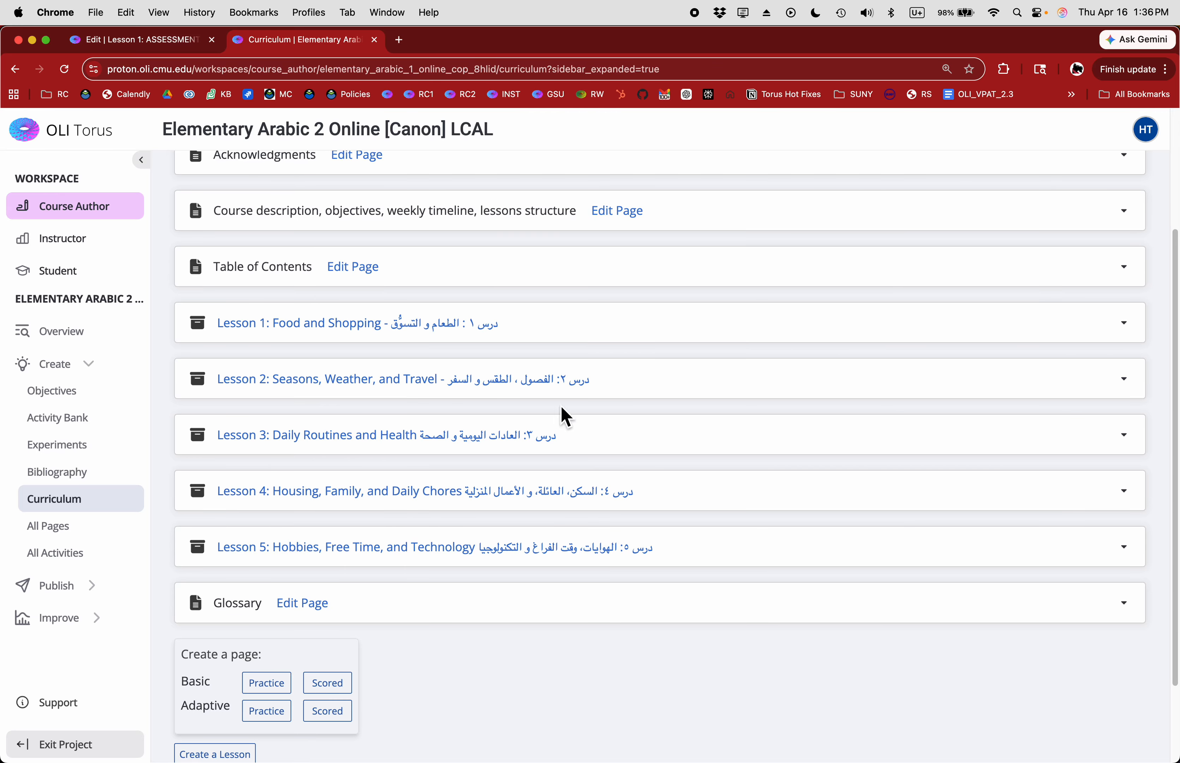
scroll(838, 590, "up", 3)
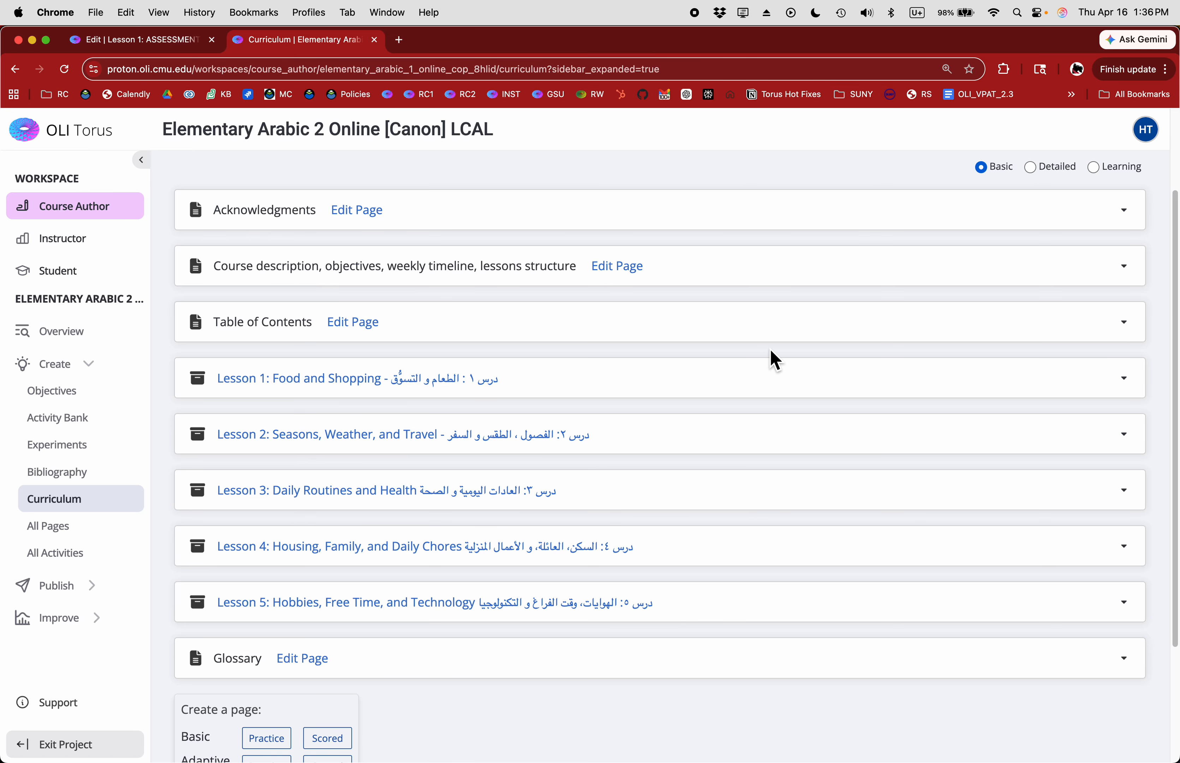
scroll(769, 365, "up", 3)
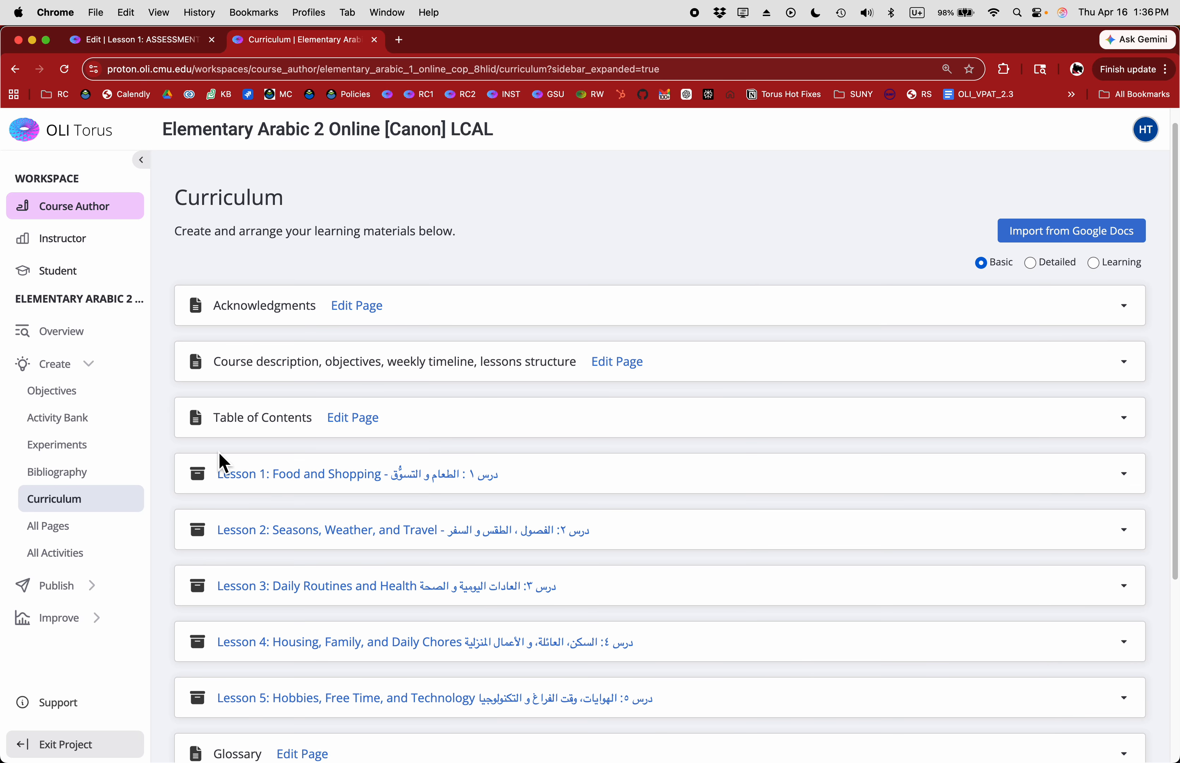
left_click(67, 592)
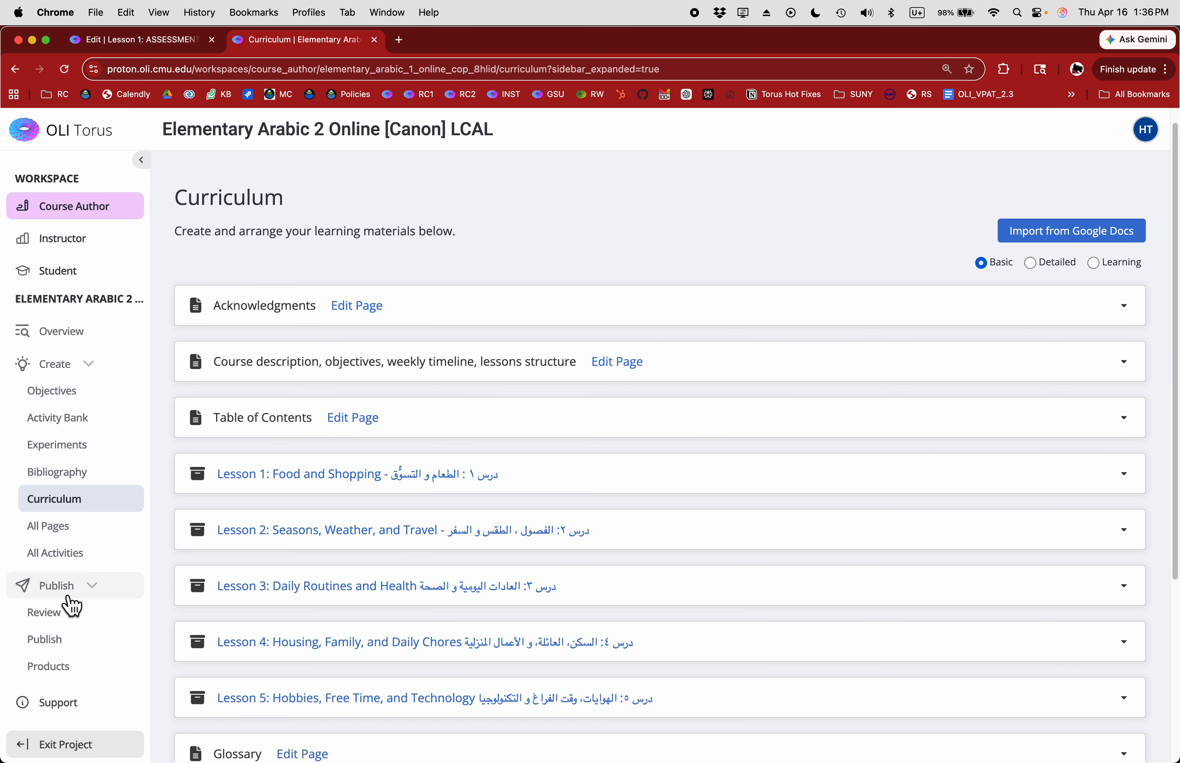
left_click(75, 680)
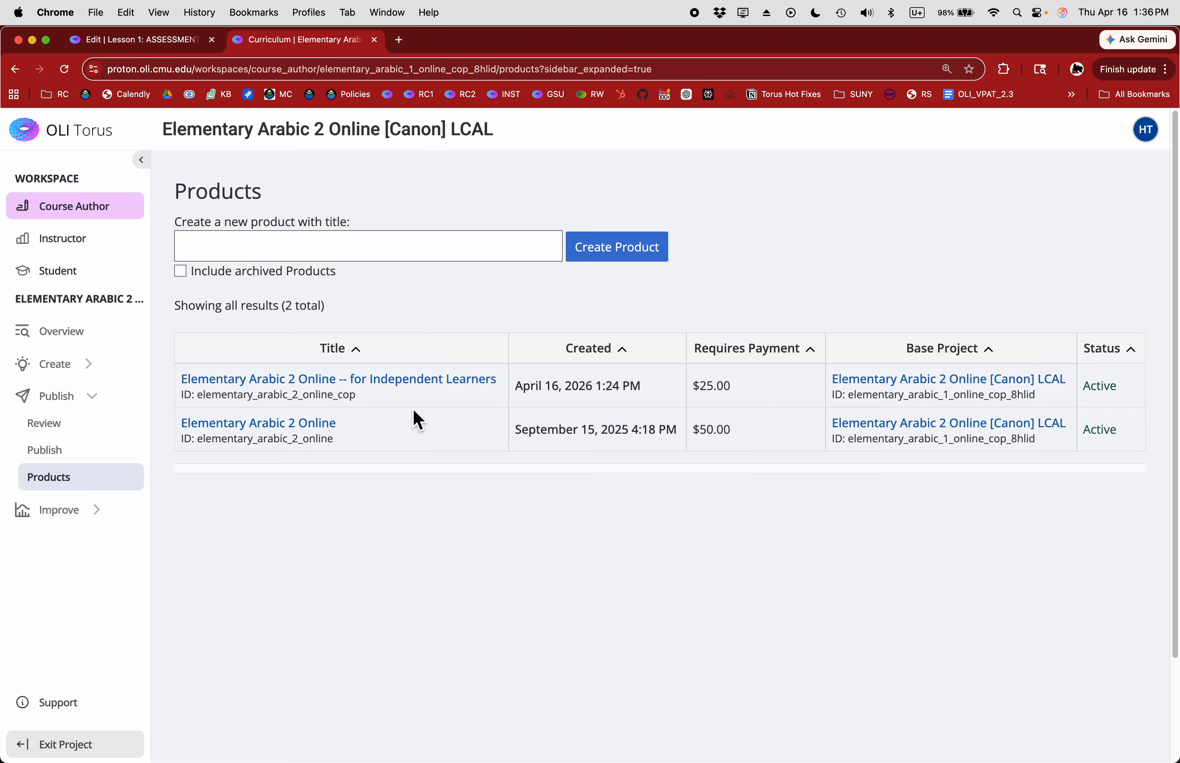